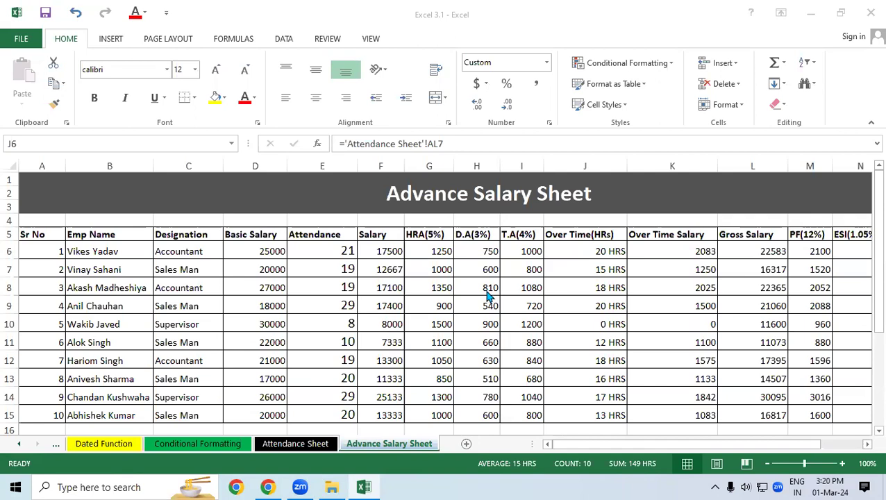
# Review the Over Time(HRs) and T.A(4%) formulas on the Advance Salary Sheet
pyautogui.press('F2')
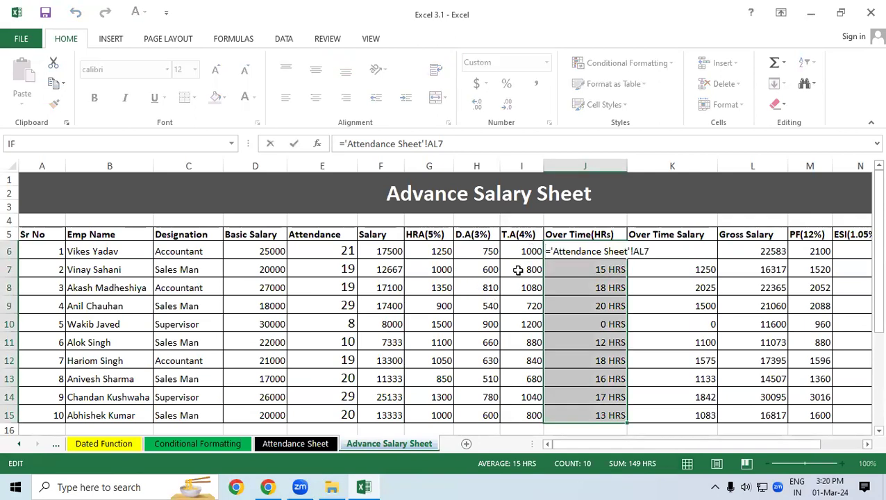
pyautogui.press('Escape')
pyautogui.click(513, 262)
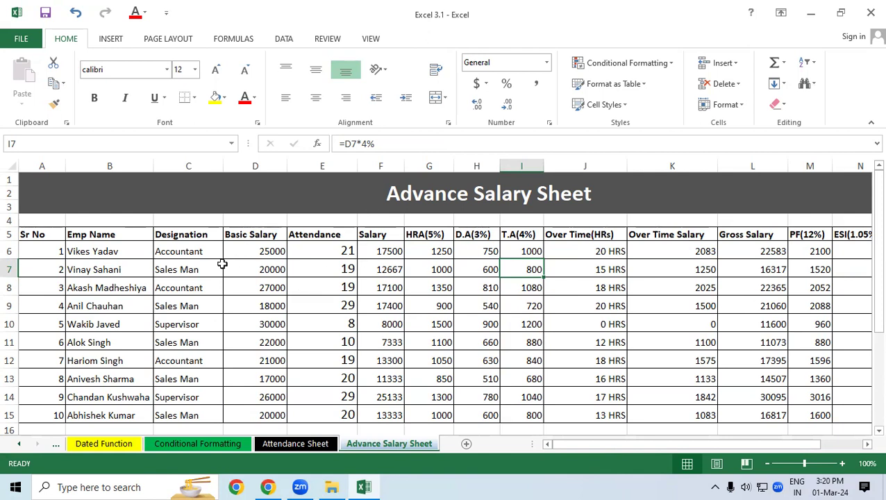
pyautogui.click(164, 250)
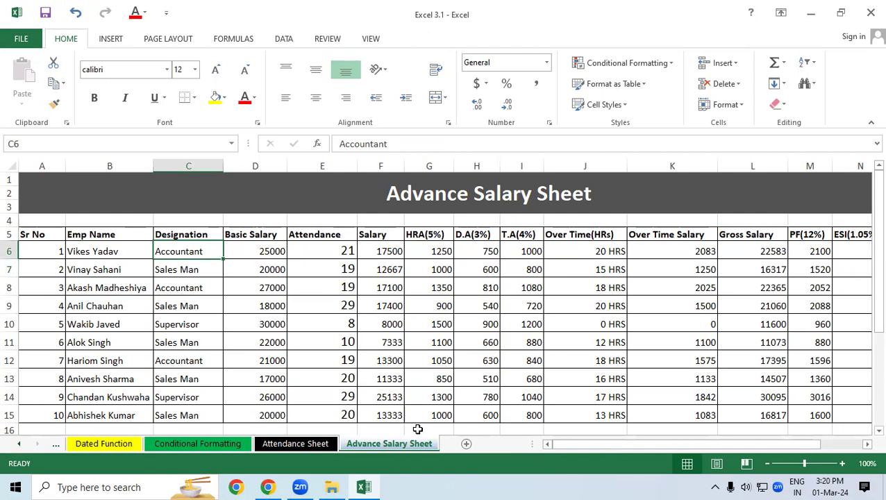
# On a new sheet, merge and centre D1:O4 and enter the title 'EMI & Goal Seek'
pyautogui.click(466, 444)
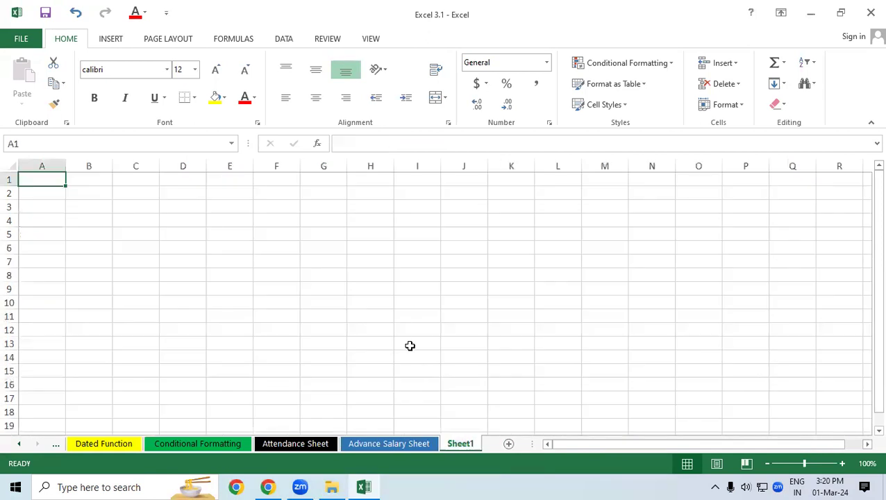
pyautogui.click(370, 274)
pyautogui.moveTo(177, 173); pyautogui.dragTo(706, 223)
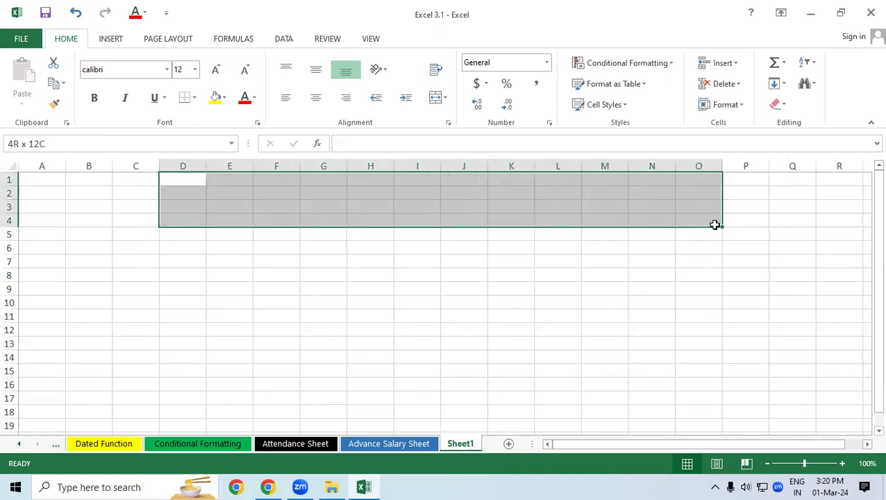
pyautogui.moveTo(714, 224); pyautogui.dragTo(714, 224)
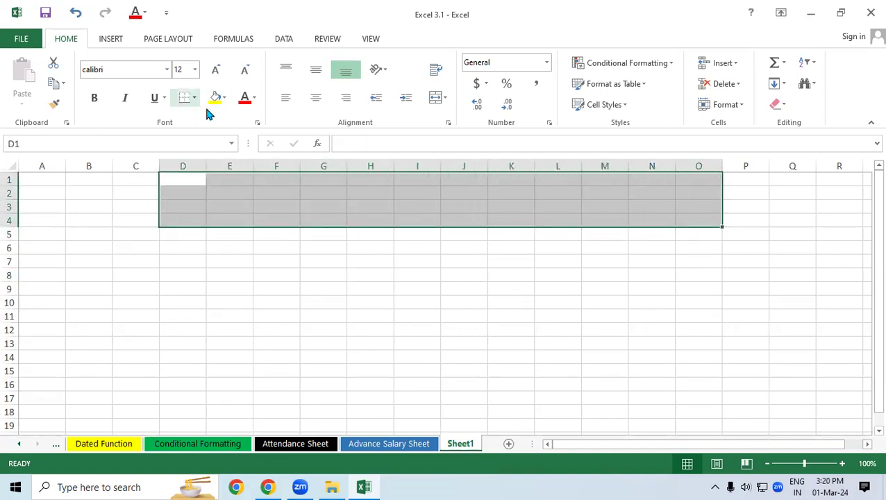
pyautogui.click(442, 98)
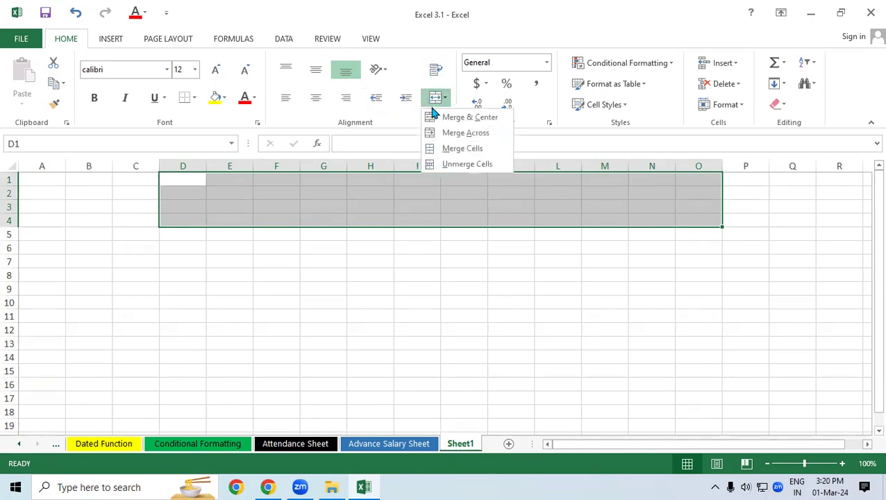
pyautogui.click(432, 115)
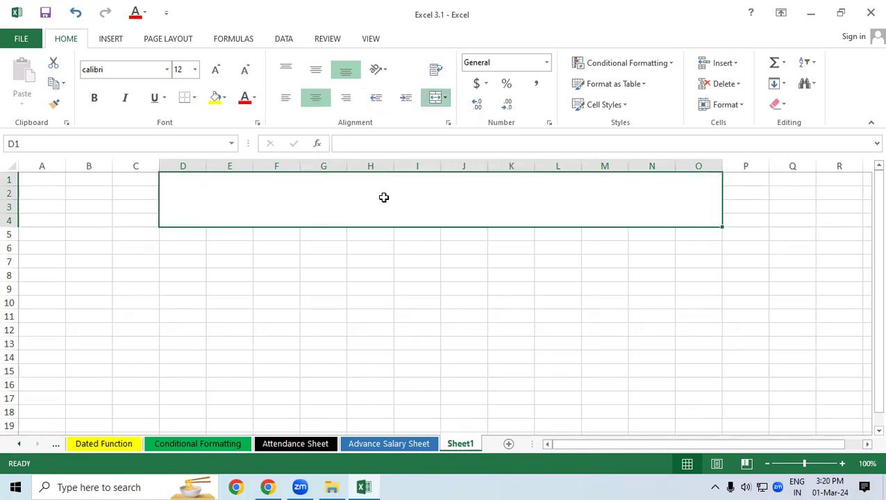
pyautogui.write('EMI ')
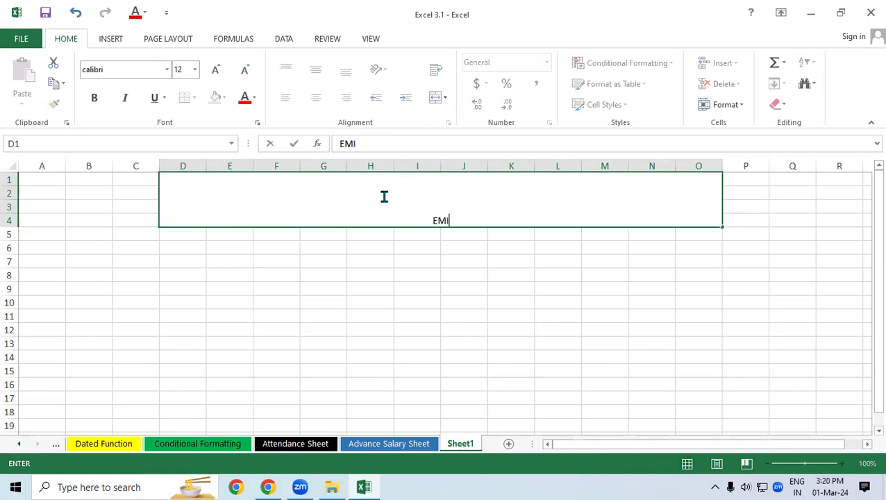
pyautogui.write('& ')
pyautogui.write('Goal ')
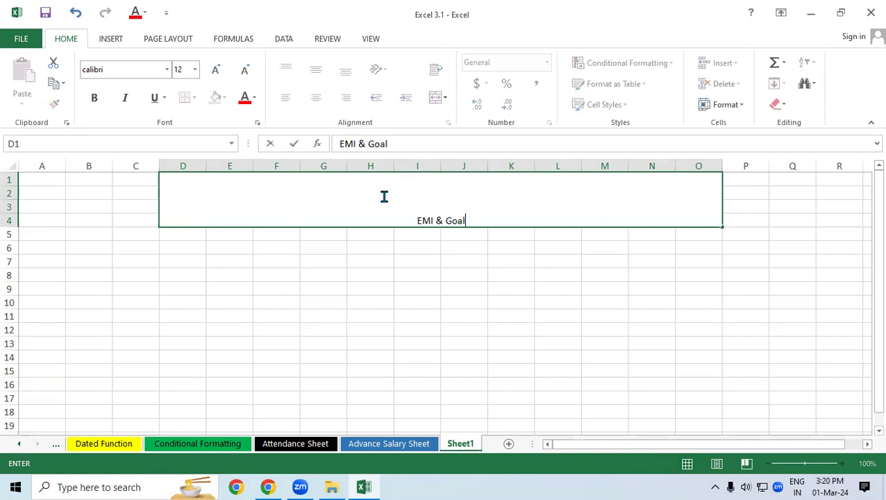
pyautogui.write('Seek')
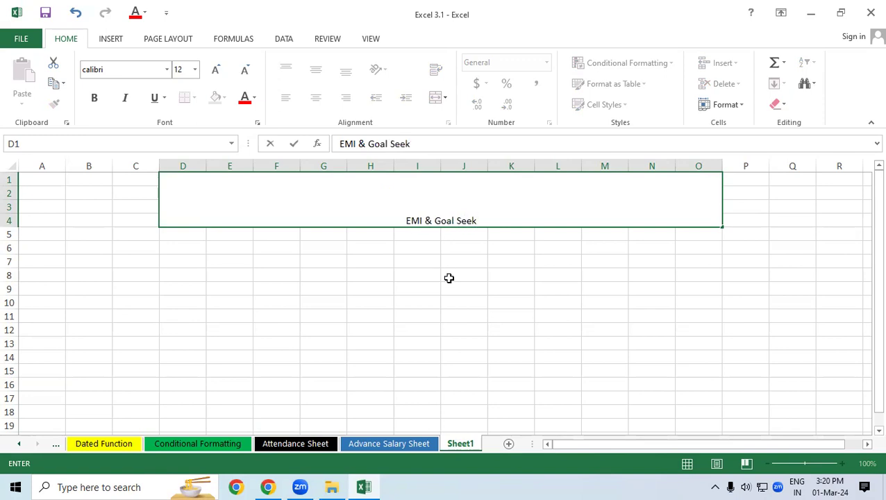
pyautogui.click(448, 277)
# Enlarge the merged title's font to 48 point
pyautogui.click(418, 215)
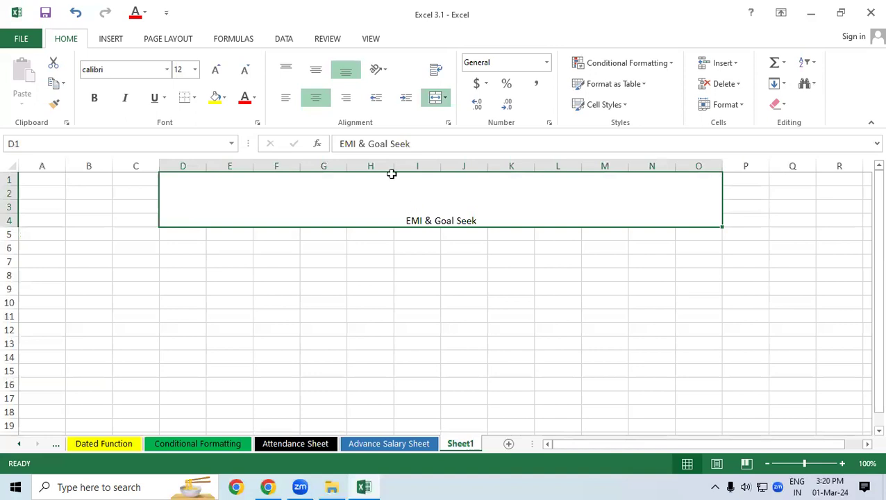
pyautogui.click(216, 70)
pyautogui.click(217, 70)
pyautogui.click(217, 70)
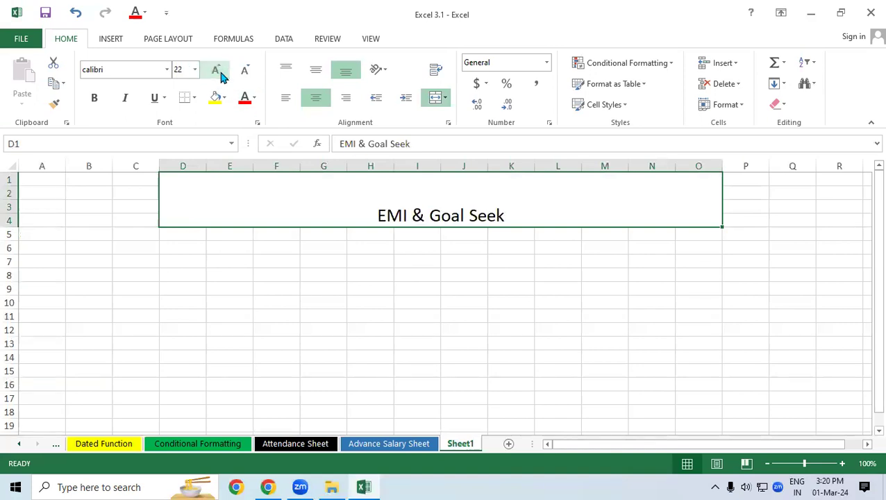
pyautogui.click(217, 70)
pyautogui.click(217, 70)
pyautogui.click(216, 70)
pyautogui.click(220, 73)
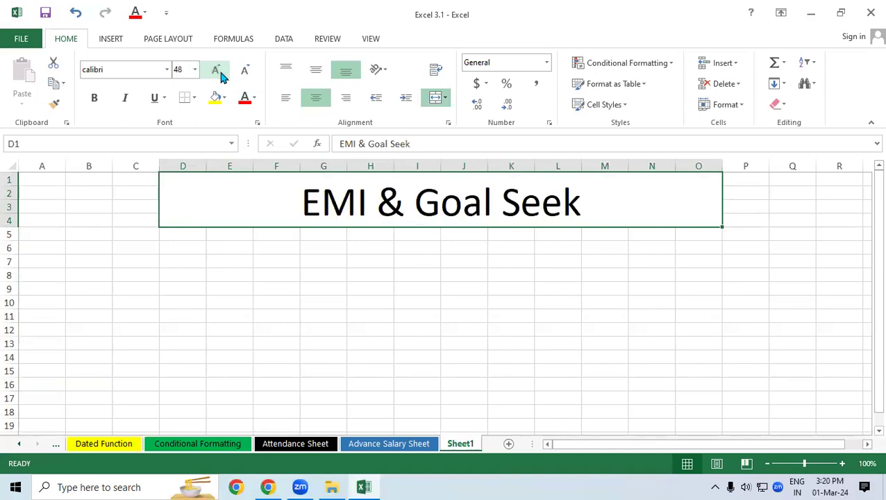
pyautogui.click(339, 289)
# Give the title a blue fill with bold white text
pyautogui.click(314, 213)
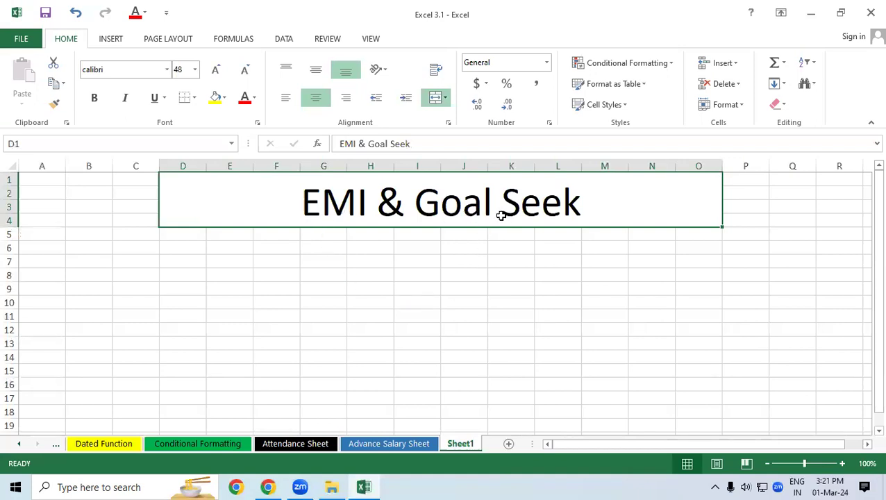
pyautogui.click(223, 98)
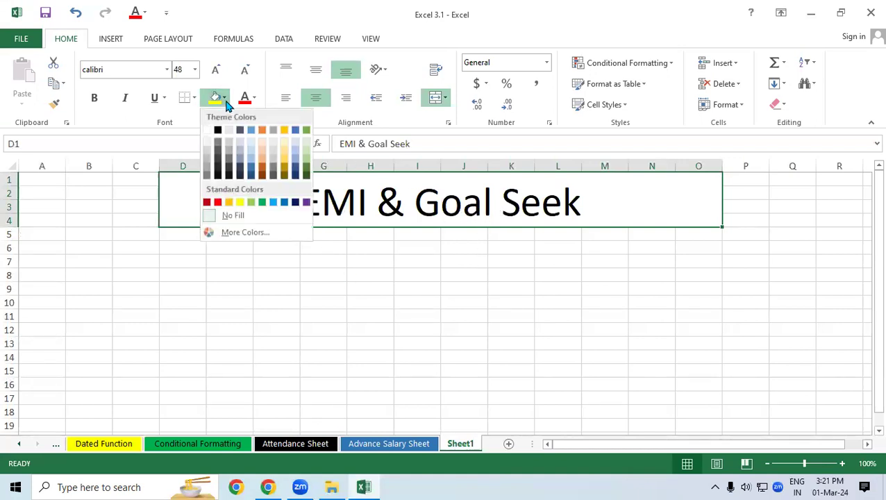
pyautogui.click(251, 129)
pyautogui.click(253, 98)
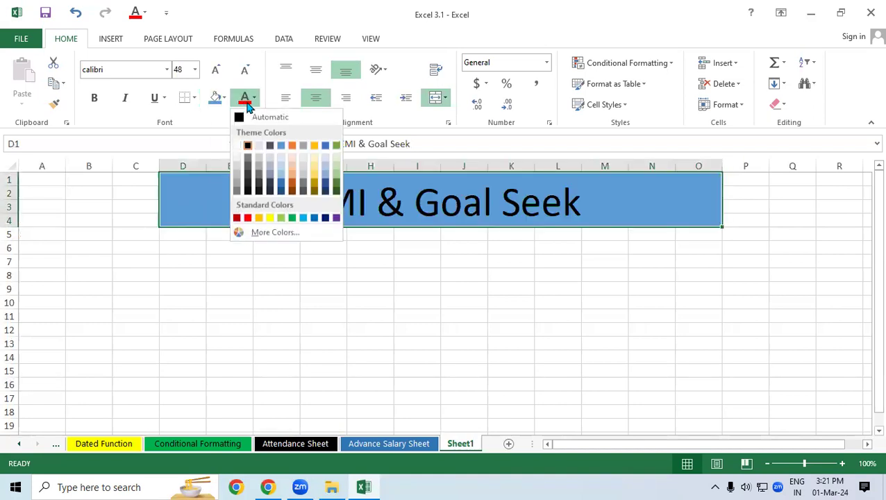
pyautogui.click(237, 145)
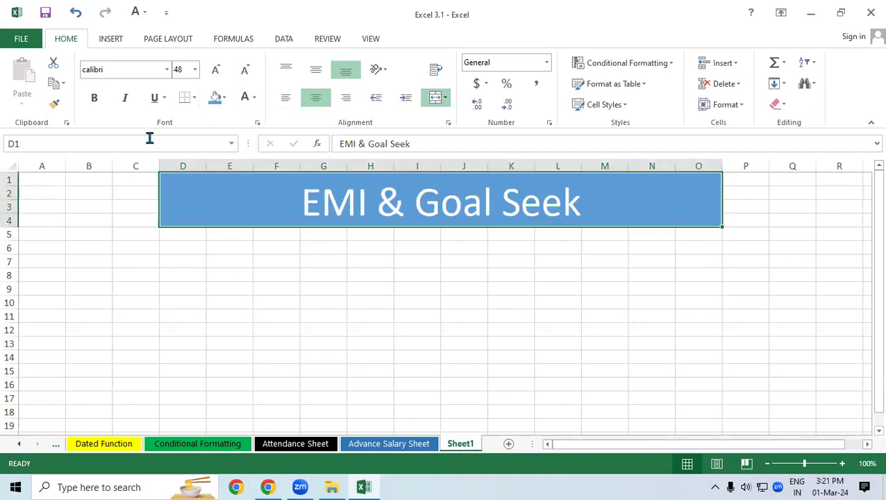
pyautogui.click(95, 100)
pyautogui.click(162, 287)
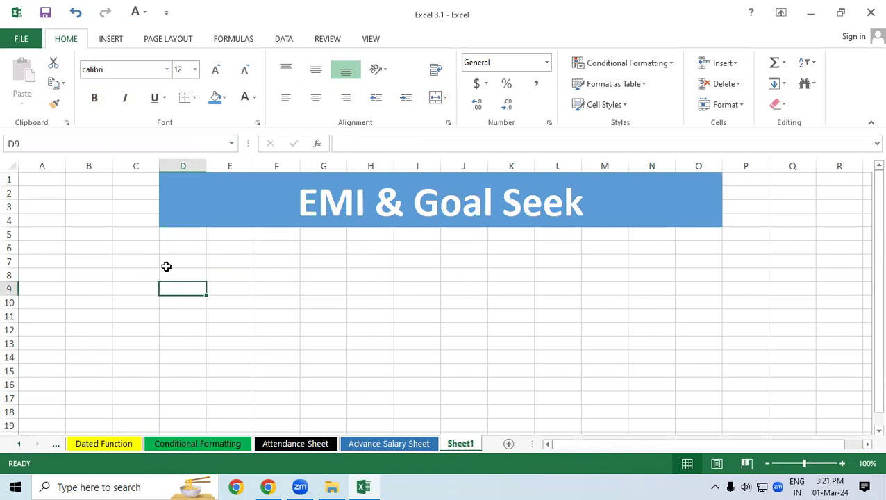
# Raise the font size of the D6:H18 table area to 16
pyautogui.moveTo(166, 248); pyautogui.dragTo(375, 411)
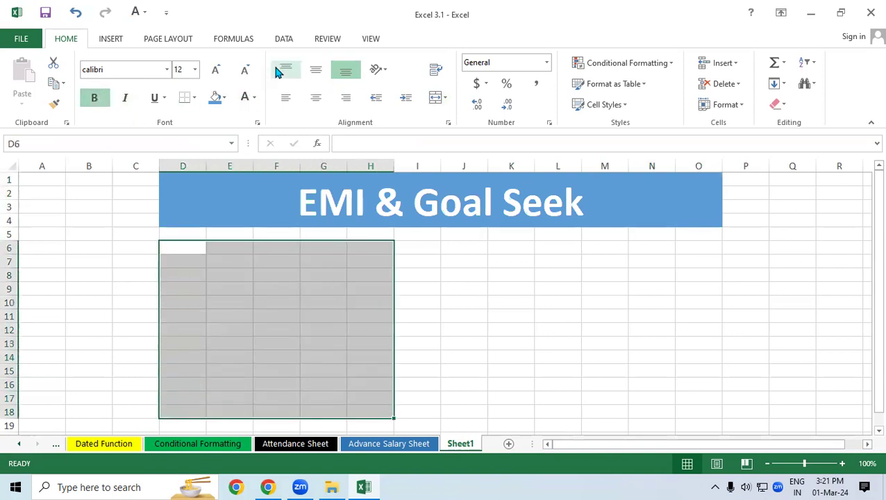
pyautogui.click(215, 69)
pyautogui.click(216, 70)
pyautogui.click(499, 317)
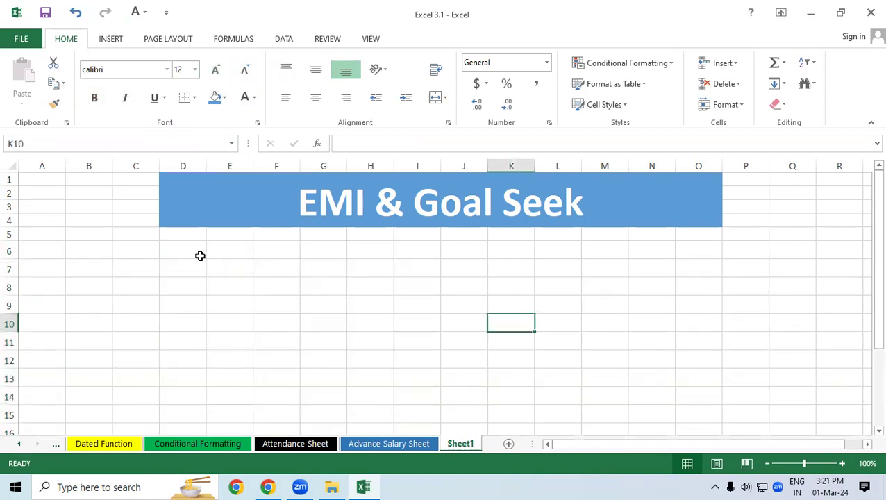
# Enter 'Product' in D6 and 'Car' in E6, widening column D to fit
pyautogui.click(183, 251)
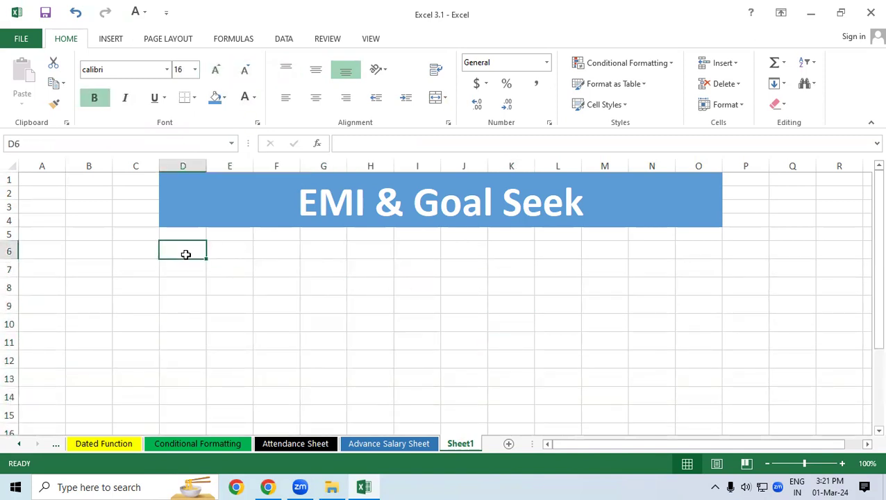
pyautogui.write('C')
pyautogui.press('BackSpace')
pyautogui.write('Product')
pyautogui.press('Tab')
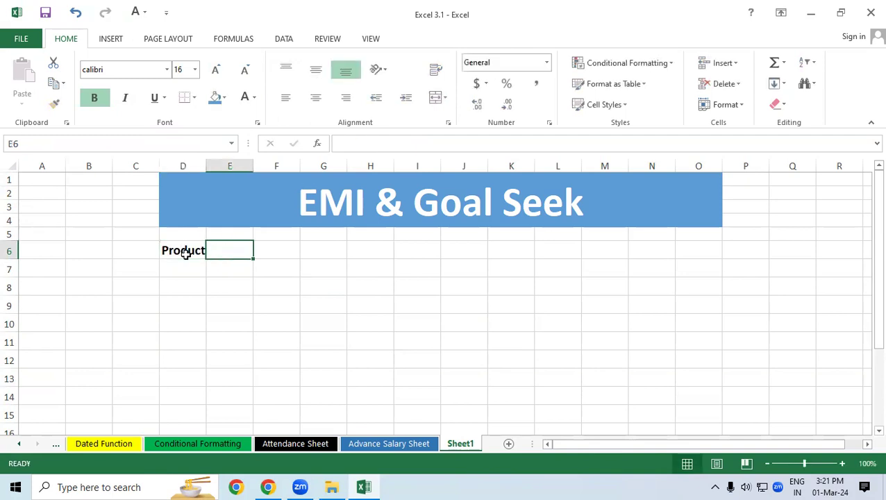
pyautogui.doubleClick(206, 166)
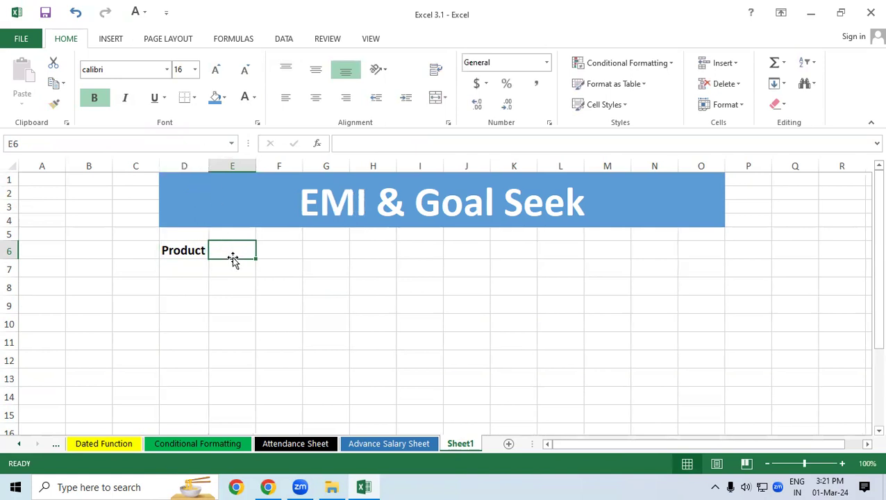
pyautogui.write('Car')
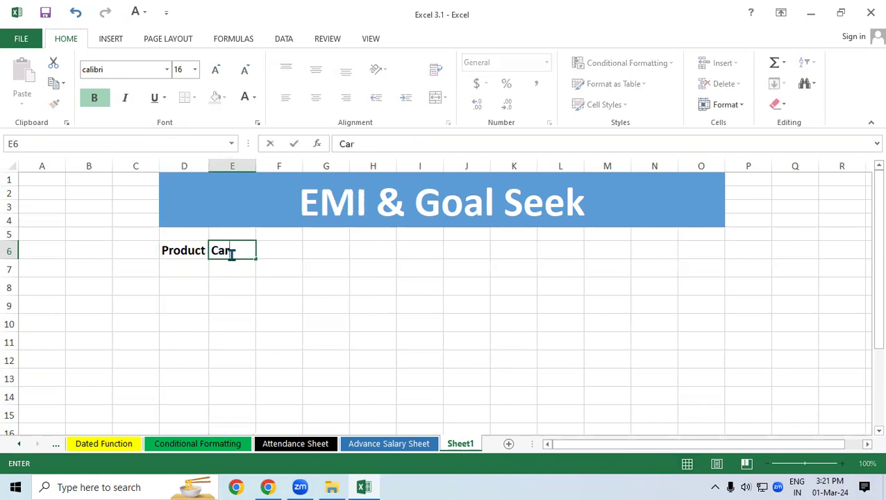
pyautogui.click(233, 282)
pyautogui.click(186, 264)
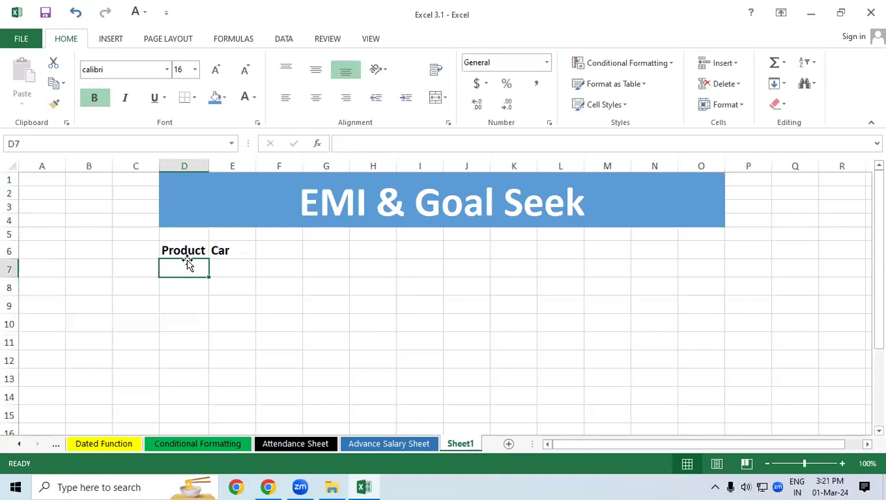
pyautogui.click(186, 251)
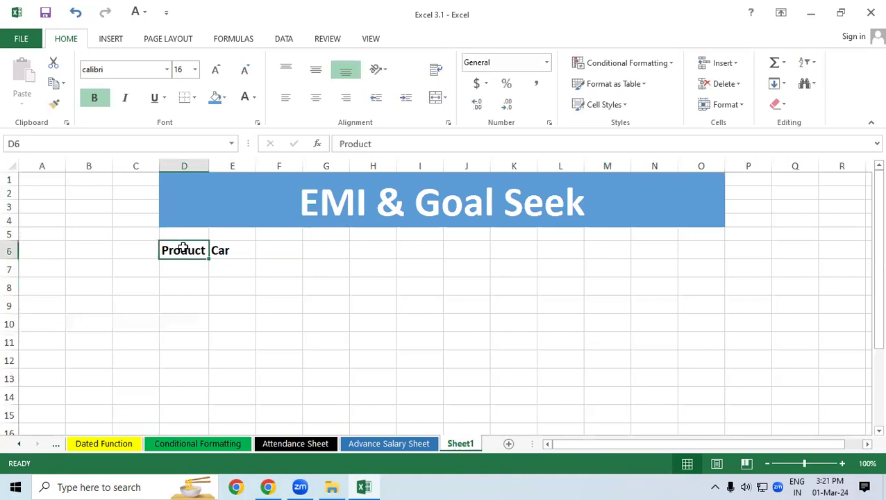
pyautogui.click(233, 251)
pyautogui.moveTo(209, 162); pyautogui.dragTo(222, 162)
# Add the Price row with 500000 and a Down Payments label, autofitting column D
pyautogui.click(183, 269)
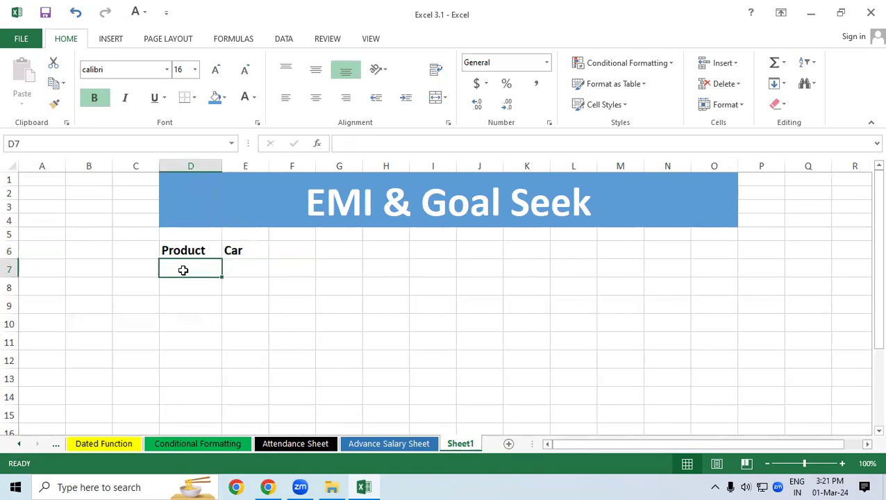
pyautogui.write('P')
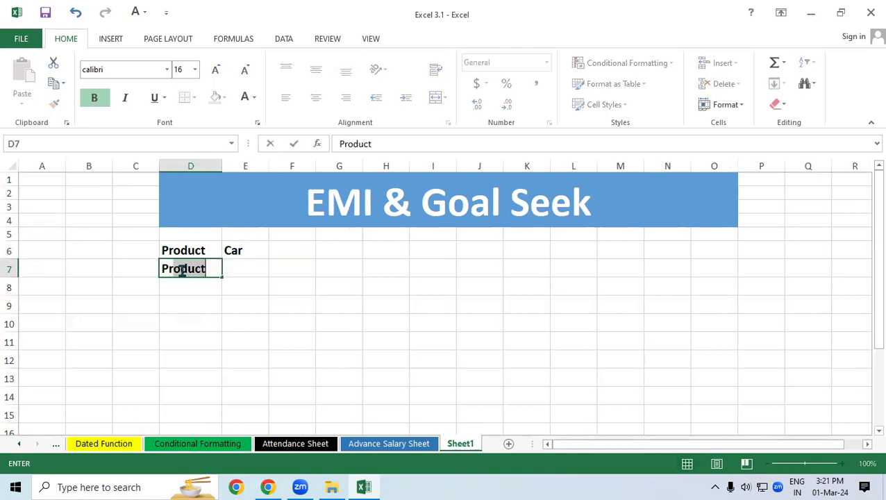
pyautogui.write('rice')
pyautogui.press('Tab')
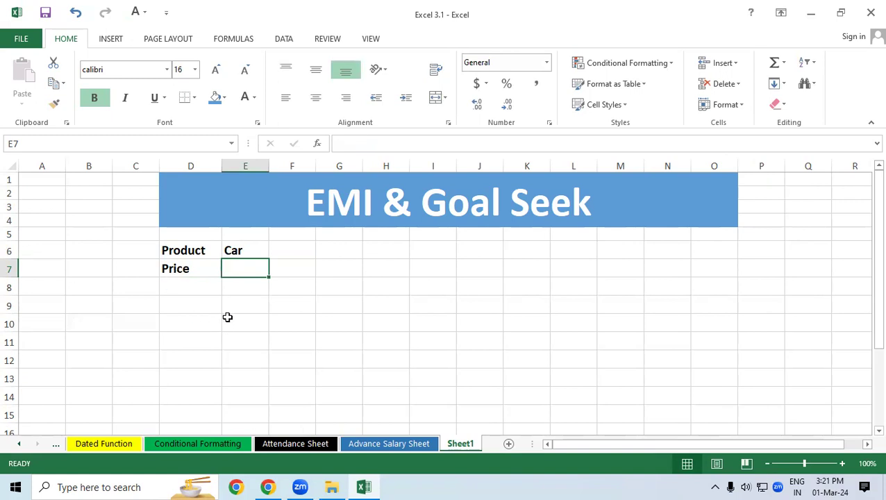
pyautogui.write('5000000')
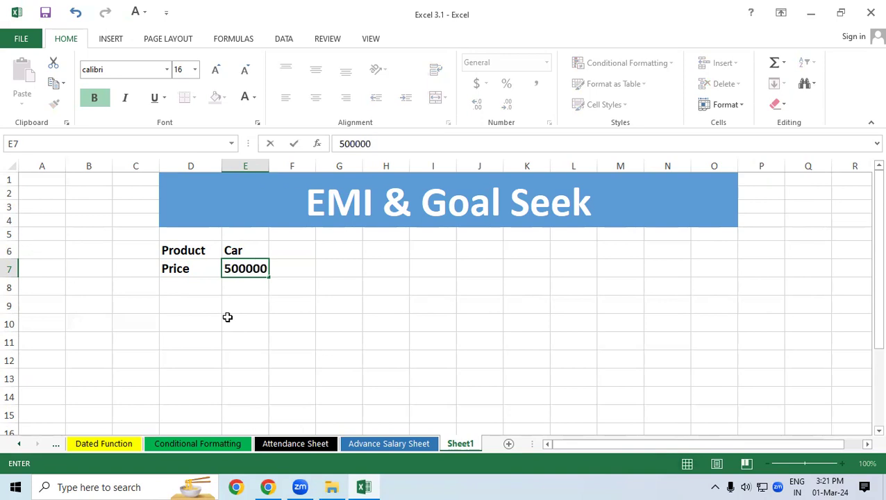
pyautogui.press('Return')
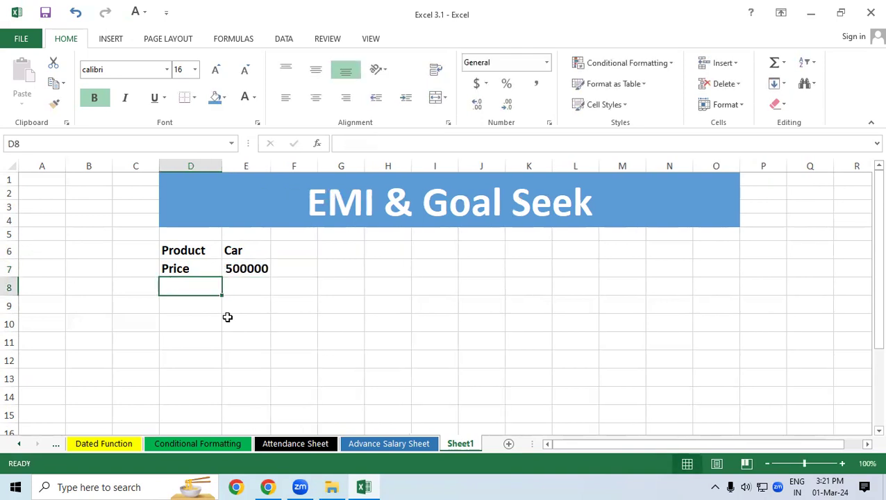
pyautogui.write('Down Payments')
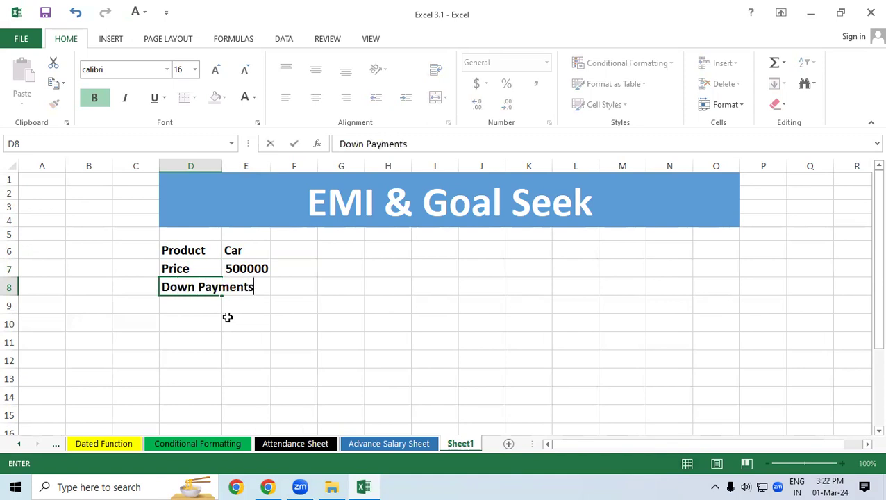
pyautogui.press('Tab')
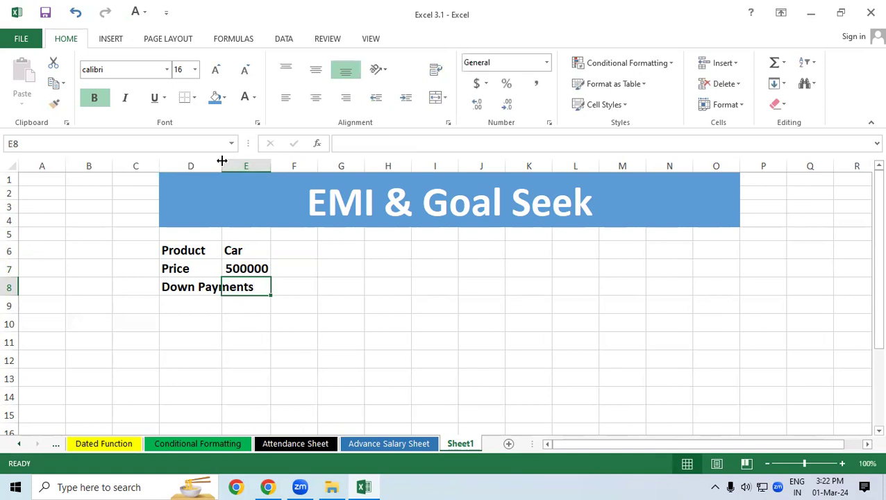
pyautogui.doubleClick(223, 163)
pyautogui.click(280, 269)
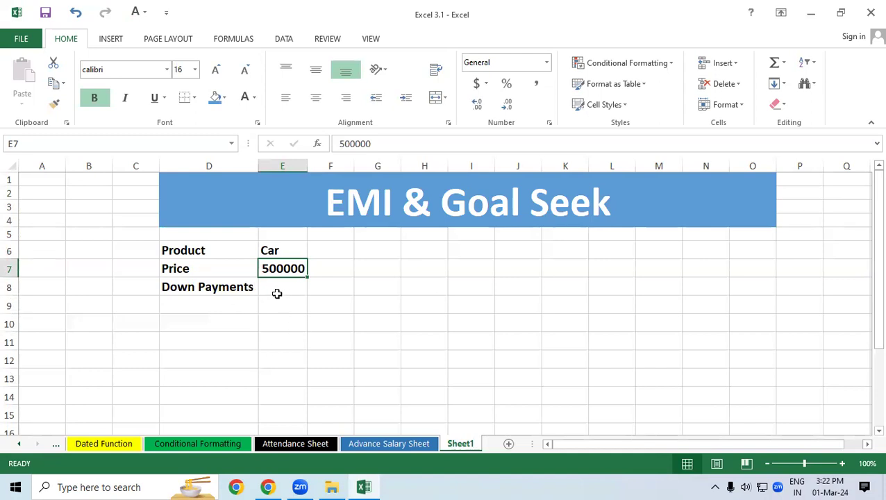
# Enter 100000 as the down payment in E8 and 'Loan Amounts' in D9
pyautogui.click(274, 293)
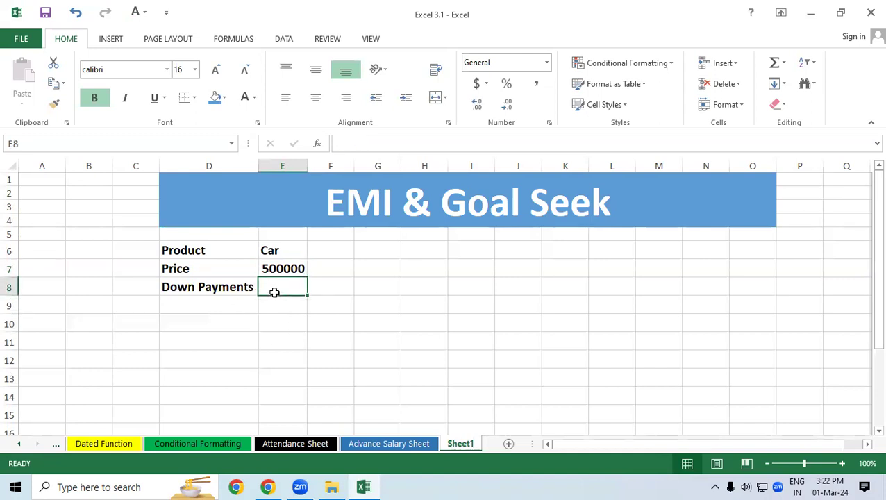
pyautogui.write('100000')
pyautogui.press('Return')
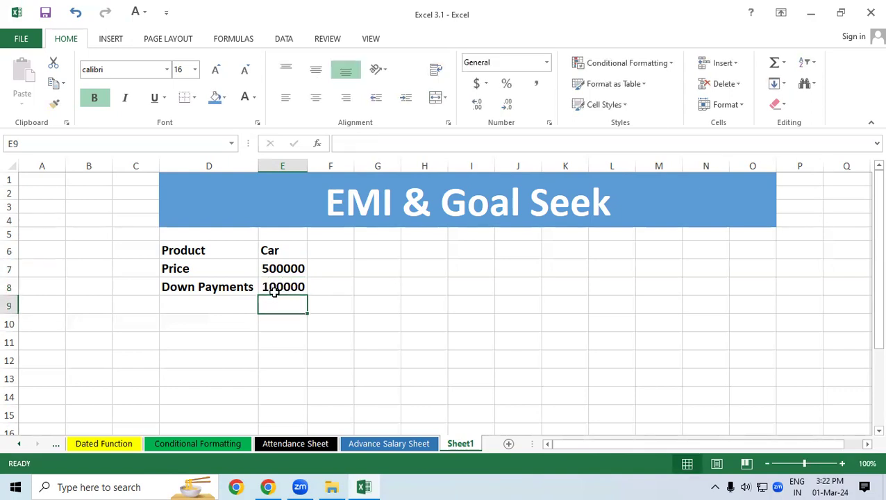
pyautogui.click(203, 300)
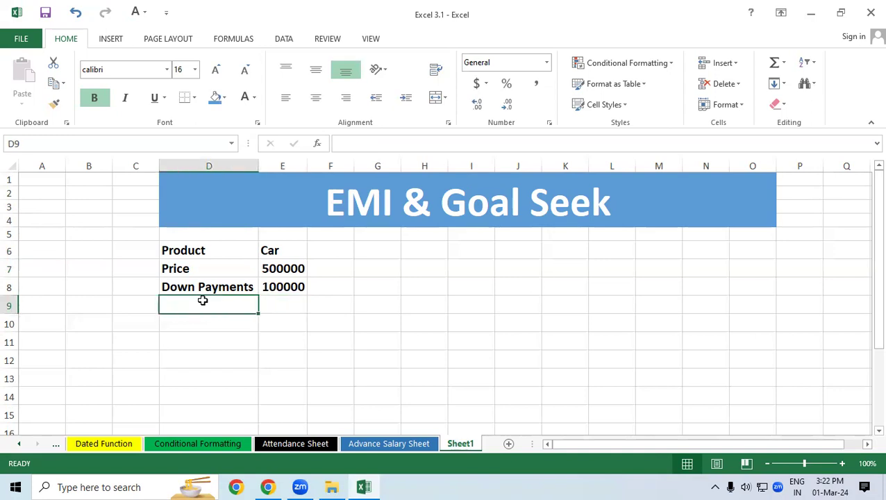
pyautogui.write('Loan Amounts')
pyautogui.click(216, 349)
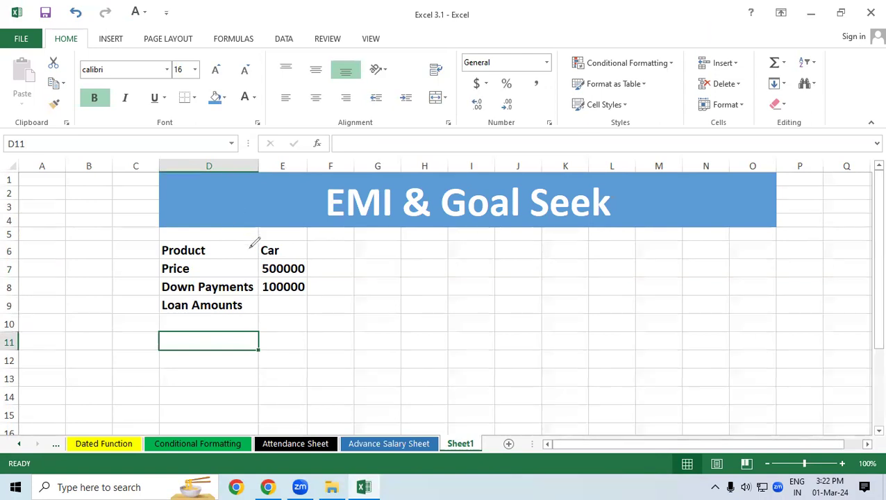
pyautogui.moveTo(270, 239); pyautogui.dragTo(286, 256)
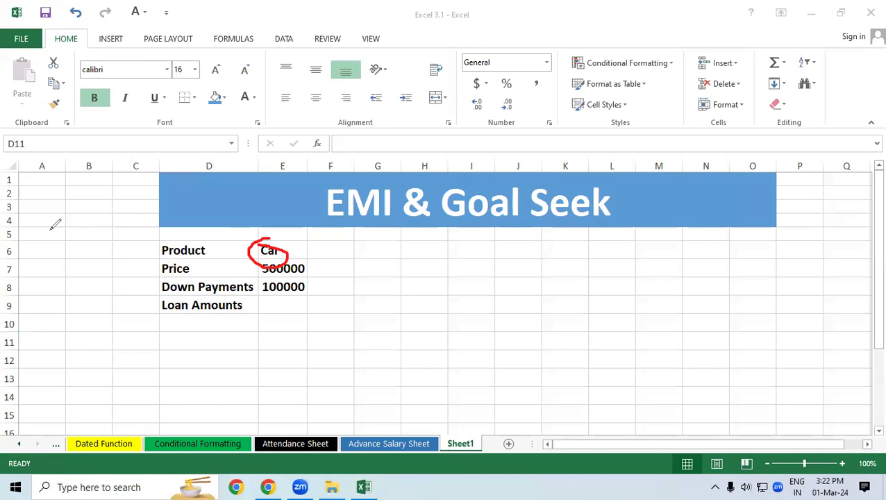
pyautogui.press('Escape')
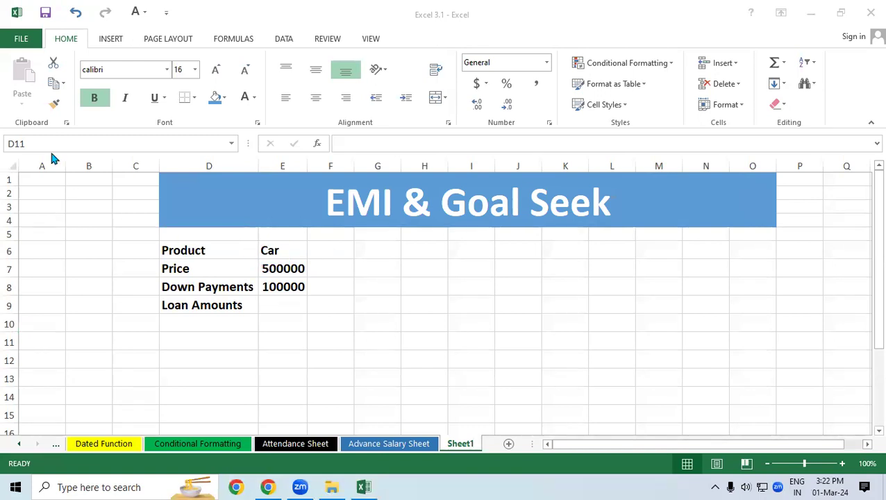
pyautogui.moveTo(269, 240)
pyautogui.mouseDown()
pyautogui.moveTo(253, 270)
pyautogui.moveTo(259, 258)
pyautogui.moveTo(303, 296)
pyautogui.mouseUp()
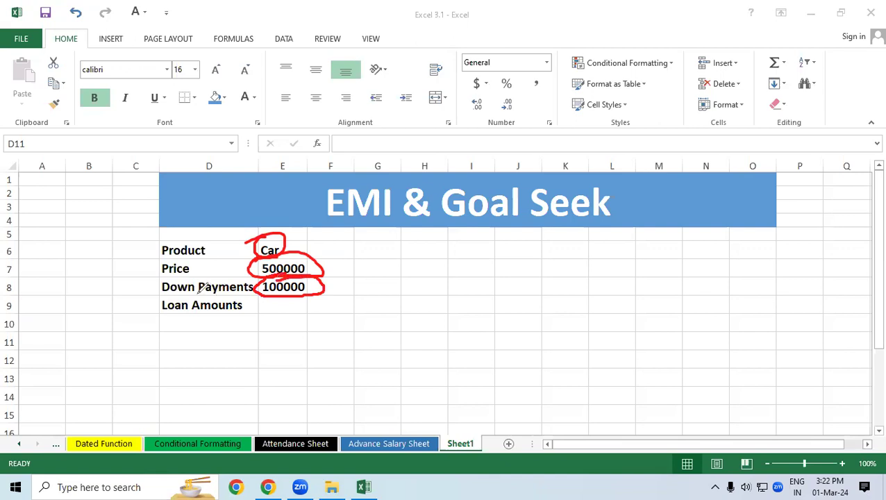
pyautogui.moveTo(264, 290)
pyautogui.mouseDown()
pyautogui.moveTo(251, 307)
pyautogui.moveTo(314, 299)
pyautogui.mouseUp()
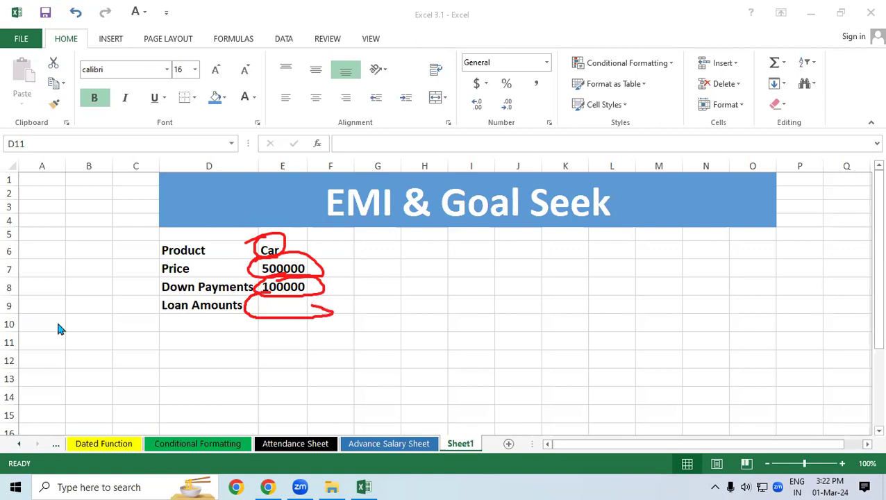
# Enter =E7-E8 in E9 so the loan amount shows 400000
pyautogui.click(283, 303)
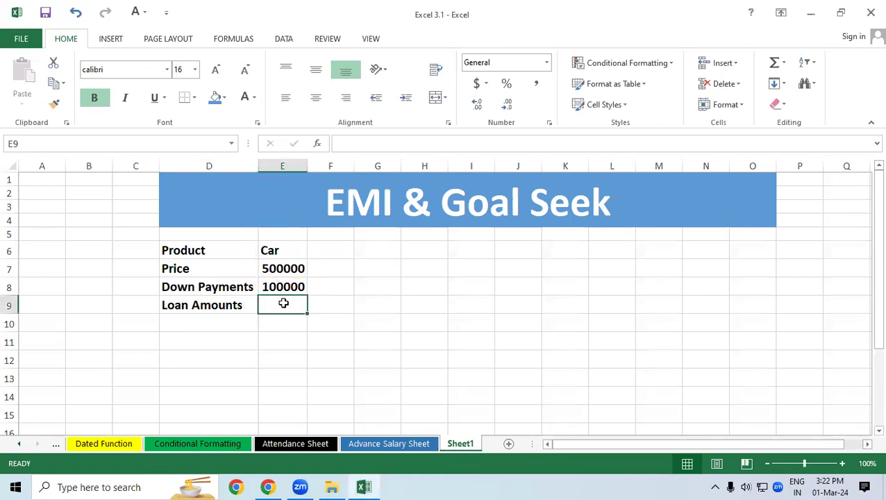
pyautogui.write('=')
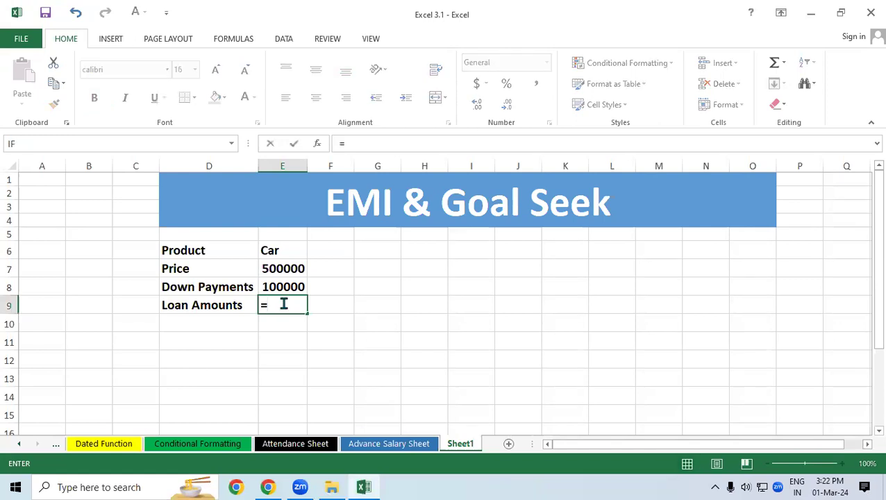
pyautogui.click(278, 269)
pyautogui.write('-')
pyautogui.click(285, 291)
pyautogui.press('Return')
pyautogui.click(285, 344)
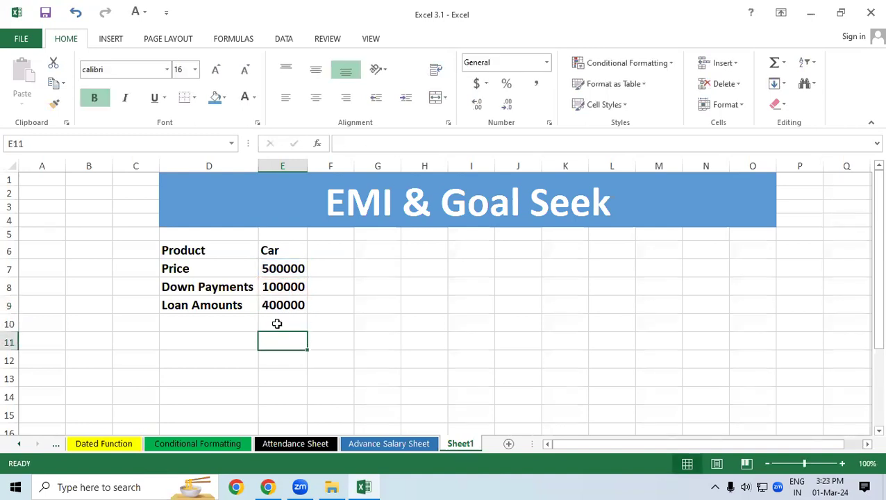
pyautogui.click(274, 309)
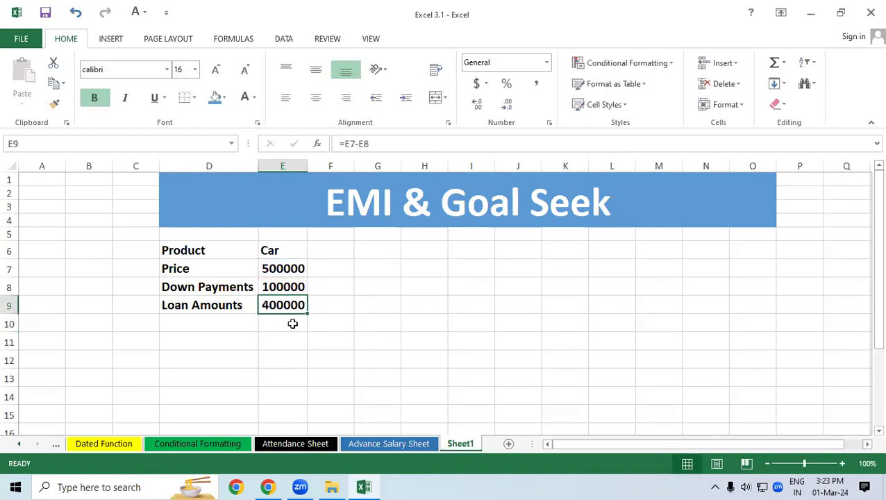
pyautogui.click(292, 323)
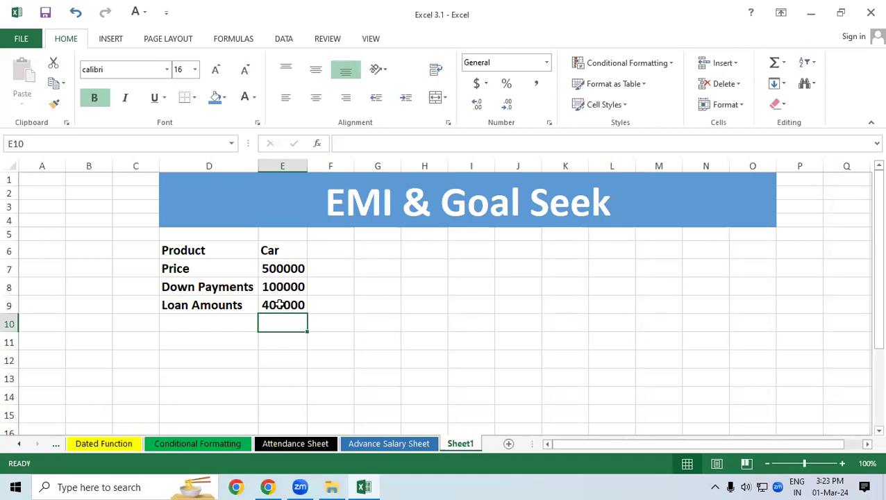
pyautogui.click(281, 304)
# Add the 'Interest' label in D10 with a 9% rate in E10
pyautogui.click(225, 333)
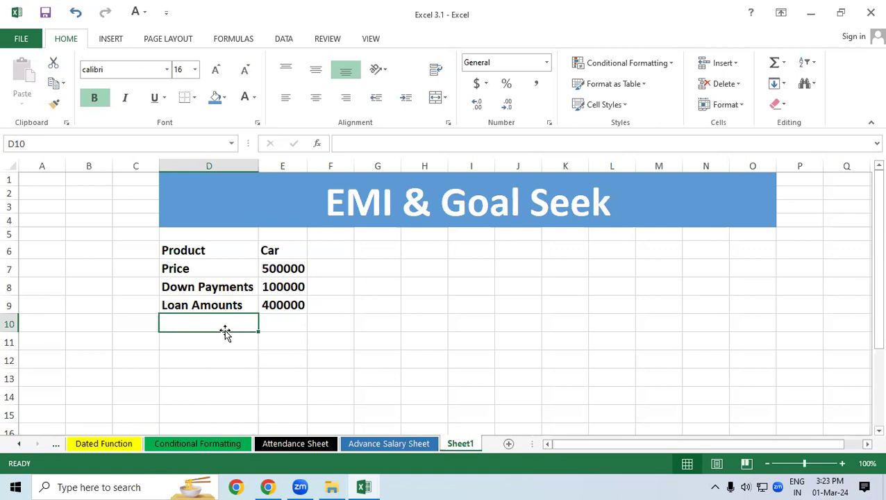
pyautogui.write('Interest')
pyautogui.press('Tab')
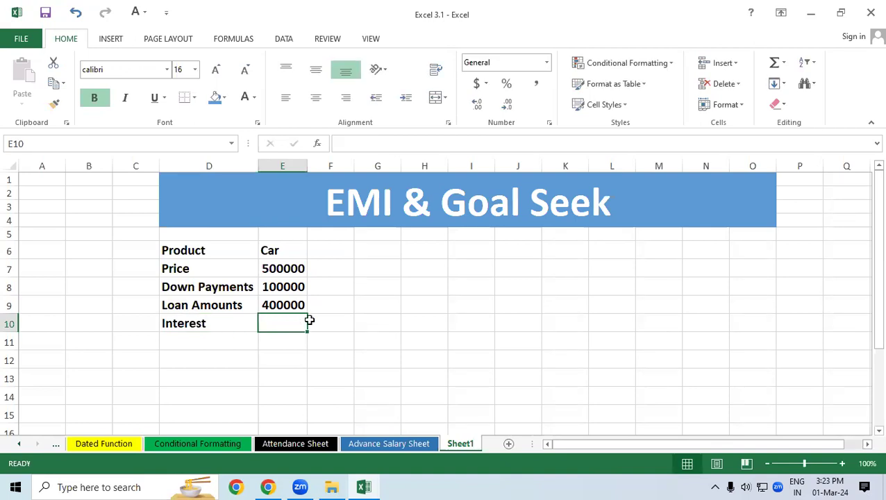
pyautogui.write('9%')
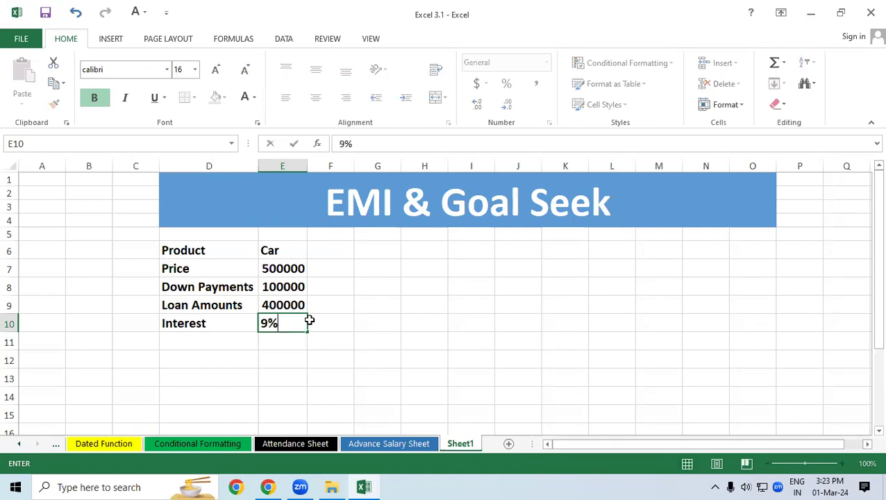
pyautogui.press('Return')
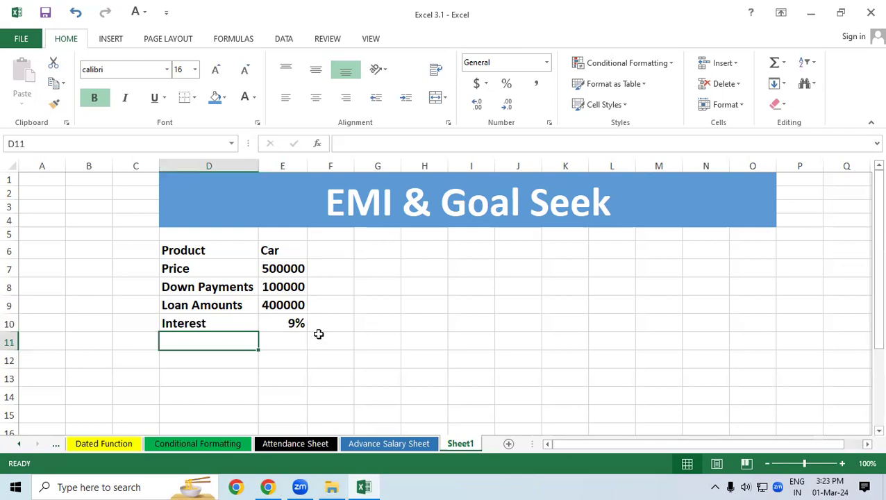
pyautogui.click(260, 305)
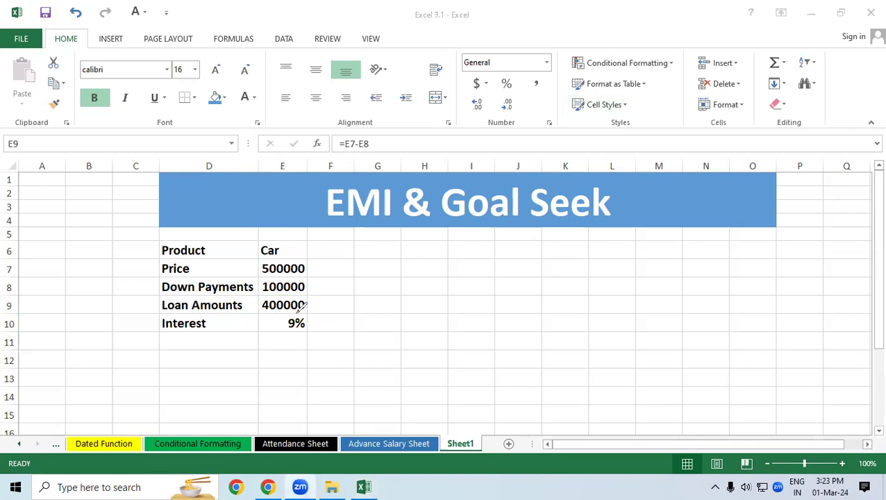
pyautogui.moveTo(285, 314)
pyautogui.mouseDown()
pyautogui.moveTo(310, 317)
pyautogui.moveTo(318, 304)
pyautogui.moveTo(284, 293)
pyautogui.mouseUp()
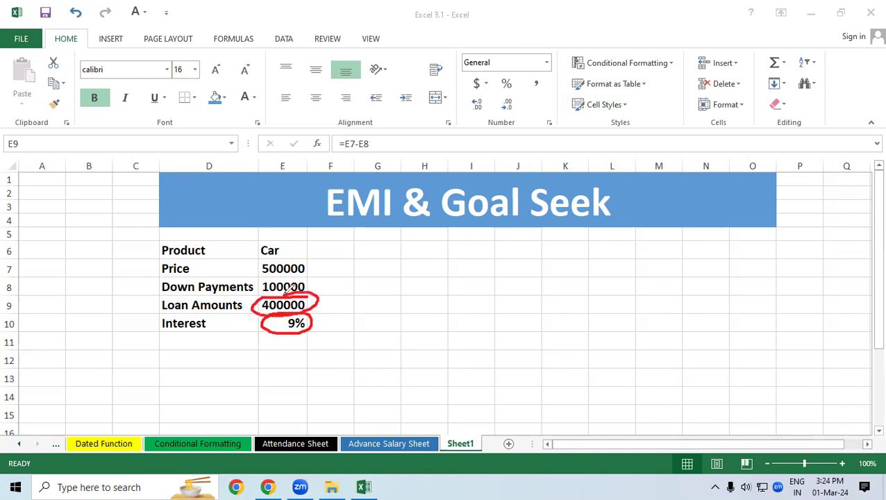
pyautogui.moveTo(362, 292); pyautogui.dragTo(381, 298)
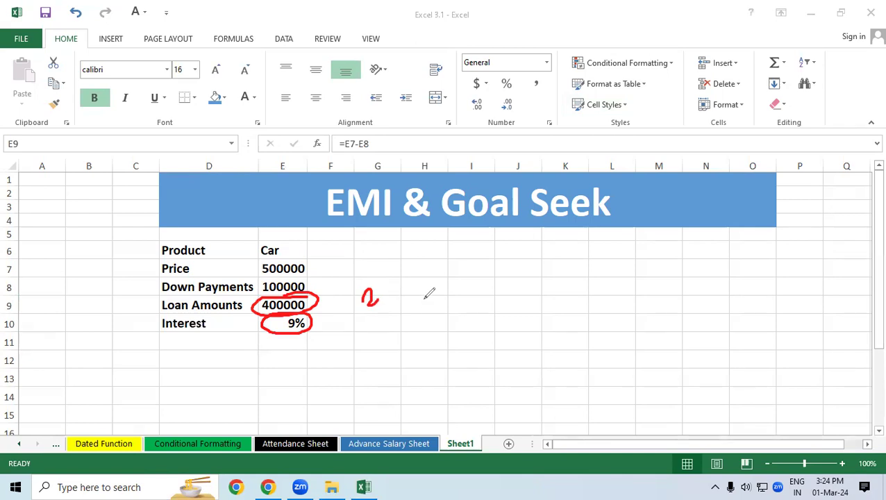
pyautogui.moveTo(182, 332)
pyautogui.mouseDown()
pyautogui.moveTo(165, 358)
pyautogui.moveTo(179, 343)
pyautogui.moveTo(191, 357)
pyautogui.moveTo(185, 350)
pyautogui.mouseUp()
pyautogui.moveTo(199, 382)
pyautogui.mouseDown()
pyautogui.moveTo(241, 368)
pyautogui.moveTo(236, 382)
pyautogui.moveTo(259, 367)
pyautogui.moveTo(264, 340)
pyautogui.moveTo(274, 369)
pyautogui.mouseUp()
pyautogui.moveTo(223, 408); pyautogui.dragTo(275, 367)
pyautogui.moveTo(215, 408)
pyautogui.mouseDown()
pyautogui.moveTo(268, 379)
pyautogui.moveTo(267, 368)
pyautogui.mouseUp()
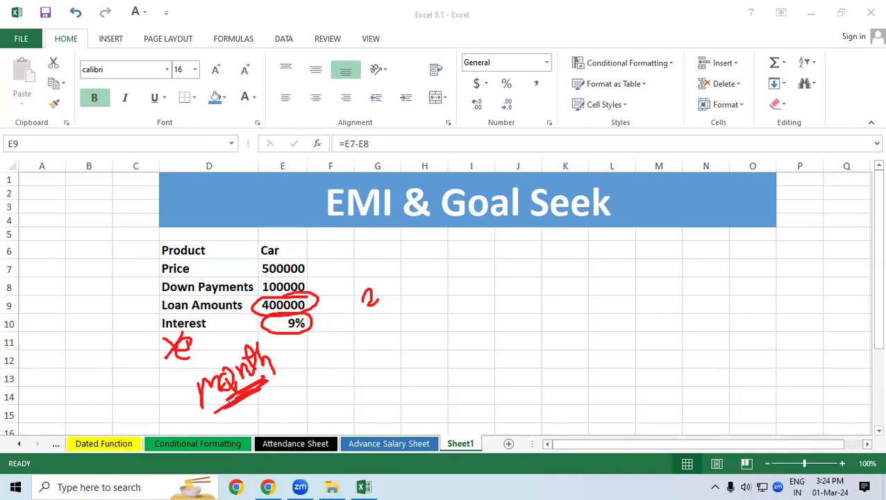
# Add a 'Months' row in D11 with 24 in E11
pyautogui.press('e')
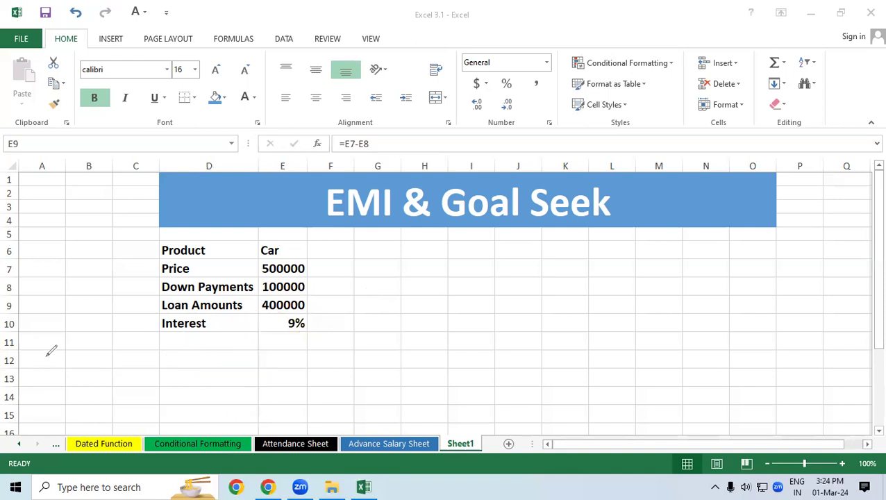
pyautogui.click(181, 341)
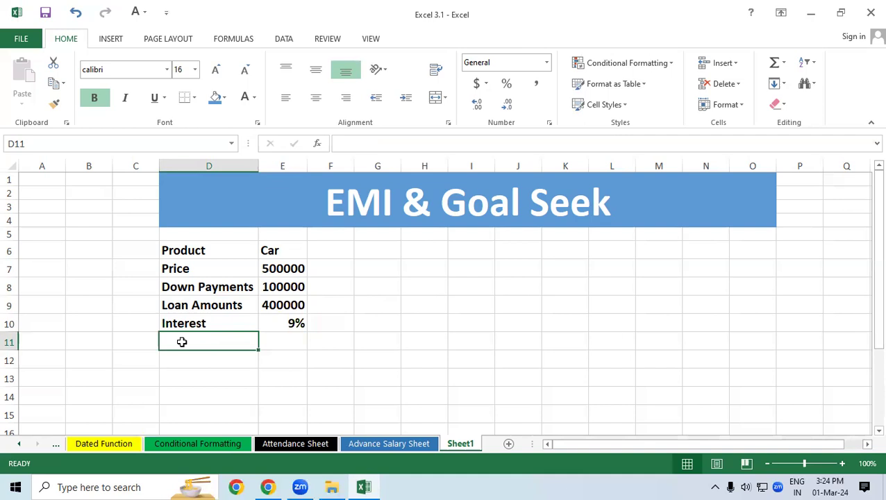
pyautogui.write('Months')
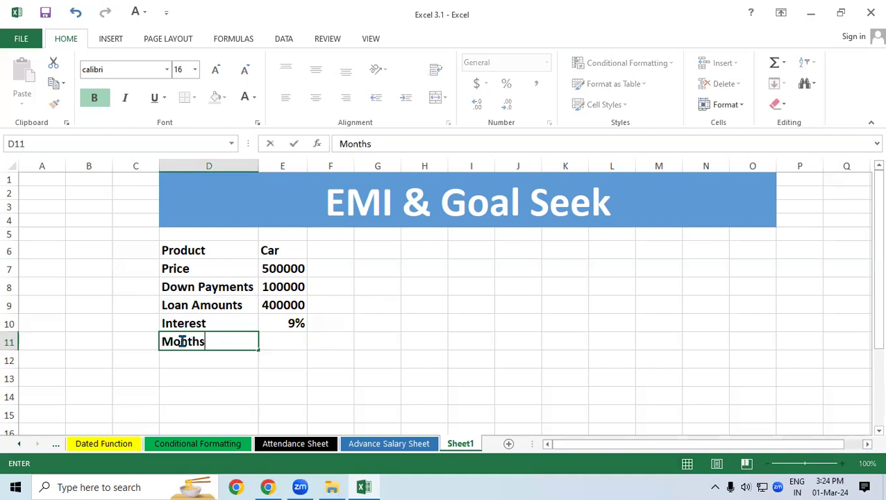
pyautogui.press('Tab')
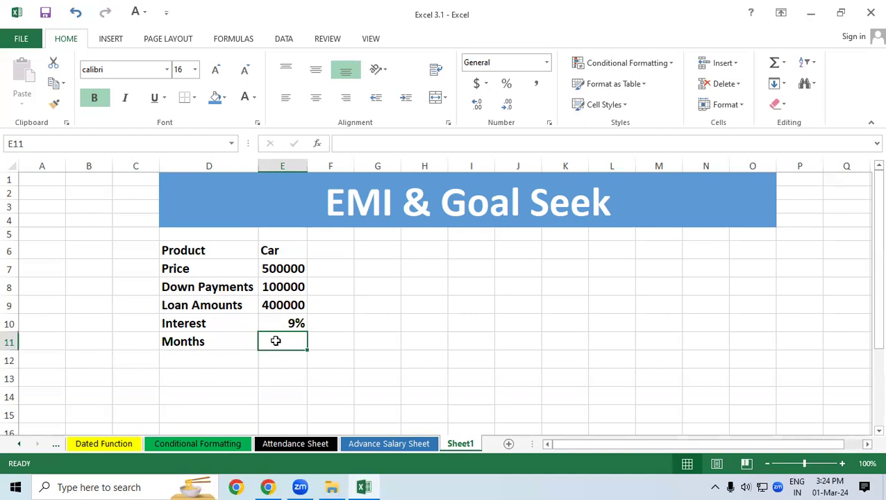
pyautogui.click(272, 298)
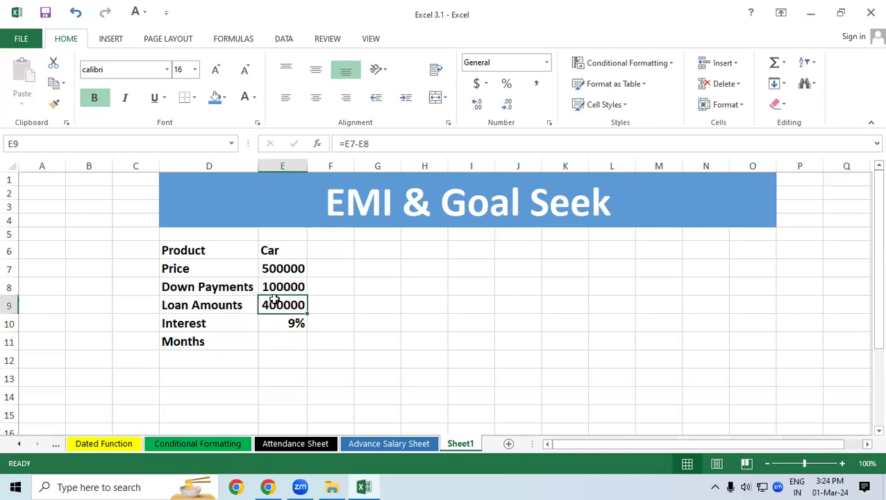
pyautogui.click(281, 339)
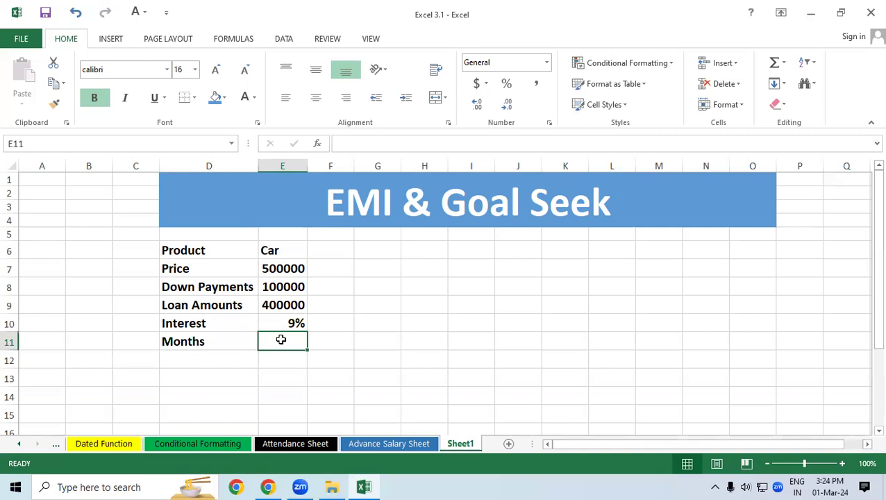
pyautogui.write('24')
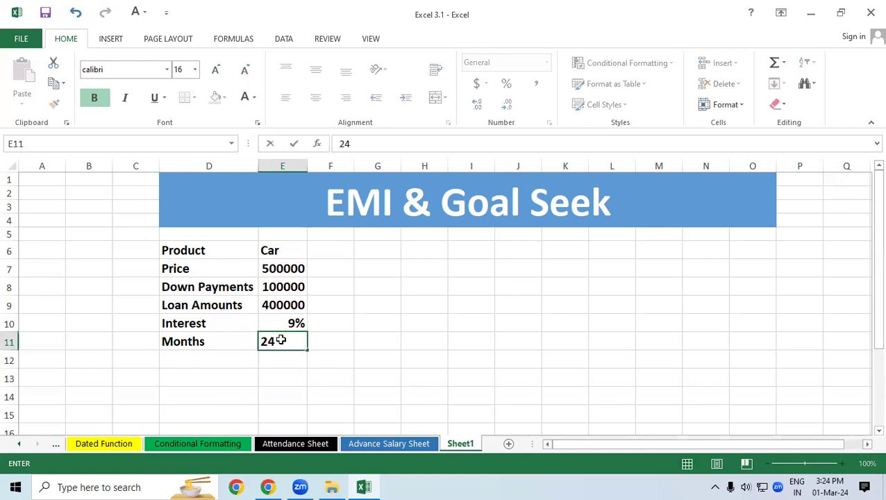
pyautogui.press('Return')
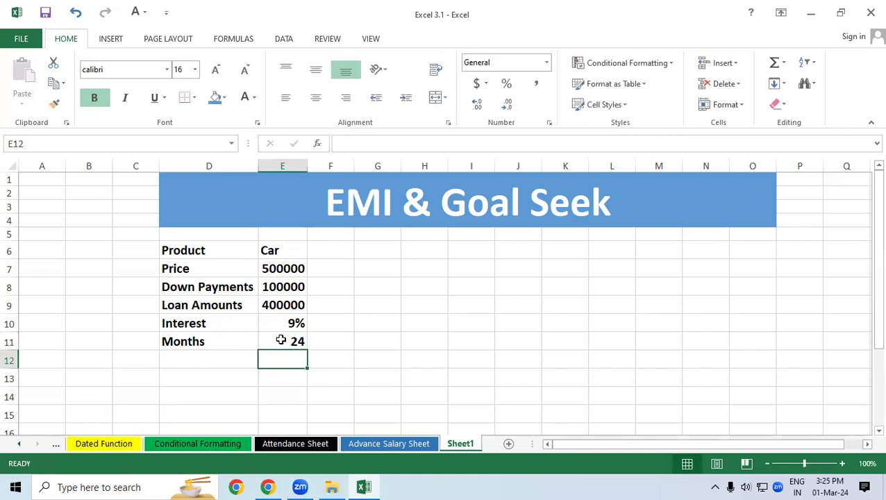
# Type the 'EMI' label in D12 below Months
pyautogui.click(231, 360)
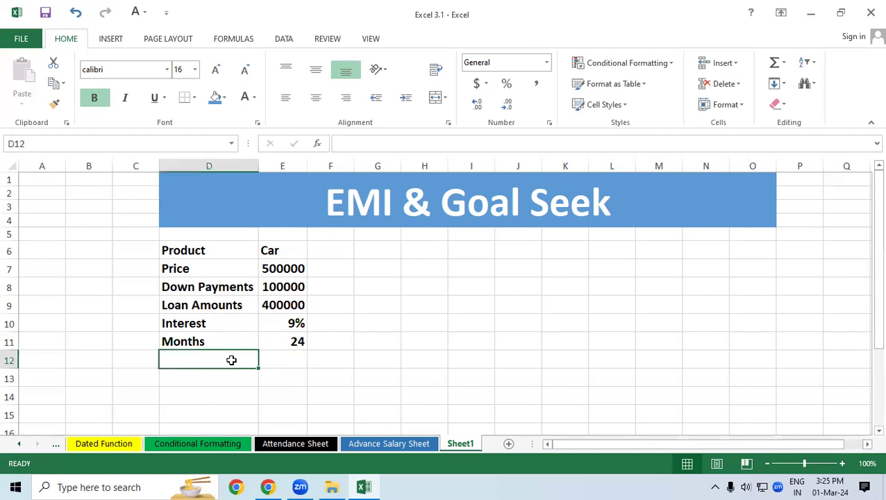
pyautogui.write('EMI')
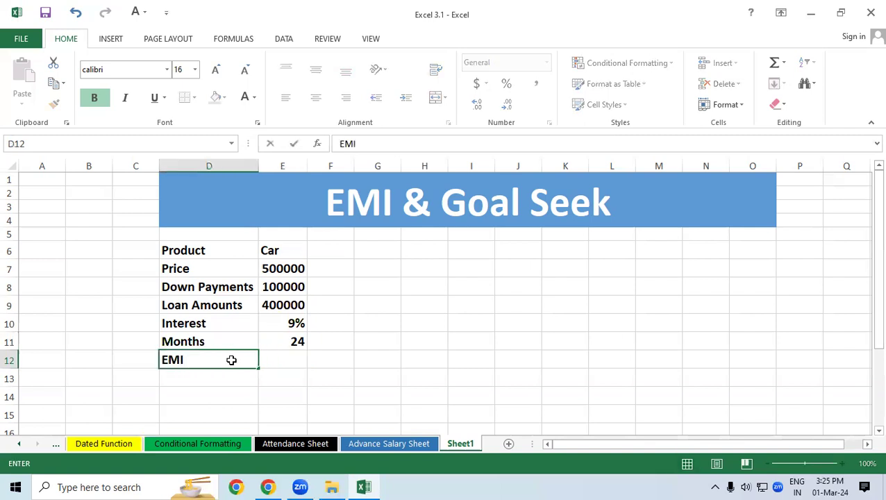
pyautogui.press('Left')
pyautogui.click(231, 359)
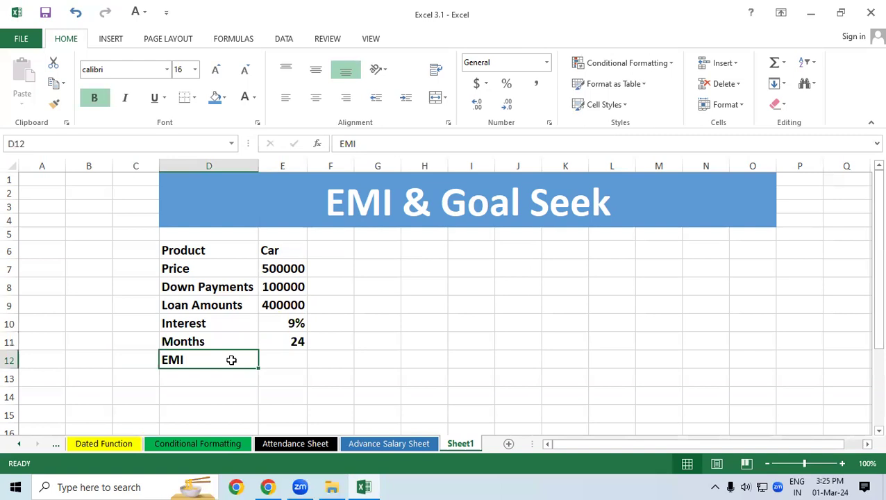
pyautogui.click(261, 379)
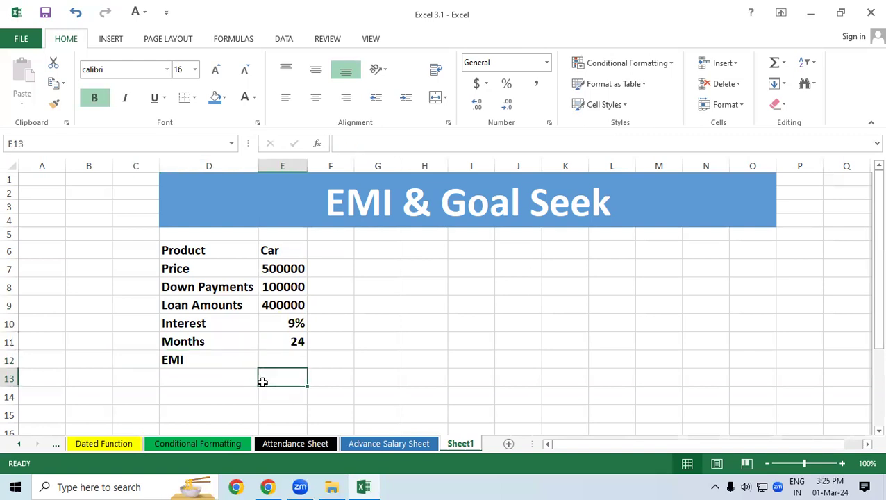
pyautogui.click(275, 268)
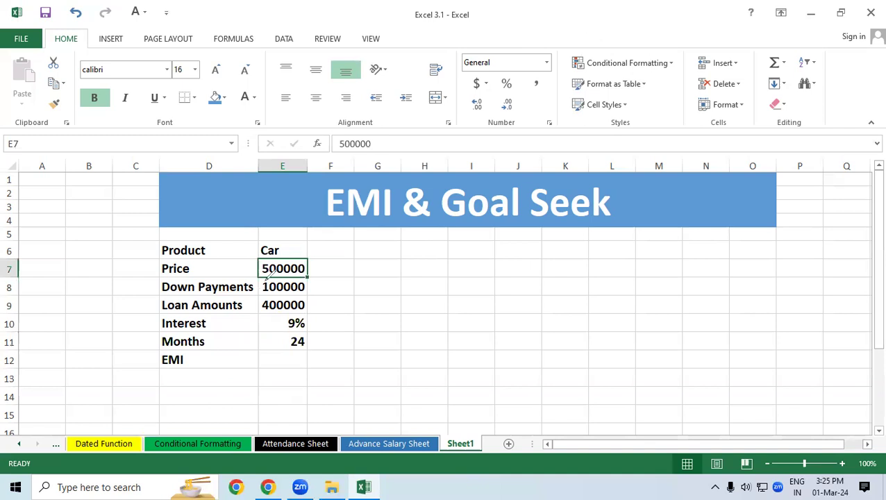
pyautogui.moveTo(265, 279); pyautogui.dragTo(305, 276)
pyautogui.moveTo(262, 297); pyautogui.dragTo(335, 299)
pyautogui.moveTo(254, 297)
pyautogui.mouseDown()
pyautogui.moveTo(255, 311)
pyautogui.moveTo(326, 309)
pyautogui.mouseUp()
pyautogui.moveTo(274, 315)
pyautogui.mouseDown()
pyautogui.moveTo(311, 327)
pyautogui.moveTo(272, 312)
pyautogui.mouseUp()
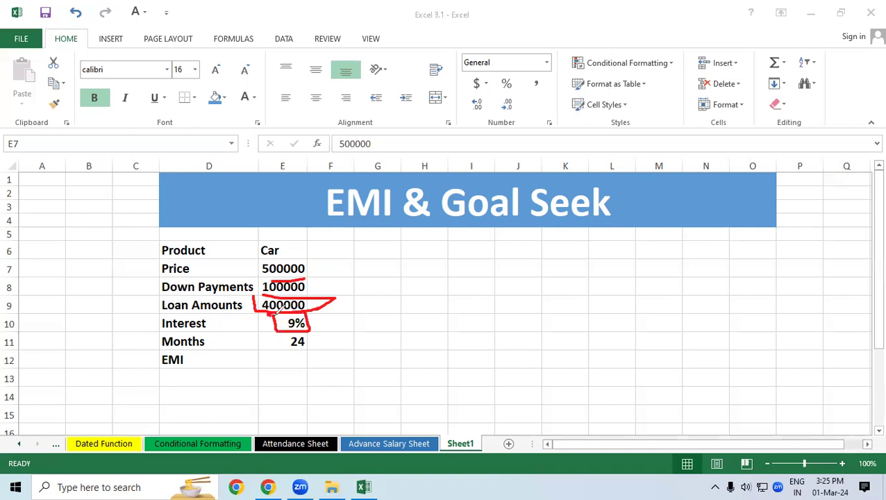
pyautogui.moveTo(325, 311); pyautogui.dragTo(314, 331)
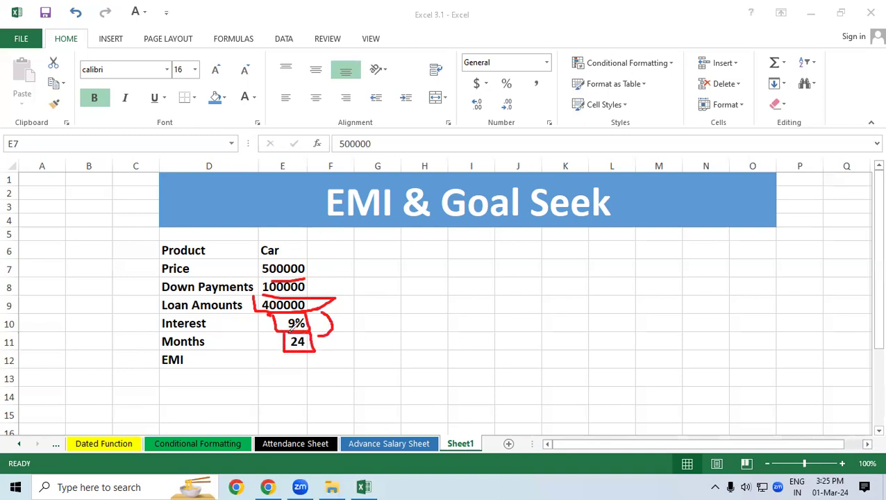
pyautogui.moveTo(254, 352)
pyautogui.mouseDown()
pyautogui.moveTo(318, 367)
pyautogui.moveTo(251, 350)
pyautogui.mouseUp()
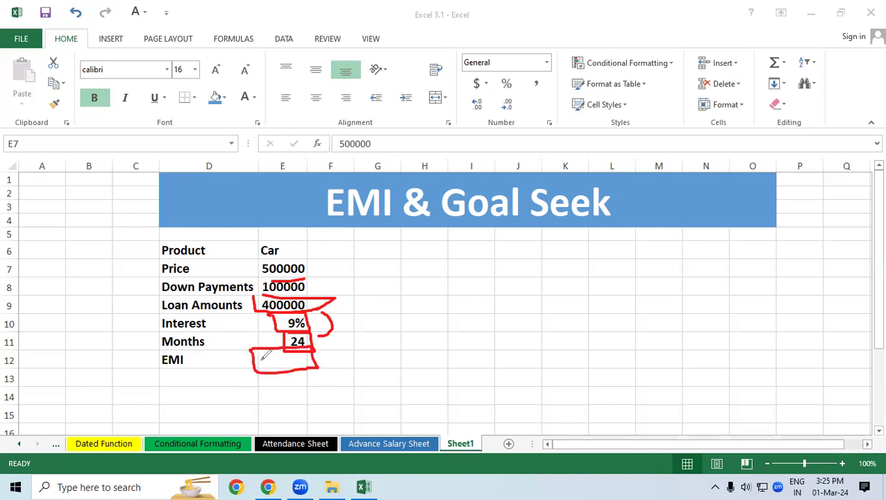
pyautogui.moveTo(164, 375)
pyautogui.mouseDown()
pyautogui.moveTo(181, 348)
pyautogui.moveTo(179, 365)
pyautogui.mouseUp()
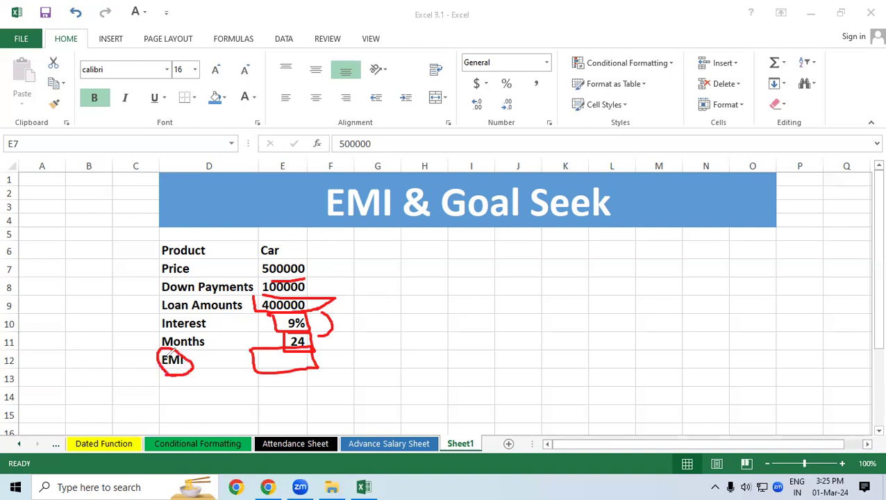
pyautogui.press('e')
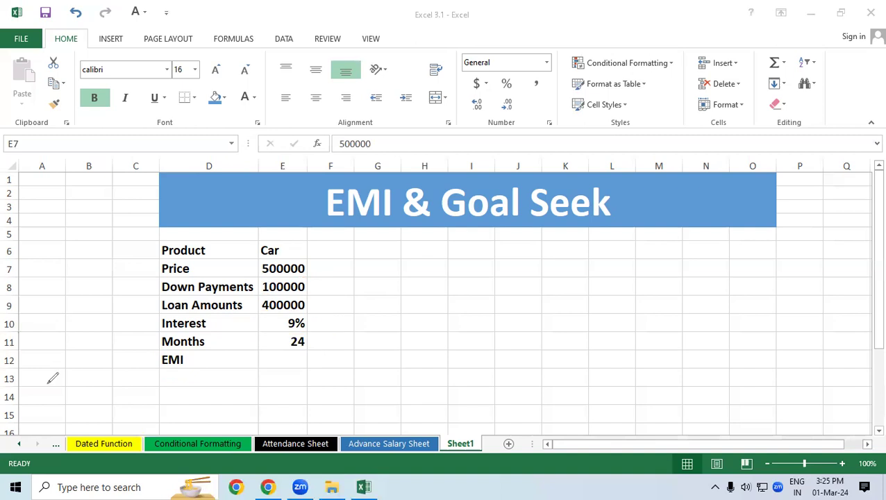
# Start a PMT formula in E12 with the 9% interest in E10 as the rate
pyautogui.click(293, 360)
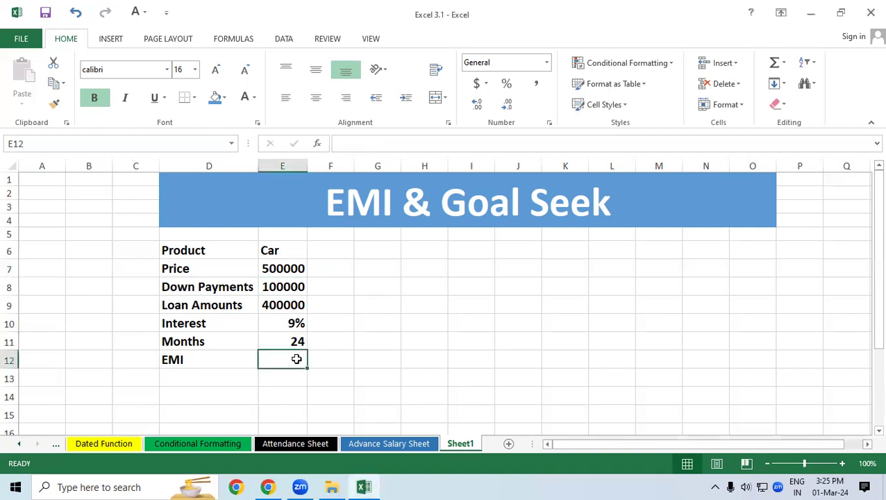
pyautogui.write('=p')
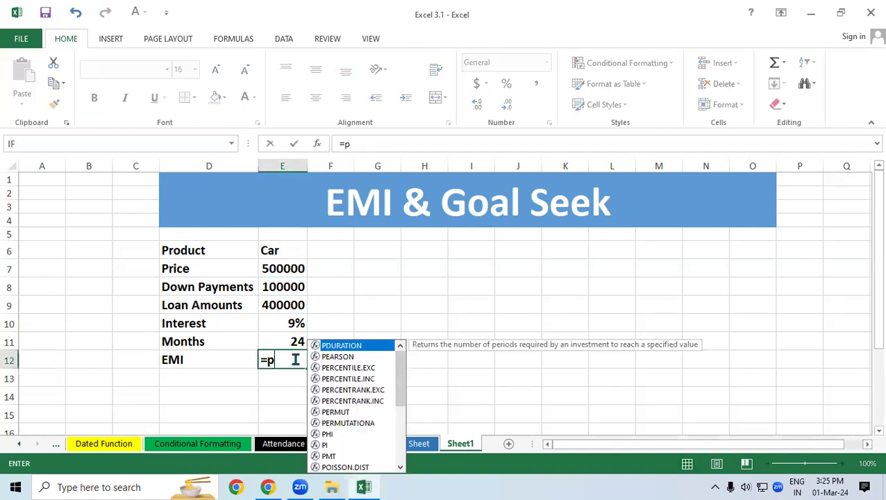
pyautogui.write('mt')
pyautogui.press('Tab')
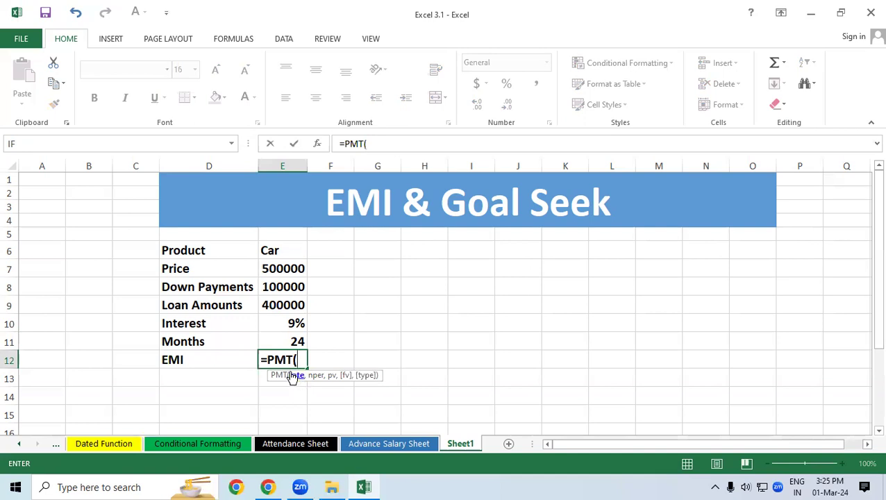
pyautogui.click(271, 324)
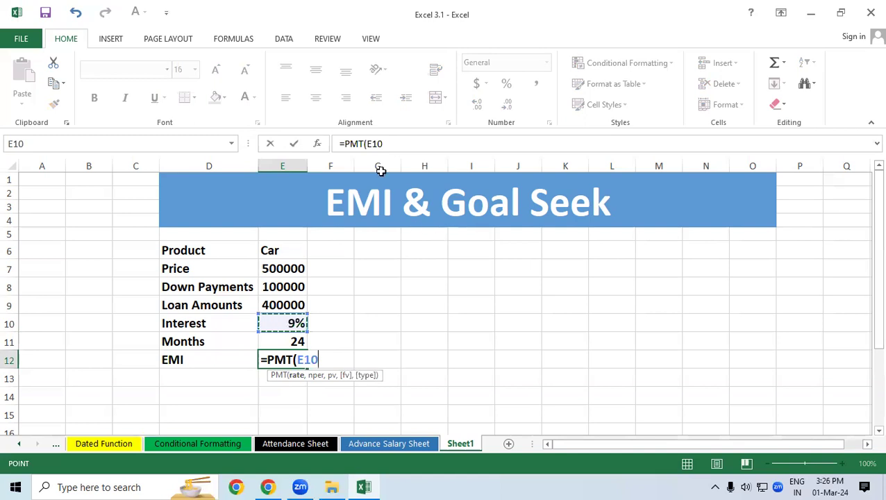
pyautogui.moveTo(286, 310)
pyautogui.mouseDown()
pyautogui.moveTo(305, 325)
pyautogui.moveTo(313, 309)
pyautogui.mouseUp()
pyautogui.moveTo(392, 270)
pyautogui.mouseDown()
pyautogui.moveTo(415, 280)
pyautogui.moveTo(387, 254)
pyautogui.mouseUp()
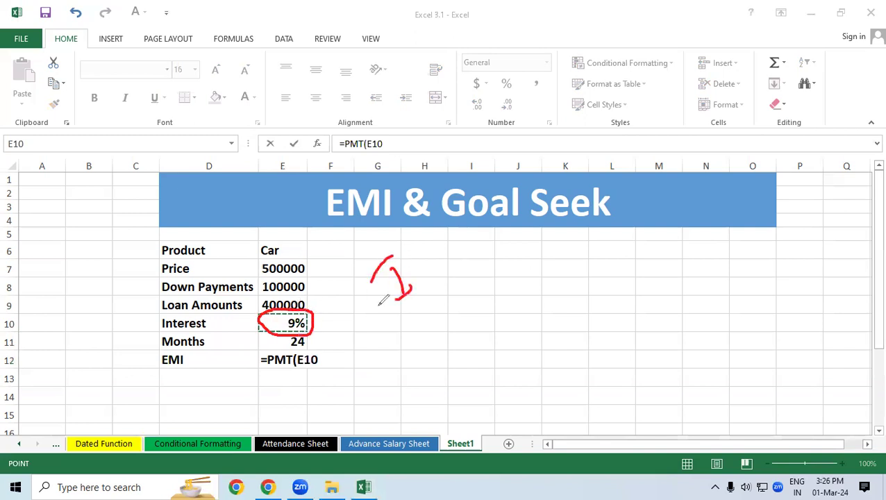
pyautogui.moveTo(365, 299)
pyautogui.mouseDown()
pyautogui.moveTo(321, 312)
pyautogui.moveTo(338, 314)
pyautogui.mouseUp()
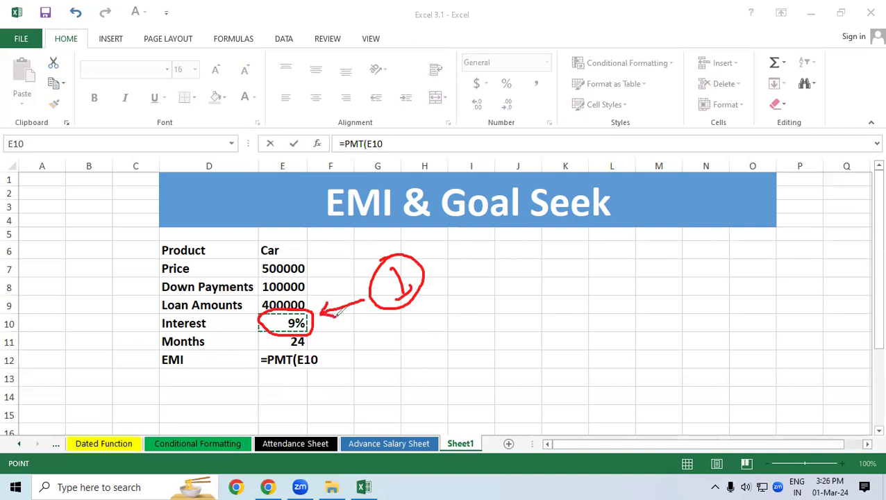
pyautogui.moveTo(298, 349)
pyautogui.mouseDown()
pyautogui.moveTo(254, 371)
pyautogui.moveTo(314, 372)
pyautogui.mouseUp()
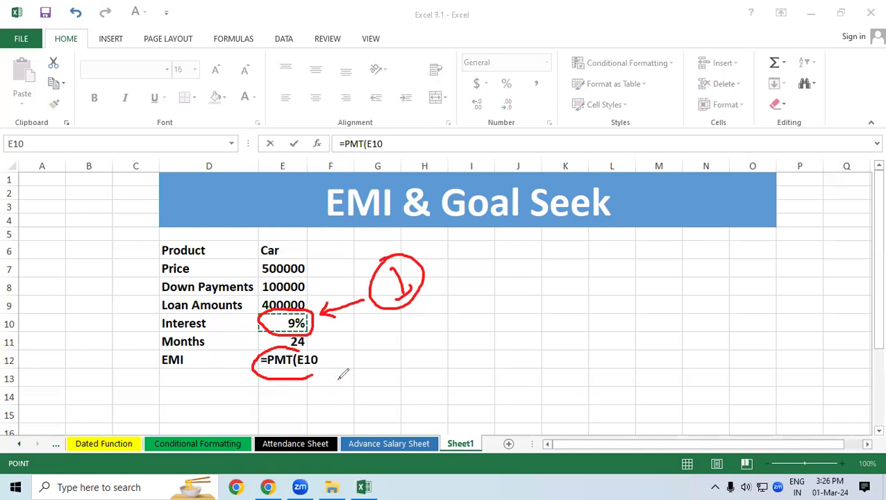
pyautogui.moveTo(397, 322); pyautogui.dragTo(397, 361)
pyautogui.moveTo(420, 323)
pyautogui.mouseDown()
pyautogui.moveTo(417, 360)
pyautogui.moveTo(452, 340)
pyautogui.moveTo(397, 377)
pyautogui.mouseUp()
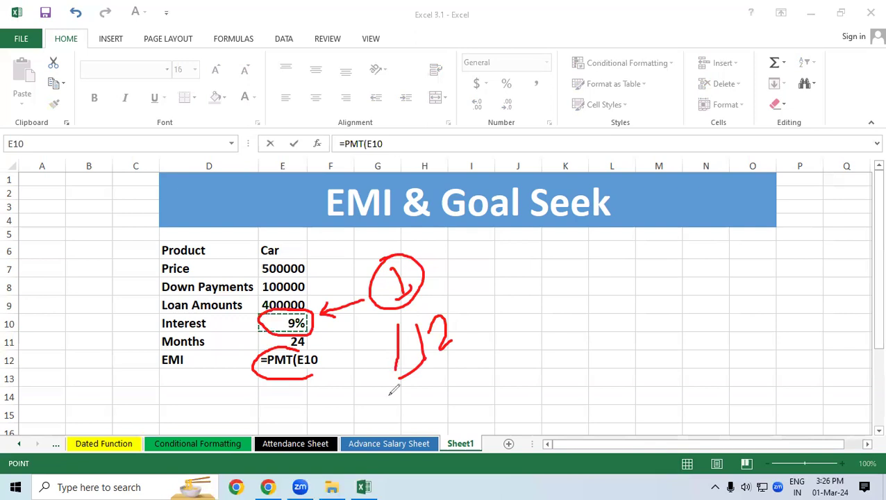
pyautogui.moveTo(323, 342); pyautogui.dragTo(314, 388)
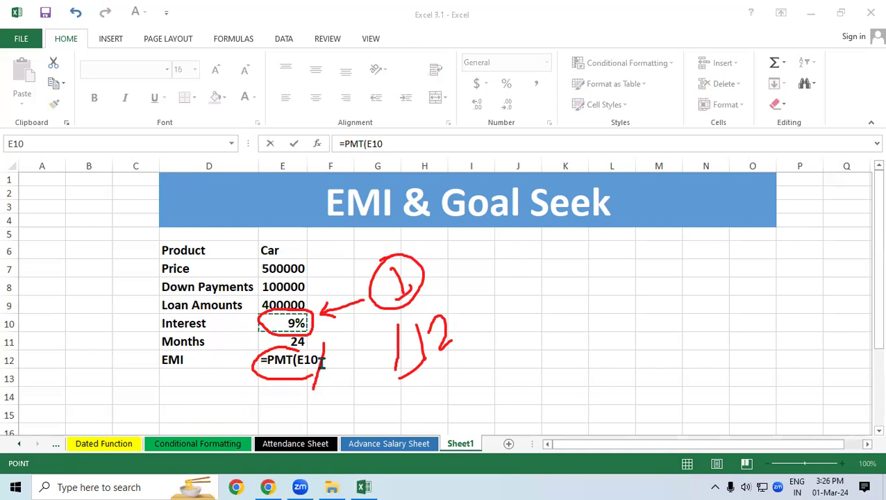
pyautogui.press('Escape')
# Extend the formula to =PMT(E10/12,E11,E9, using monthly rate, 24 months and 400000 loan
pyautogui.write('/12')
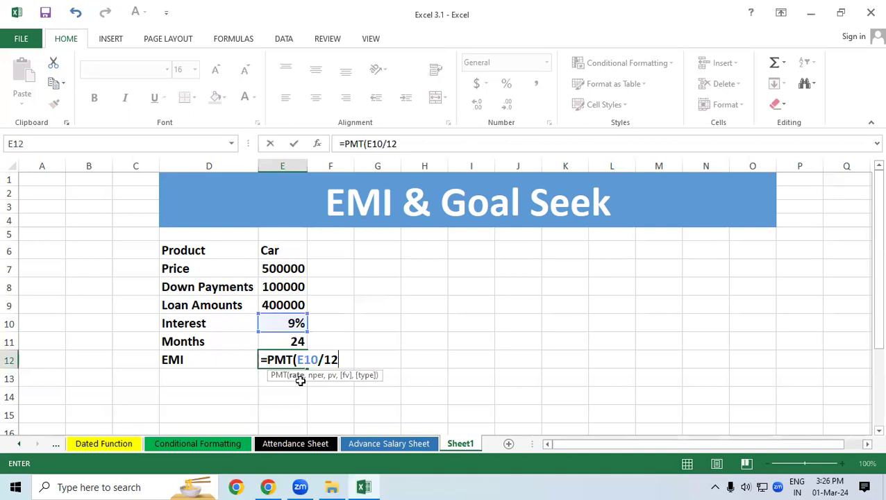
pyautogui.write(',')
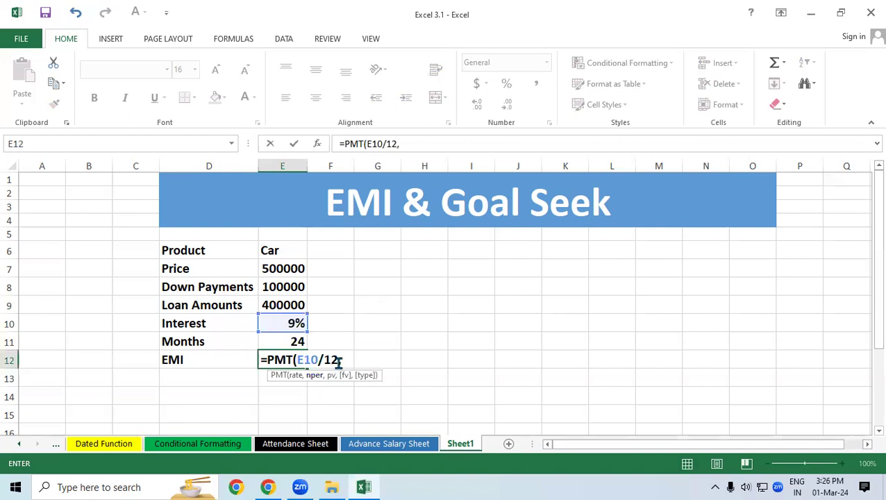
pyautogui.click(283, 341)
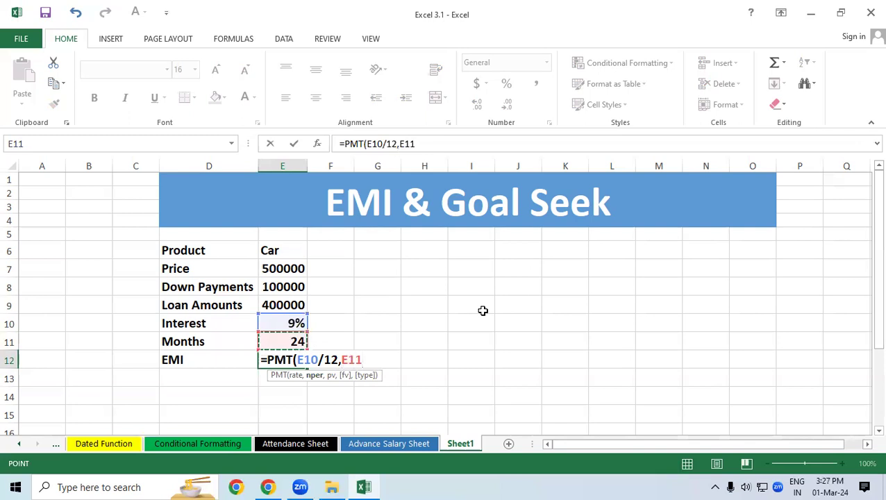
pyautogui.write(',')
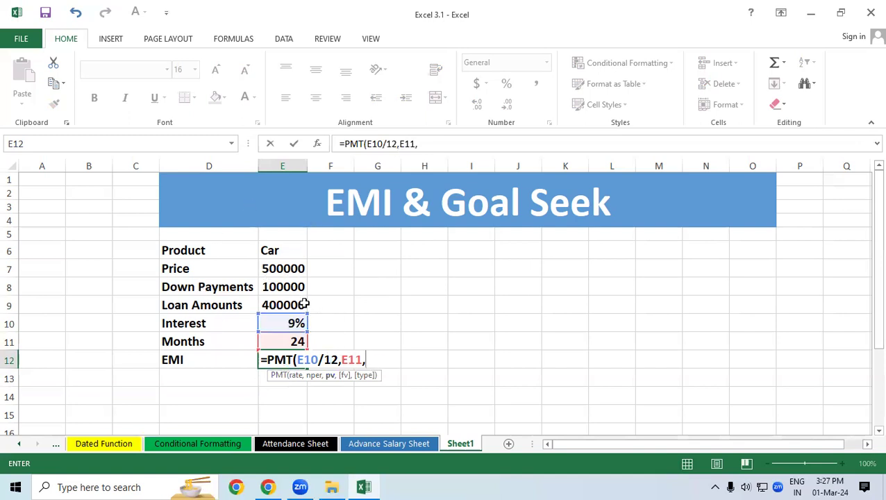
pyautogui.click(304, 303)
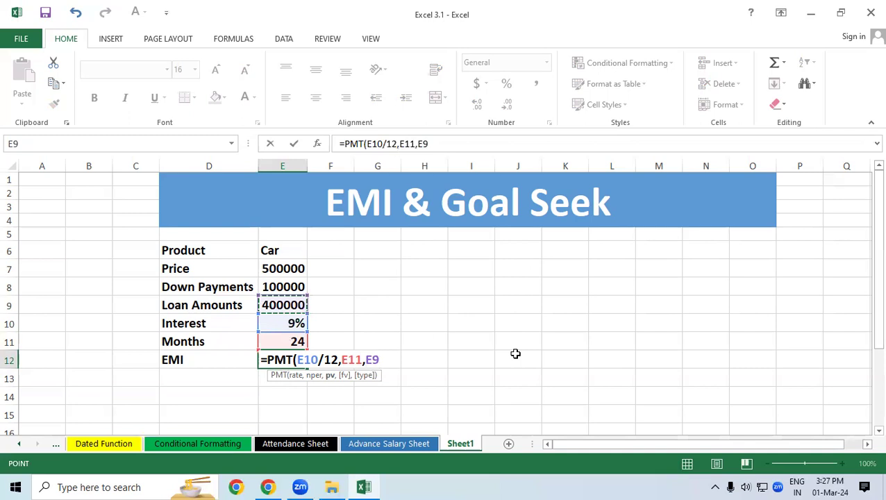
pyautogui.write(',')
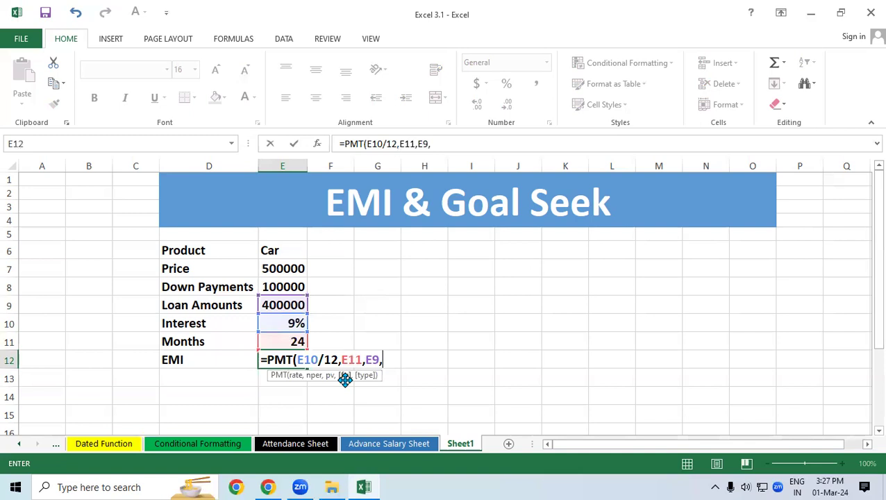
pyautogui.click(554, 83)
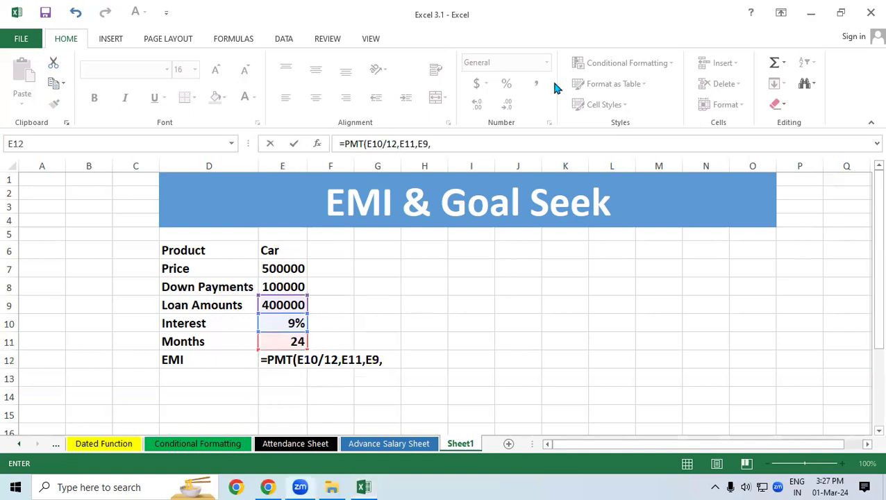
pyautogui.moveTo(272, 234)
pyautogui.mouseDown()
pyautogui.moveTo(260, 253)
pyautogui.moveTo(285, 250)
pyautogui.moveTo(309, 270)
pyautogui.mouseUp()
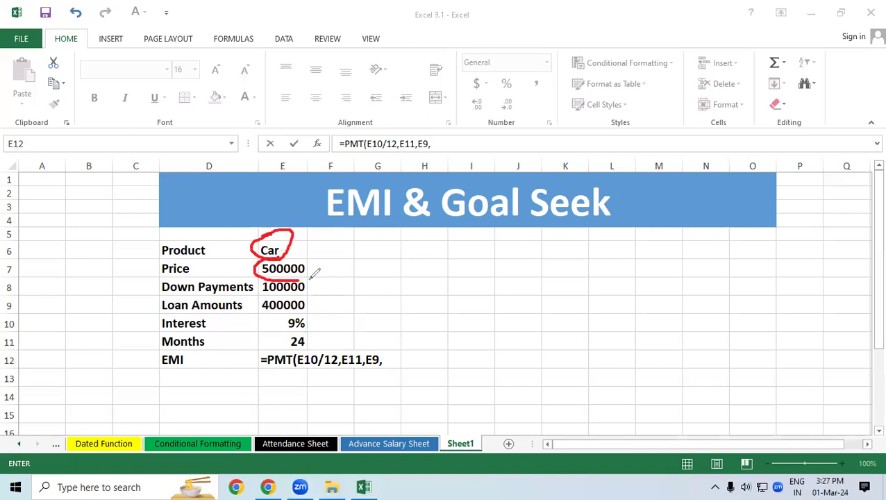
pyautogui.moveTo(277, 297)
pyautogui.mouseDown()
pyautogui.moveTo(296, 314)
pyautogui.moveTo(273, 292)
pyautogui.mouseUp()
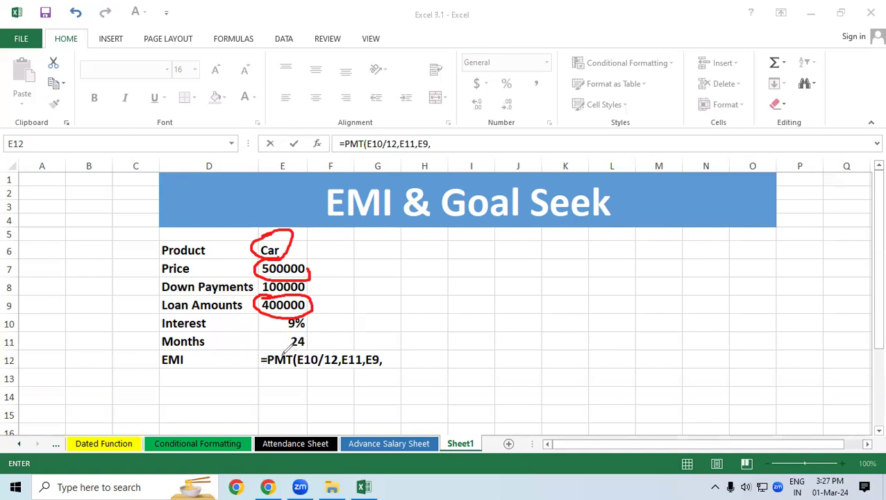
pyautogui.moveTo(378, 248); pyautogui.dragTo(391, 289)
pyautogui.moveTo(412, 256); pyautogui.dragTo(436, 258)
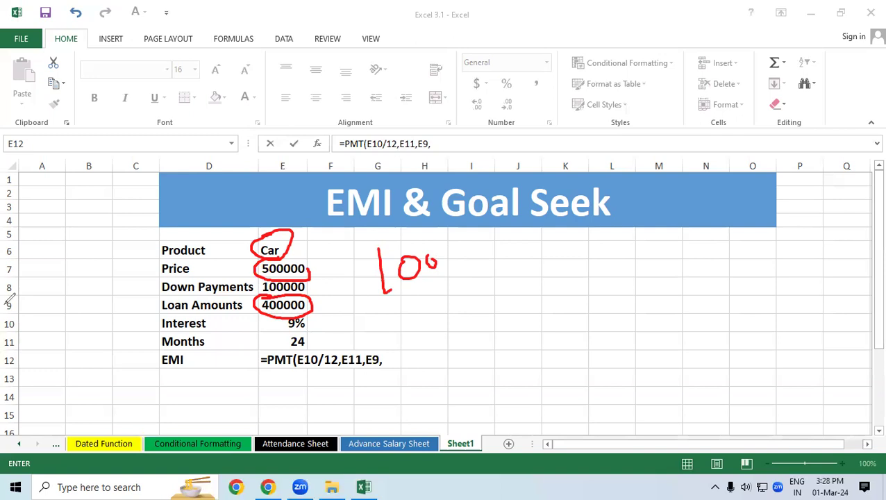
pyautogui.press('e')
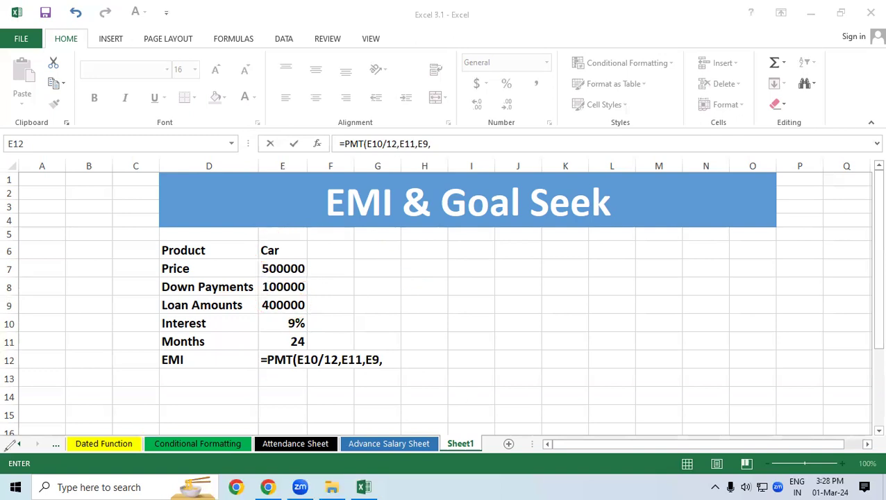
pyautogui.press('Escape')
# Drop the trial 1000, leave future value blank and add payment type 1: =PMT(E10/12,E11,E9,,1)
pyautogui.write('1000')
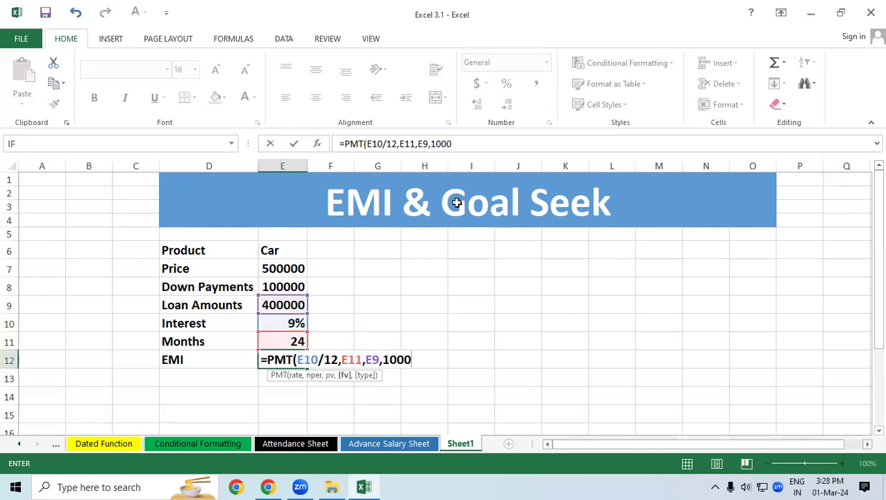
pyautogui.press('BackSpace')
pyautogui.press('BackSpace')
pyautogui.press('BackSpace')
pyautogui.press('BackSpace')
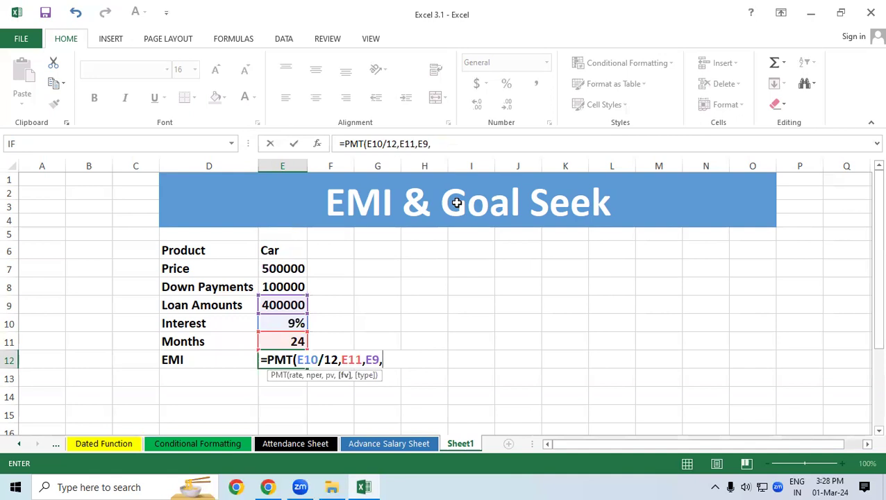
pyautogui.write(',')
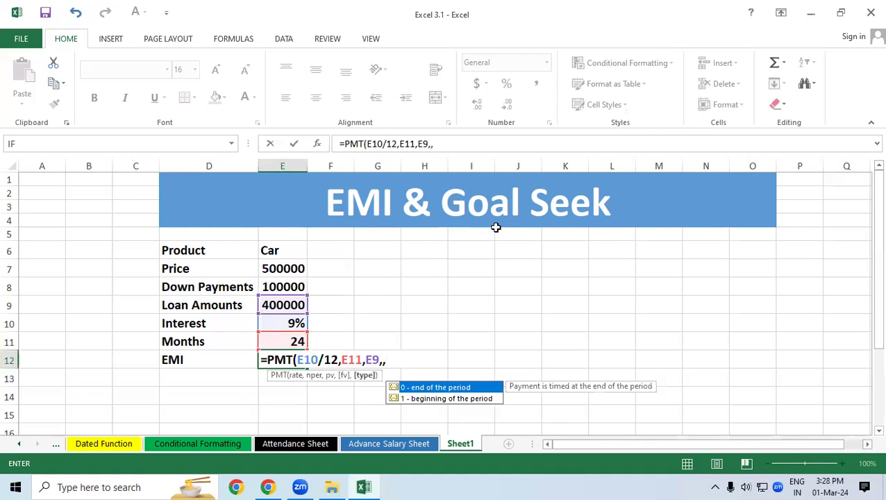
pyautogui.press('Escape')
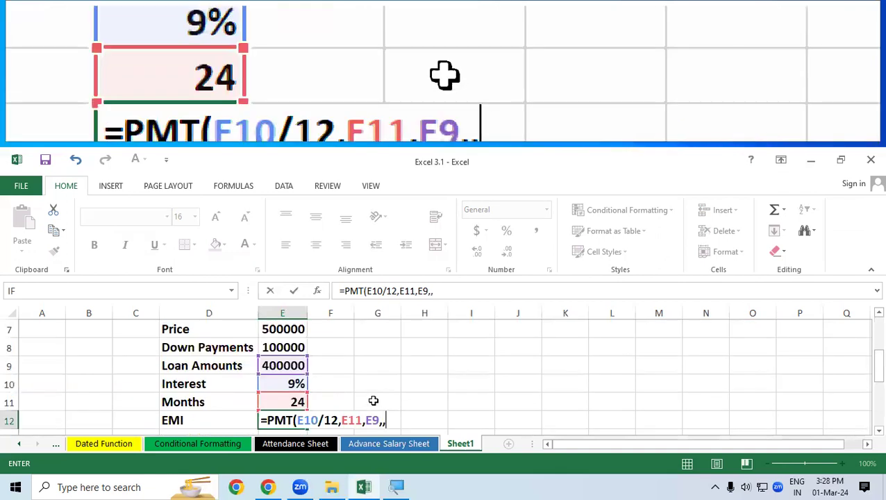
pyautogui.press('BackSpace')
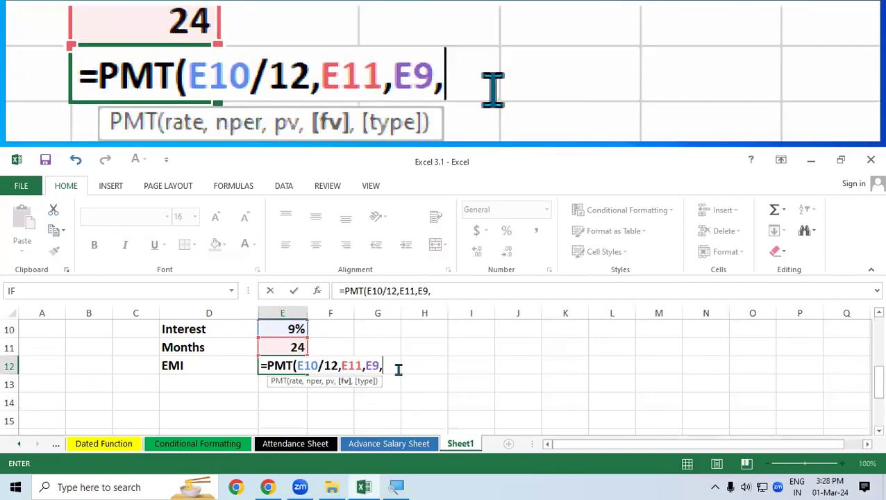
pyautogui.write(',')
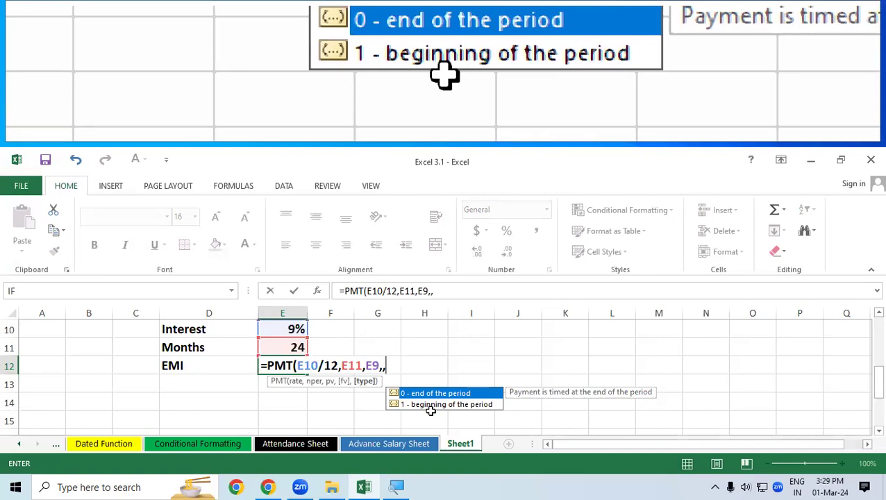
pyautogui.write('1')
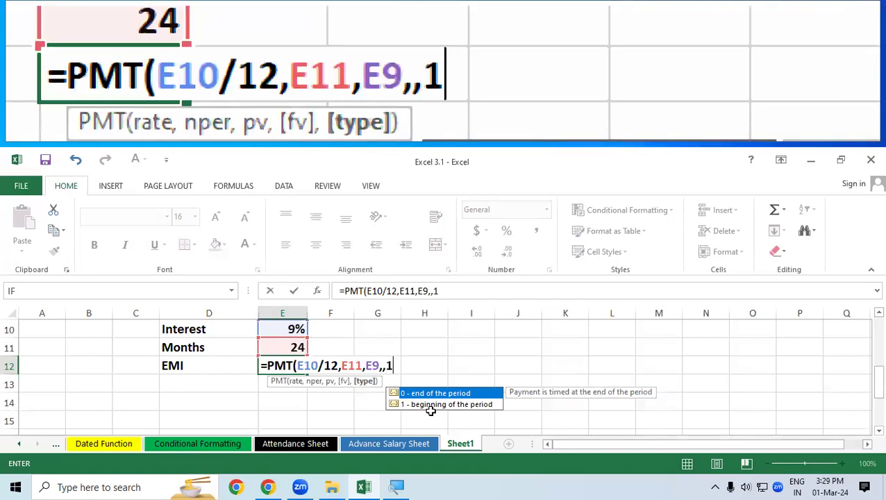
pyautogui.write(')')
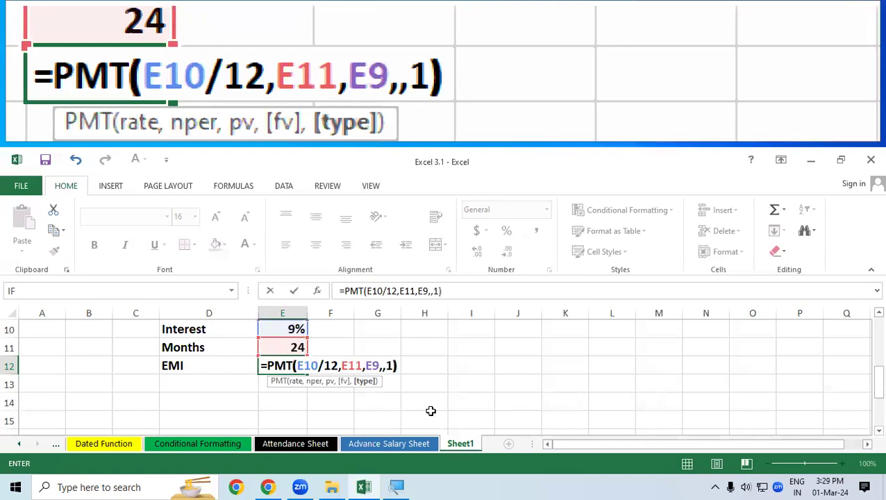
# Commit the PMT formula so E12 shows ($18,137.86), then reselect E12 to review it
pyautogui.press('Return')
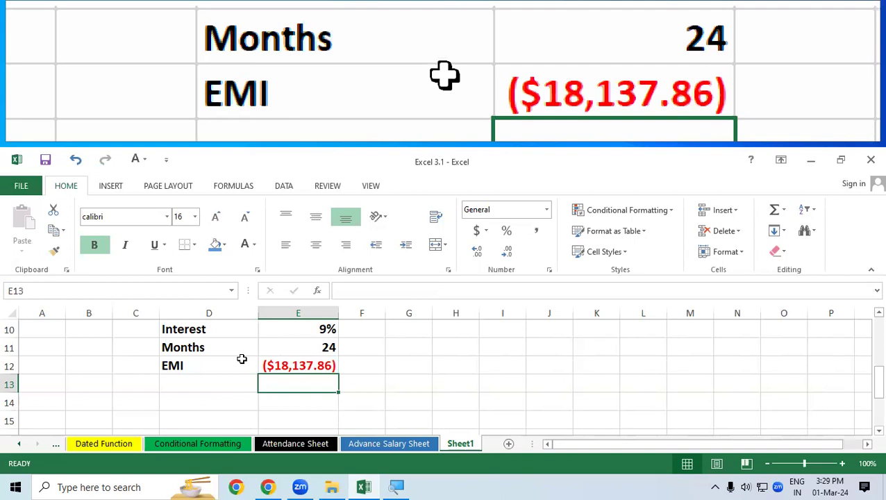
pyautogui.click(411, 324)
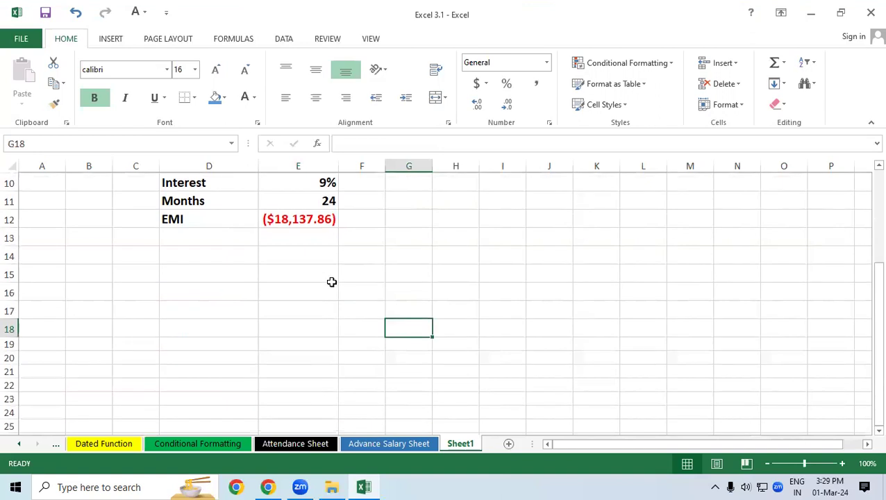
pyautogui.moveTo(867, 277); pyautogui.dragTo(867, 245)
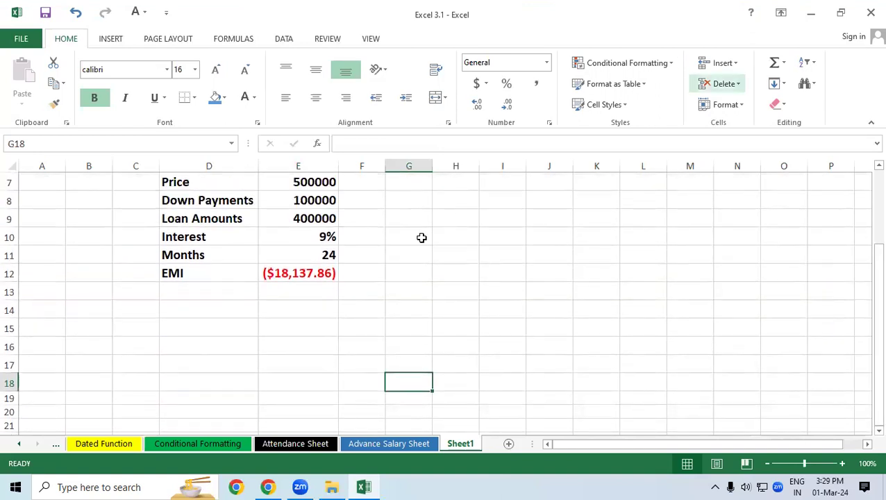
pyautogui.scroll(2, 303, 360)
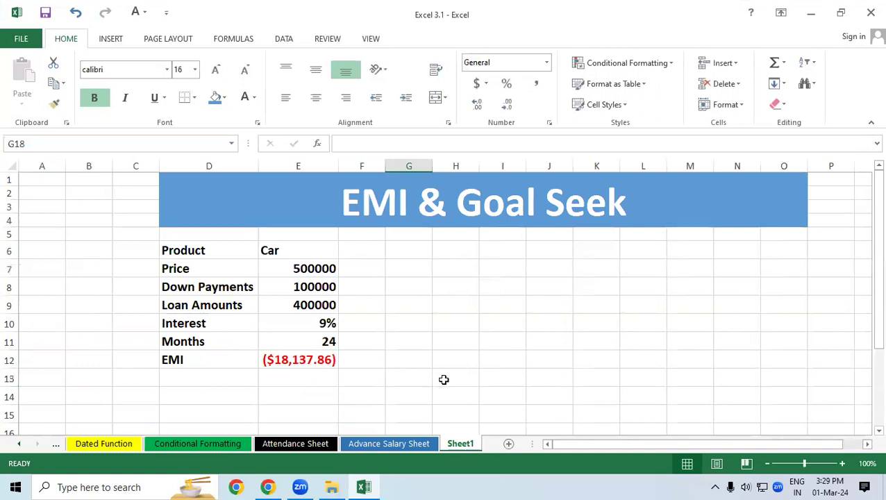
pyautogui.click(402, 377)
pyautogui.click(295, 375)
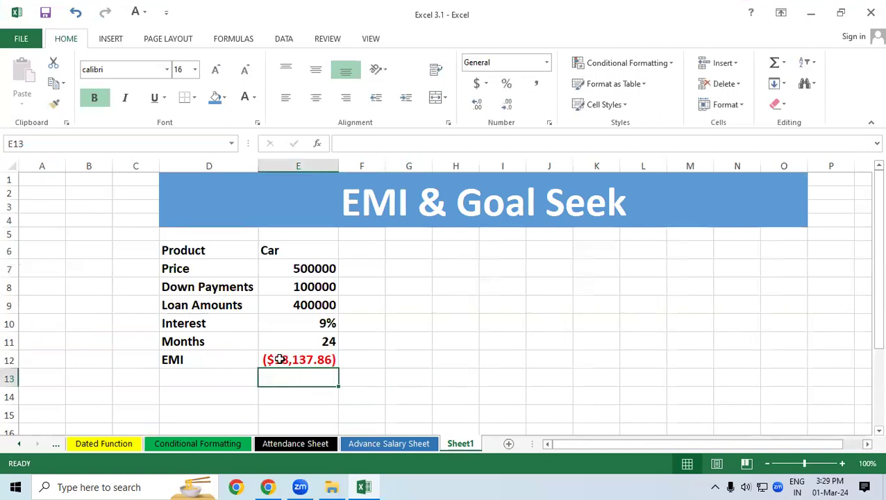
pyautogui.click(279, 359)
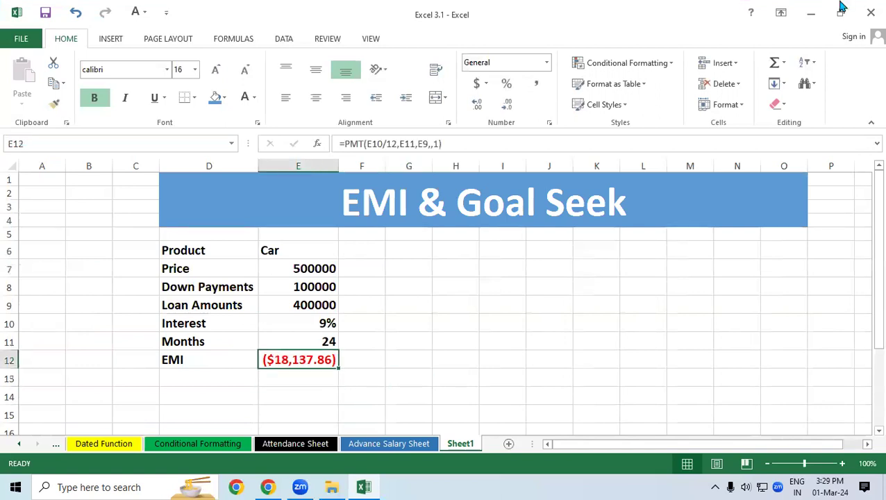
pyautogui.moveTo(310, 341)
pyautogui.mouseDown()
pyautogui.moveTo(253, 355)
pyautogui.moveTo(272, 370)
pyautogui.moveTo(322, 361)
pyautogui.moveTo(356, 338)
pyautogui.moveTo(295, 338)
pyautogui.mouseUp()
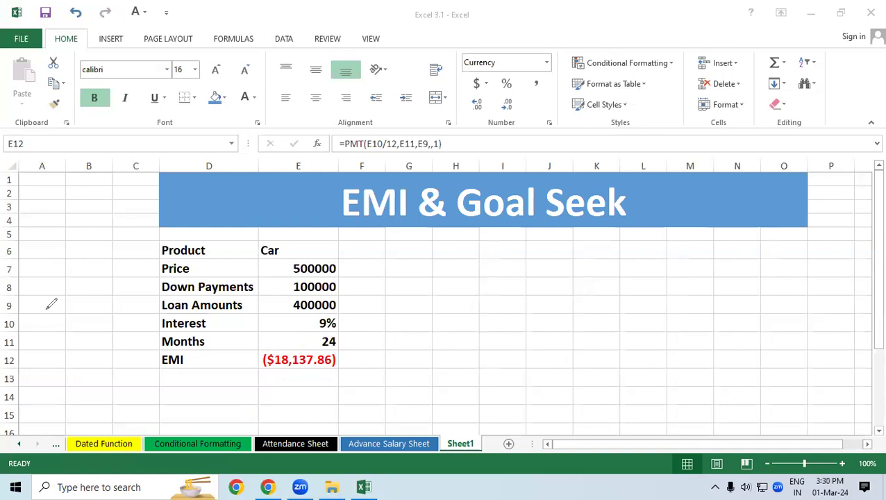
pyautogui.click(326, 361)
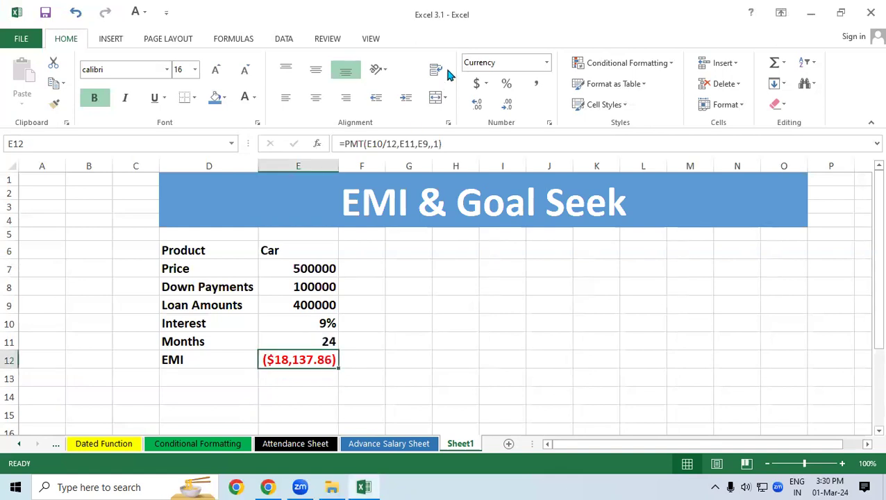
# Apply Comma Style to the EMI in E12 and recheck its formula
pyautogui.click(536, 85)
pyautogui.click(455, 365)
pyautogui.click(298, 359)
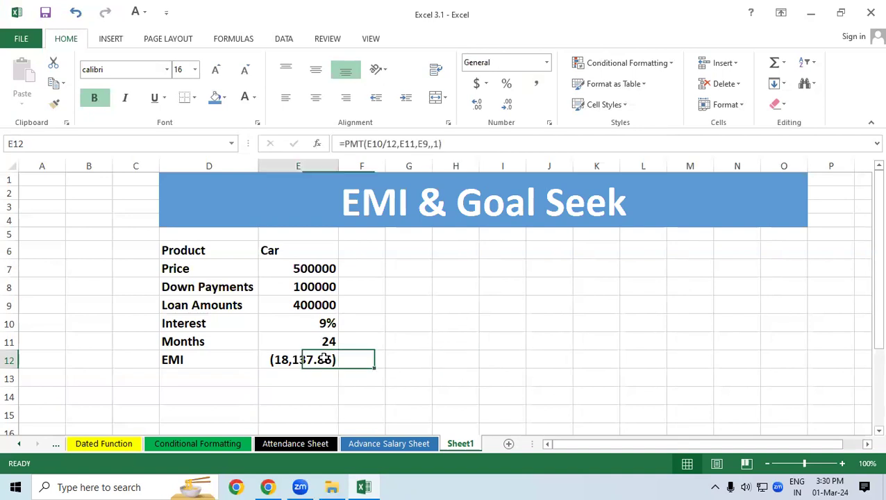
pyautogui.click(503, 354)
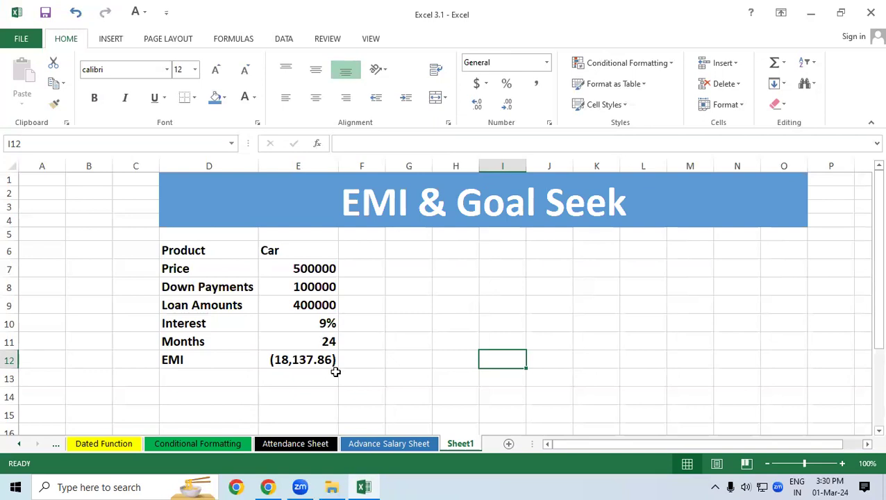
# Delete the EMI value from E12:E14, leaving the EMI row blank
pyautogui.moveTo(304, 394); pyautogui.dragTo(302, 357)
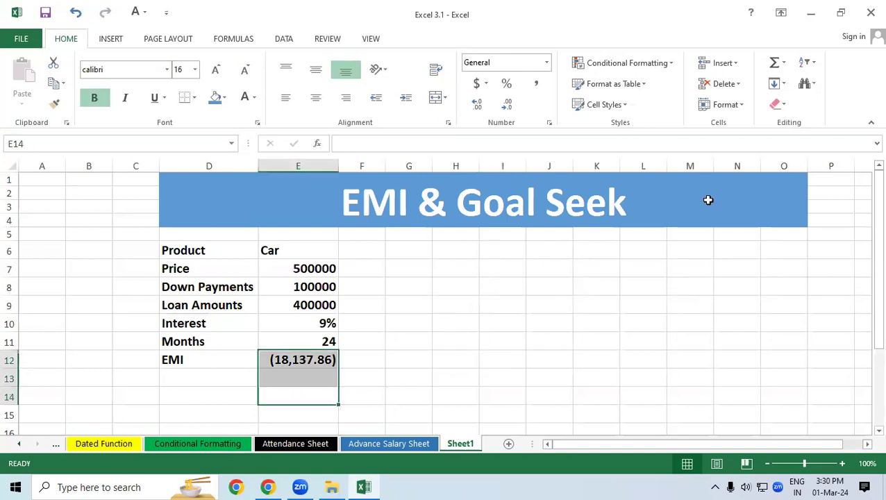
pyautogui.click(775, 107)
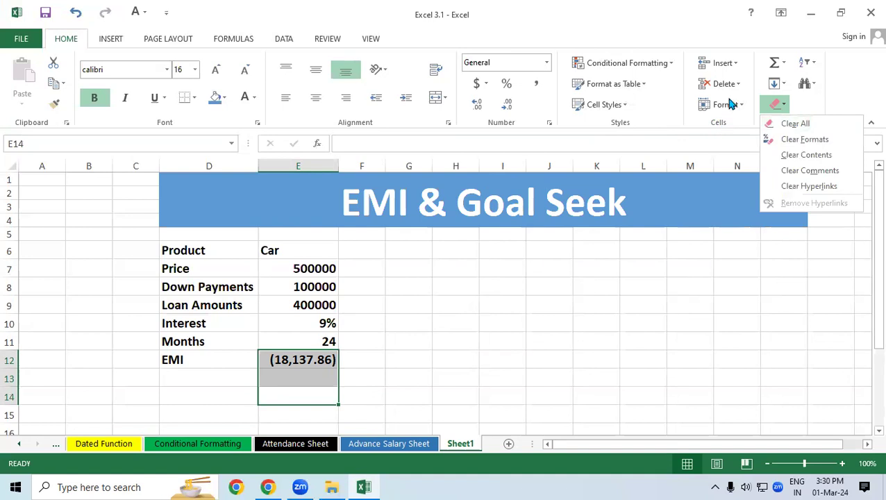
pyautogui.press('Escape')
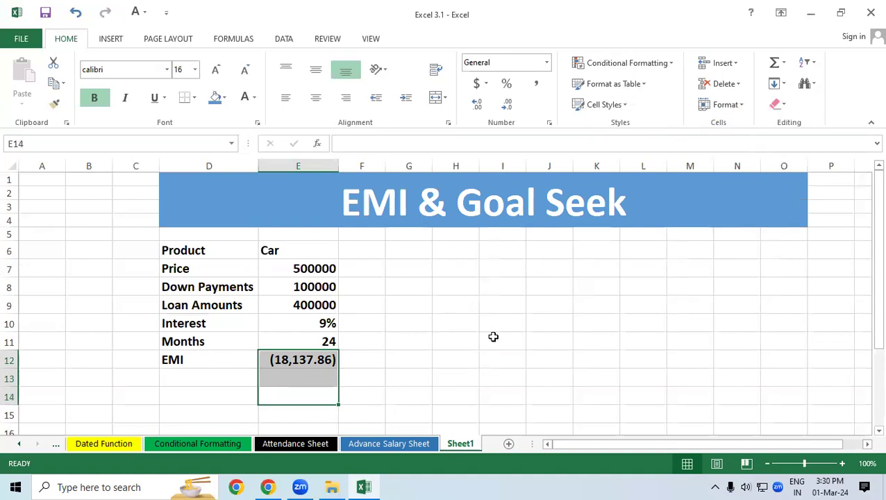
pyautogui.press('Delete')
pyautogui.click(492, 337)
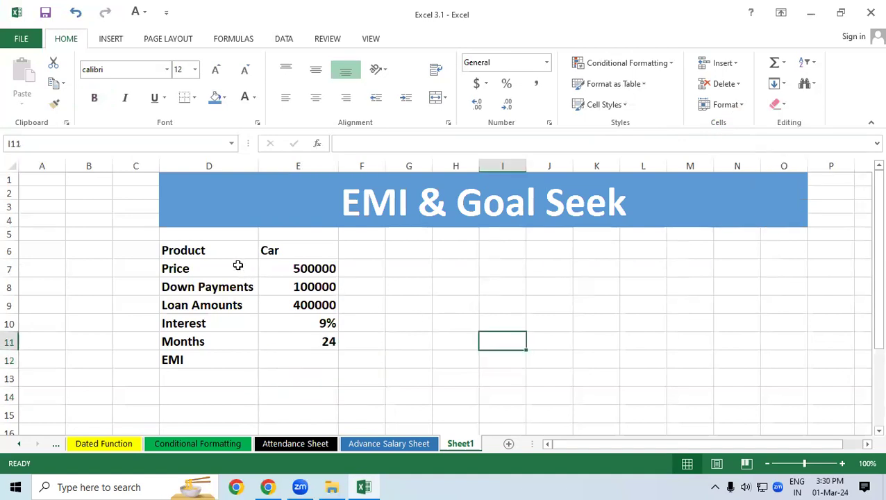
# Right-align the product name Car and review the input values in E6:E9
pyautogui.click(313, 256)
pyautogui.click(346, 98)
pyautogui.click(371, 304)
pyautogui.click(329, 265)
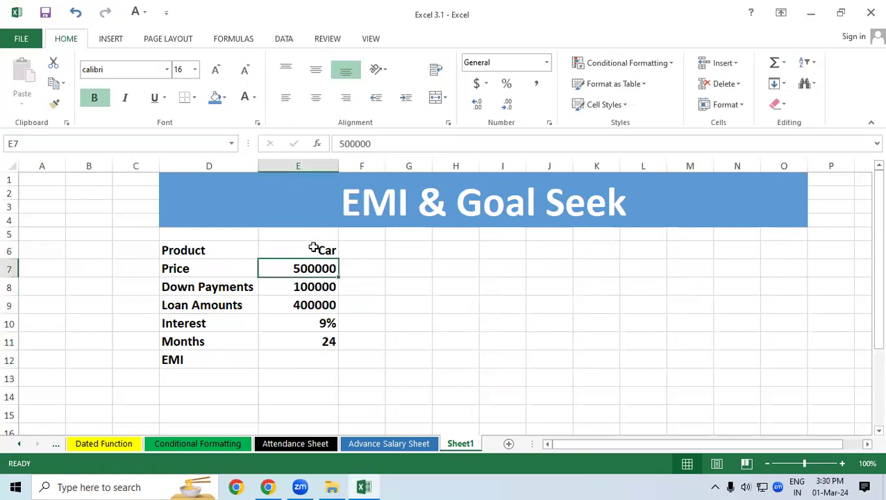
pyautogui.moveTo(311, 252); pyautogui.dragTo(312, 306)
pyautogui.click(316, 290)
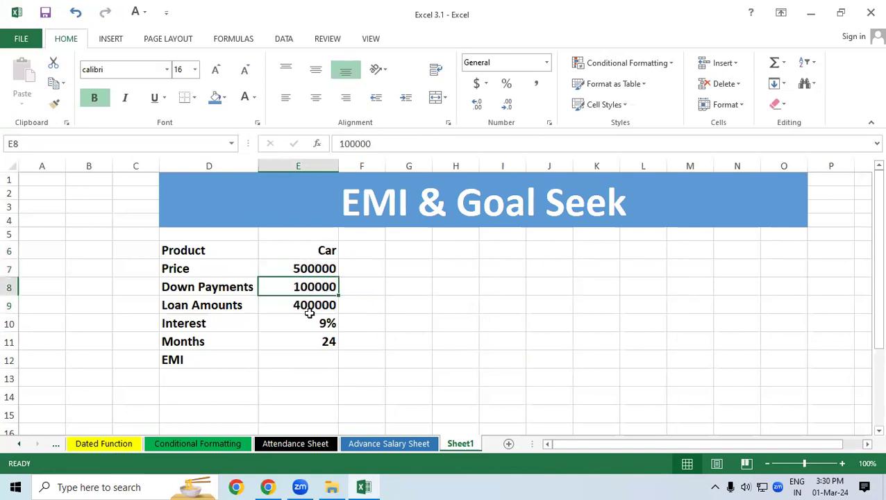
pyautogui.click(309, 311)
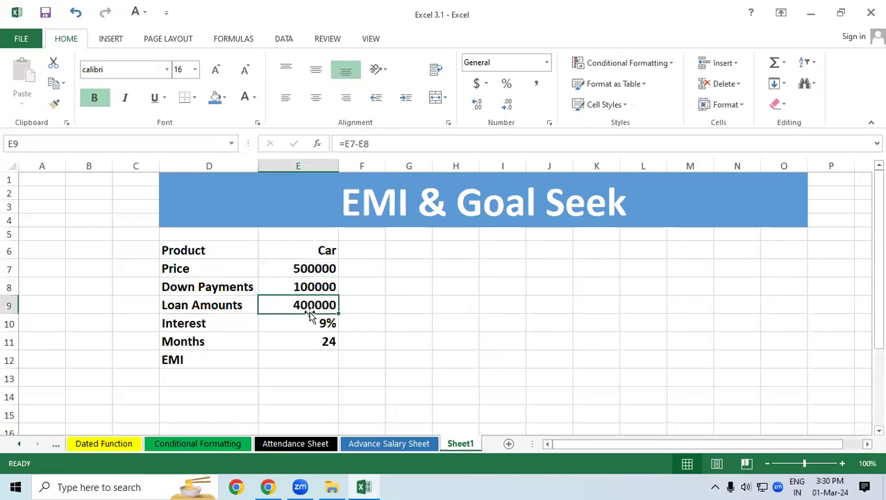
# Apply All Borders to the Car loan table D6:E12, from Product to EMI
pyautogui.click(306, 322)
pyautogui.moveTo(206, 254); pyautogui.dragTo(303, 356)
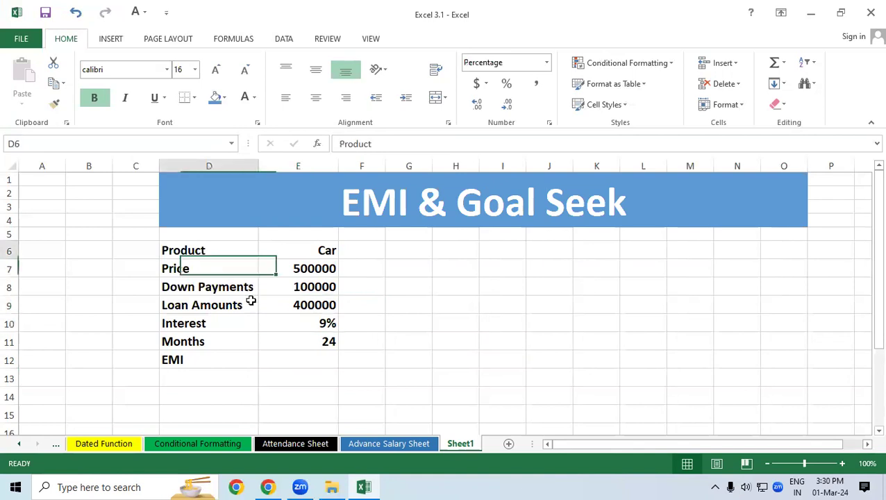
pyautogui.click(194, 97)
pyautogui.click(201, 212)
pyautogui.click(408, 341)
pyautogui.click(302, 341)
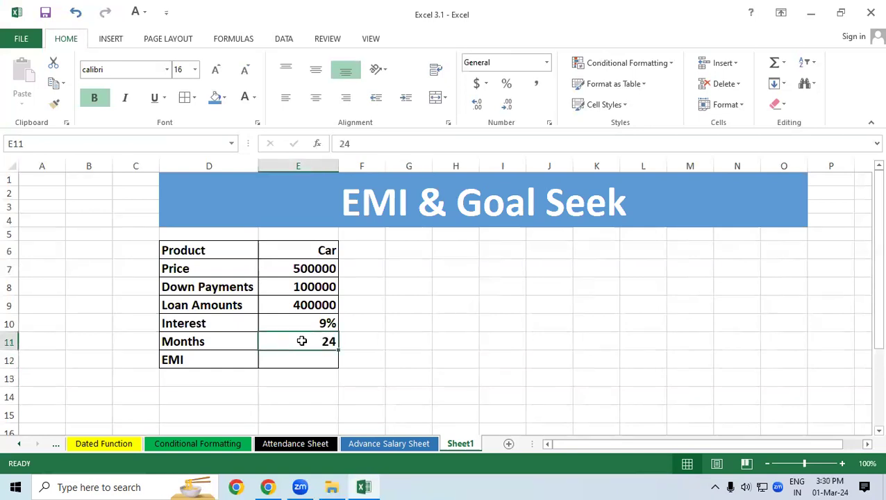
pyautogui.click(304, 365)
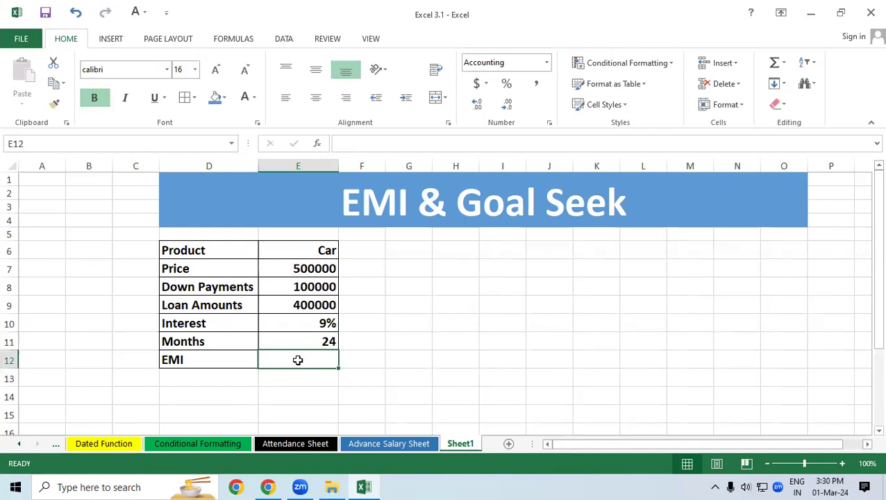
# Build =PMT(E10/12,E11,E9,,1) in E12 from interest rate, months and loan amount
pyautogui.write('=pmt')
pyautogui.press('Tab')
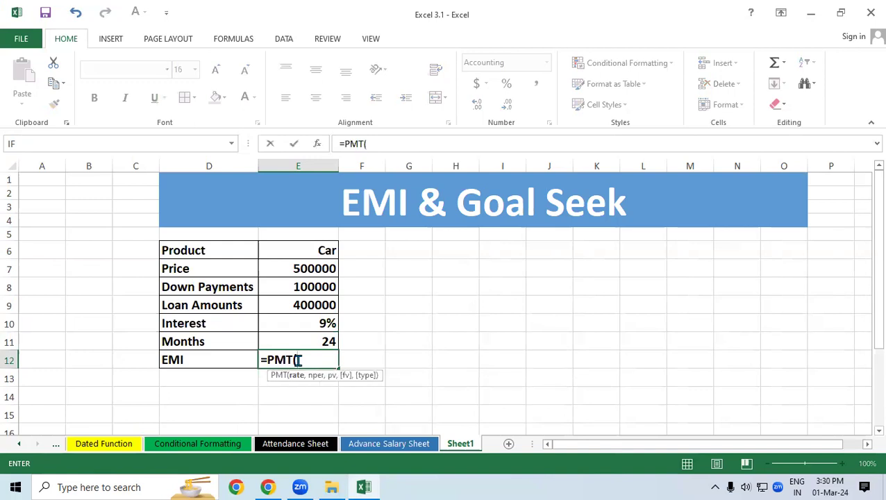
pyautogui.click(305, 318)
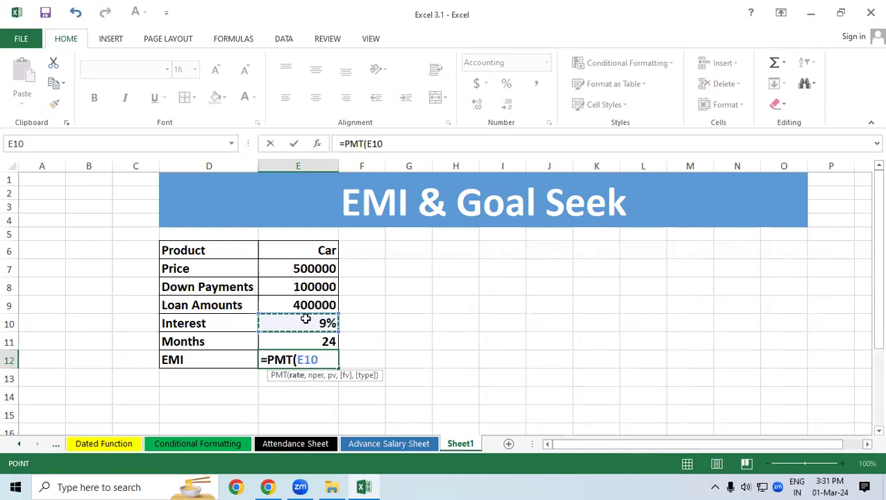
pyautogui.write('/12')
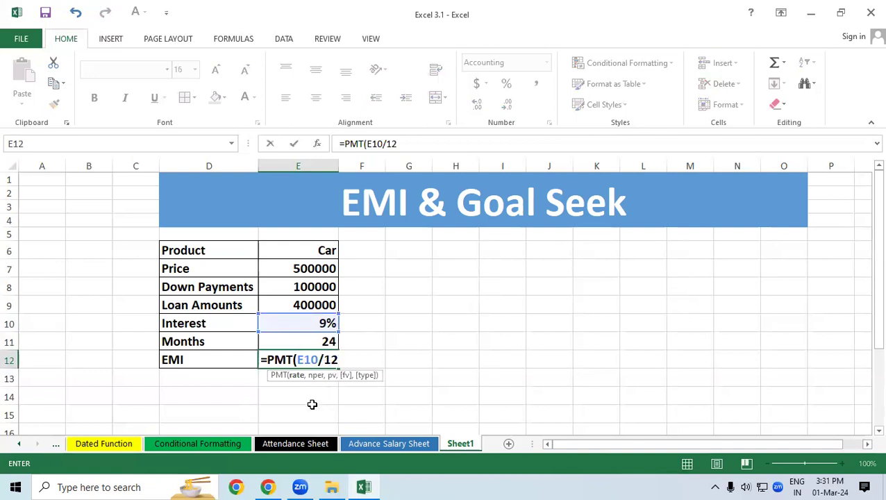
pyautogui.write(',')
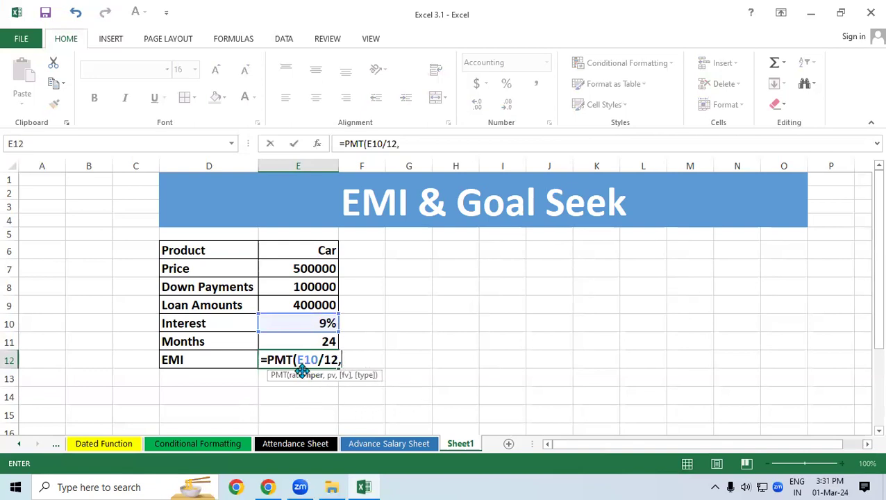
pyautogui.click(309, 340)
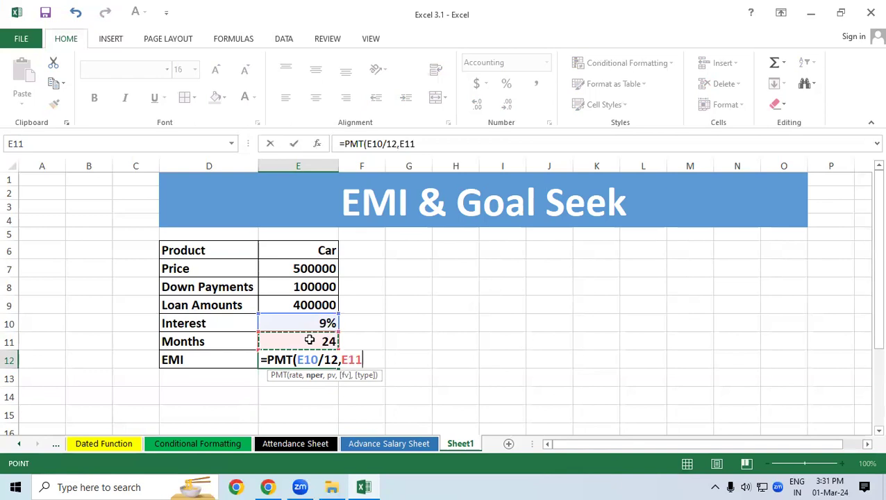
pyautogui.write(',')
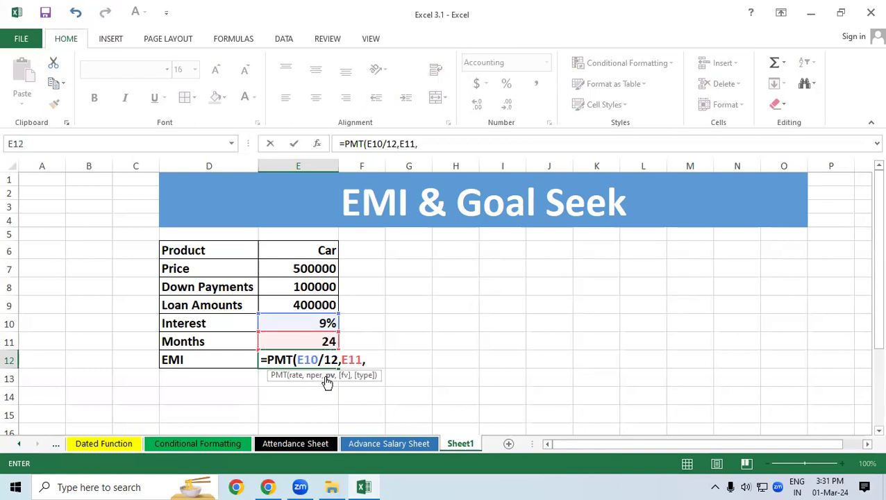
pyautogui.click(298, 305)
pyautogui.write(',')
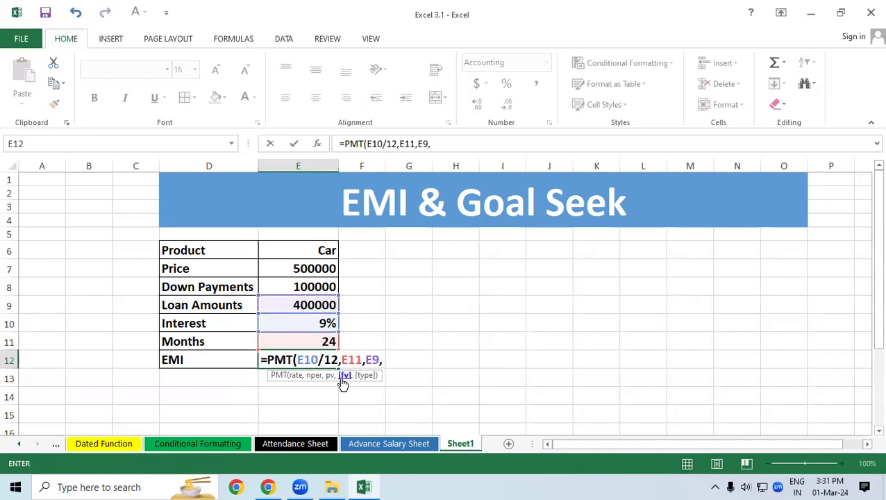
pyautogui.write(',')
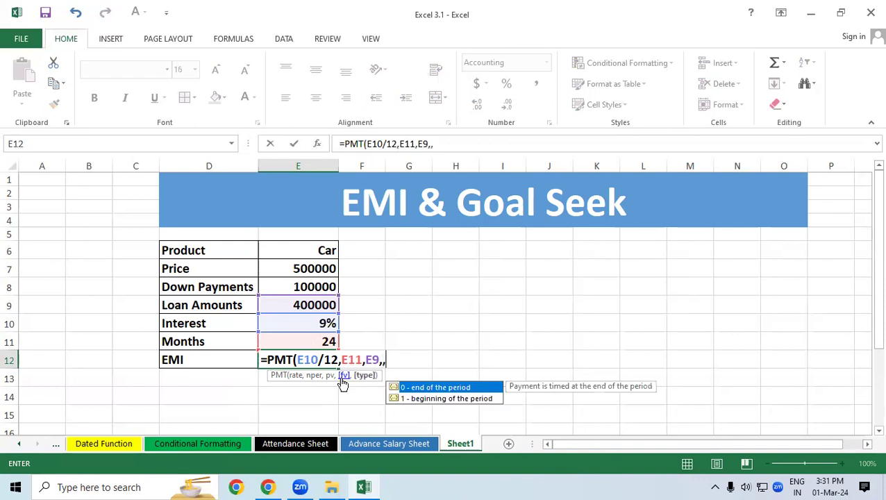
pyautogui.doubleClick(433, 399)
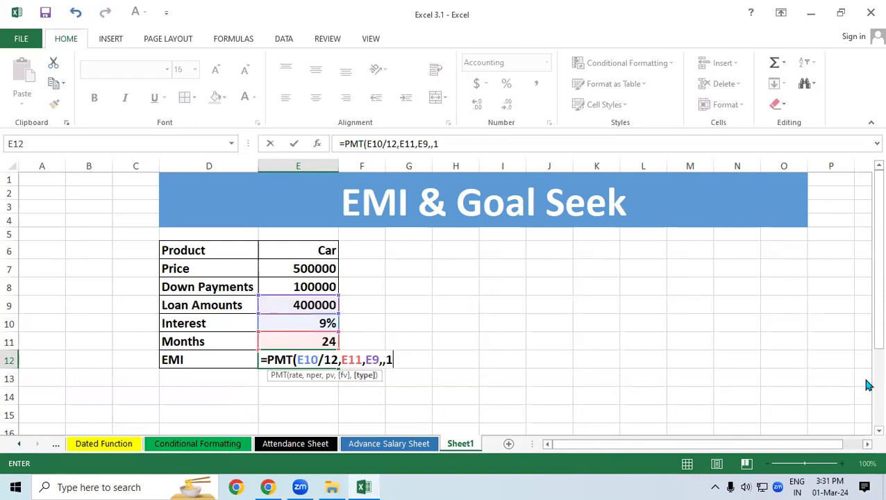
# Commit the EMI formula in E12, then try Comma Style on it and undo
pyautogui.write(')')
pyautogui.press('Return')
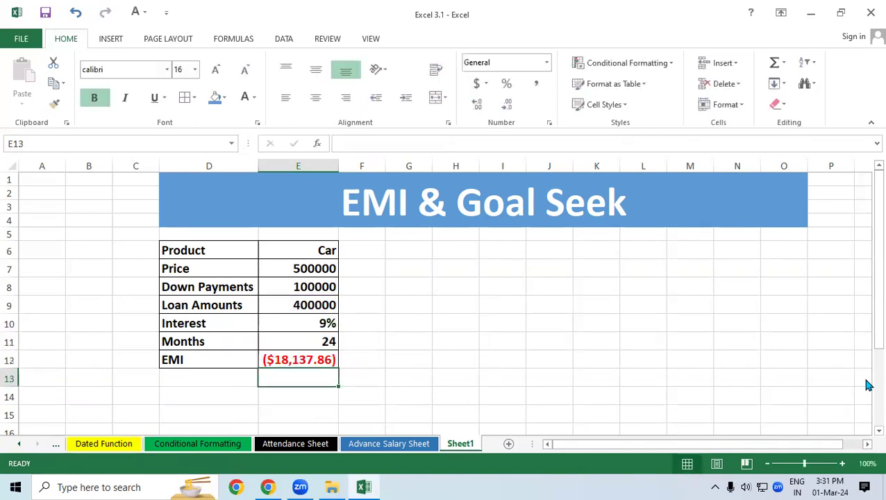
pyautogui.click(281, 358)
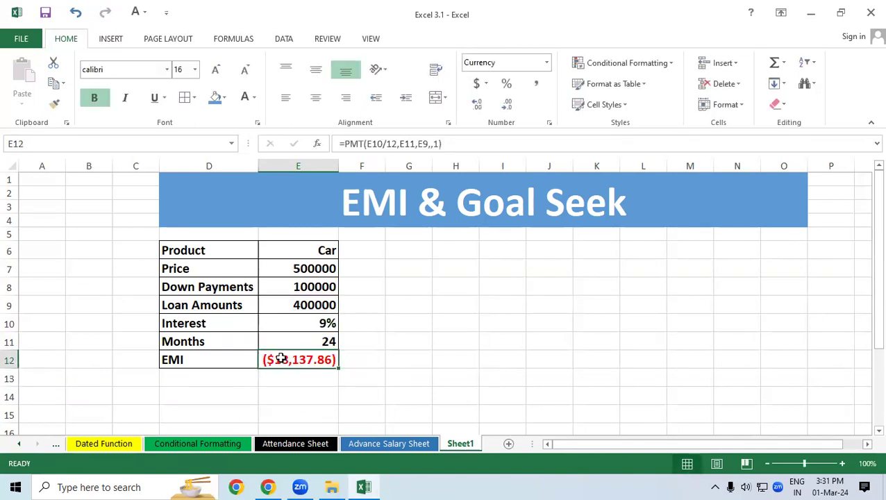
pyautogui.click(535, 86)
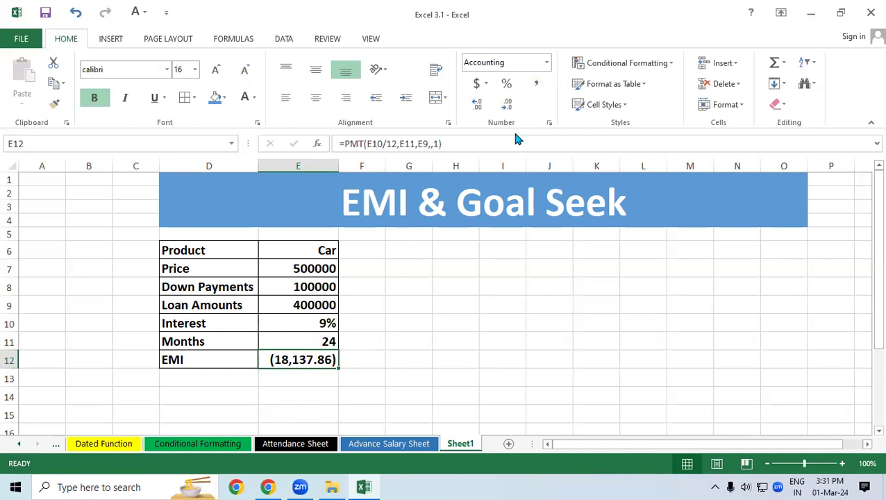
pyautogui.hotkey('ctrl', 'z')
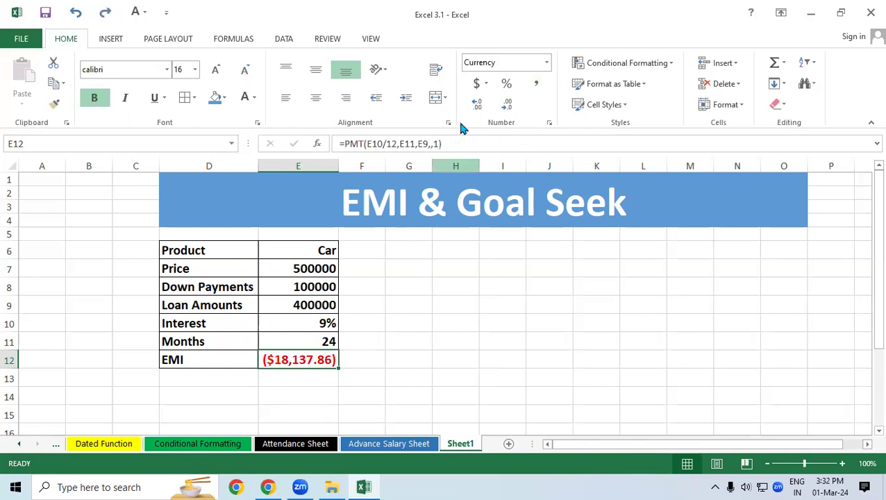
# Open the Accounting Number Format currency symbol choices for E12
pyautogui.click(485, 86)
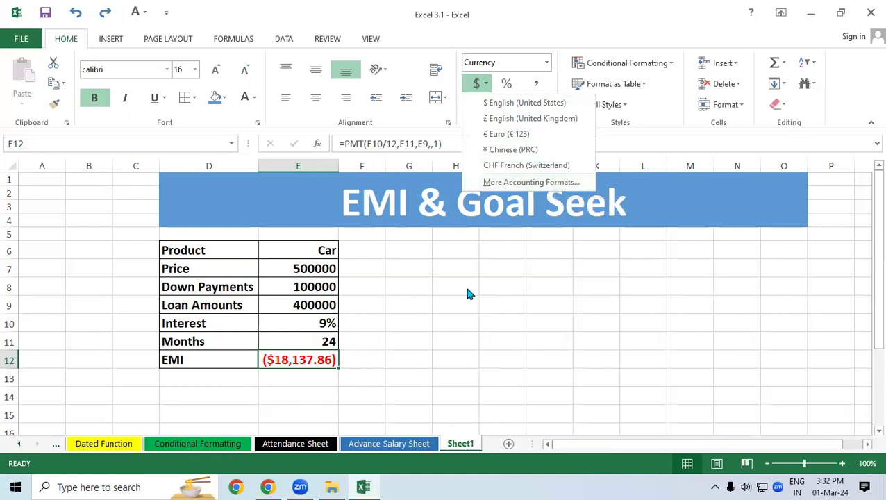
pyautogui.click(417, 350)
pyautogui.click(302, 395)
pyautogui.click(302, 366)
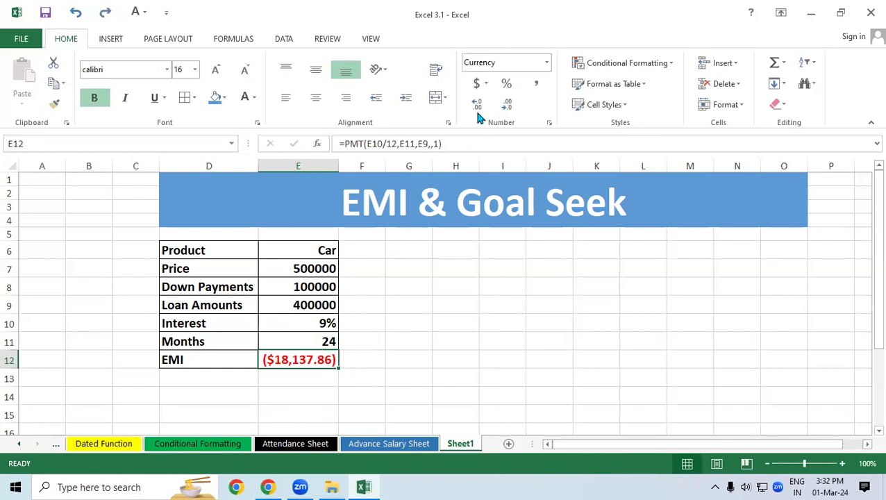
pyautogui.click(486, 84)
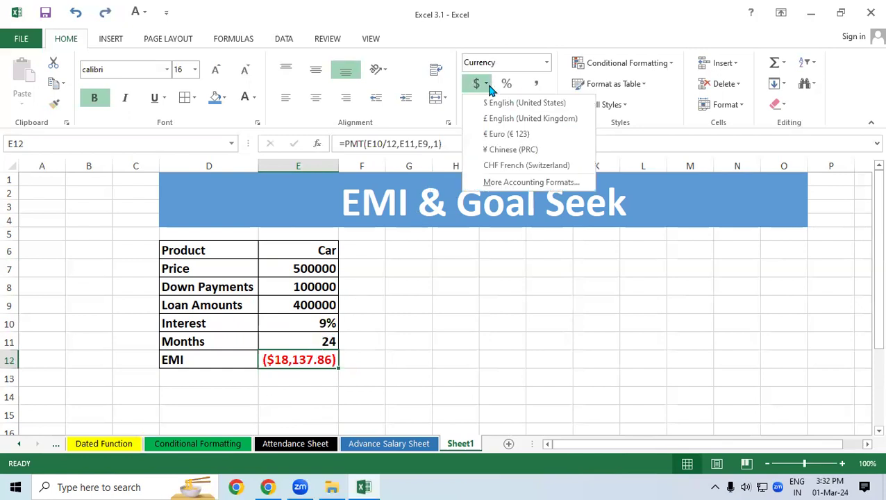
# Format E12 as Accounting with the ₹ Hindi symbol via More Accounting Formats
pyautogui.click(499, 182)
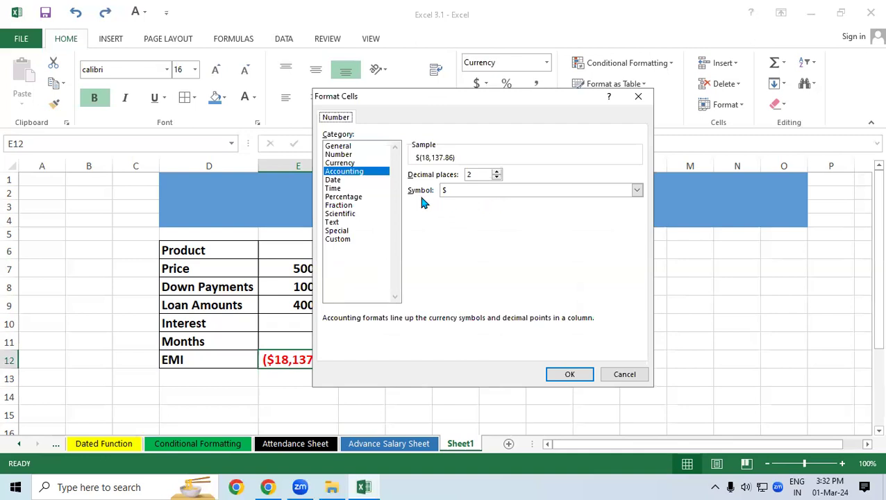
pyautogui.click(637, 190)
pyautogui.click(637, 243)
pyautogui.click(637, 243)
pyautogui.click(637, 242)
pyautogui.click(637, 243)
pyautogui.click(637, 243)
pyautogui.click(637, 243)
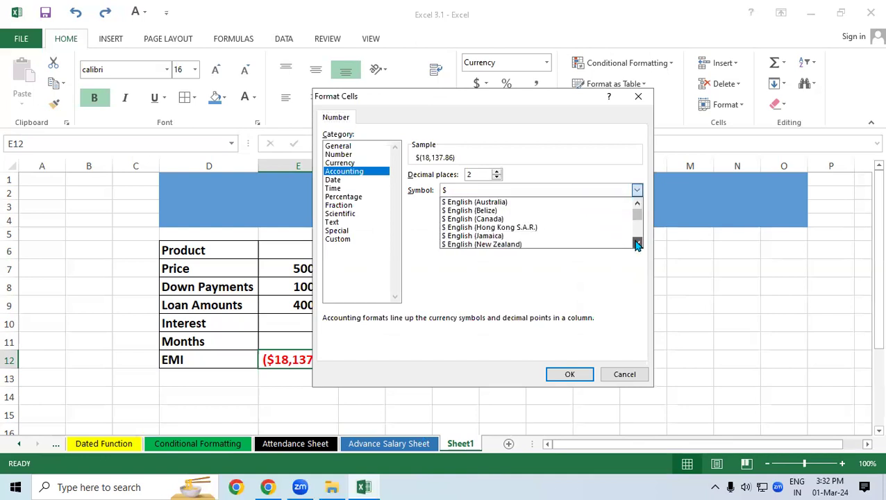
pyautogui.click(637, 242)
pyautogui.click(637, 243)
pyautogui.click(637, 243)
pyautogui.click(637, 243)
pyautogui.click(637, 243)
pyautogui.click(637, 243)
pyautogui.click(637, 243)
pyautogui.click(637, 243)
pyautogui.click(637, 243)
pyautogui.click(637, 242)
pyautogui.click(637, 243)
pyautogui.click(637, 243)
pyautogui.click(637, 243)
pyautogui.click(637, 243)
pyautogui.click(637, 242)
pyautogui.click(637, 243)
pyautogui.click(637, 243)
pyautogui.click(638, 242)
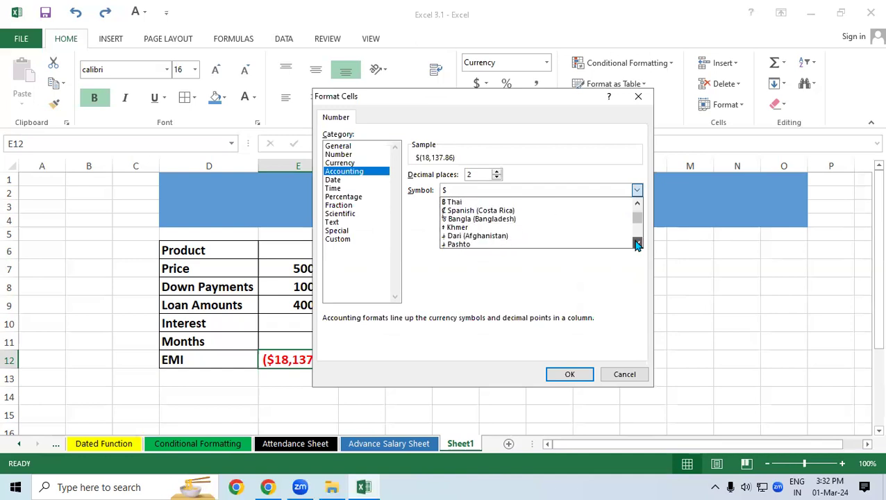
pyautogui.click(637, 243)
pyautogui.click(637, 243)
pyautogui.click(637, 243)
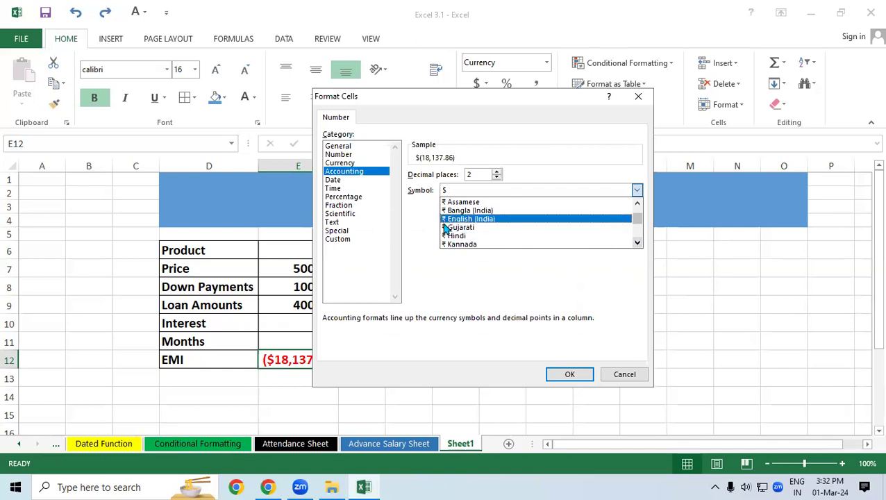
pyautogui.click(470, 237)
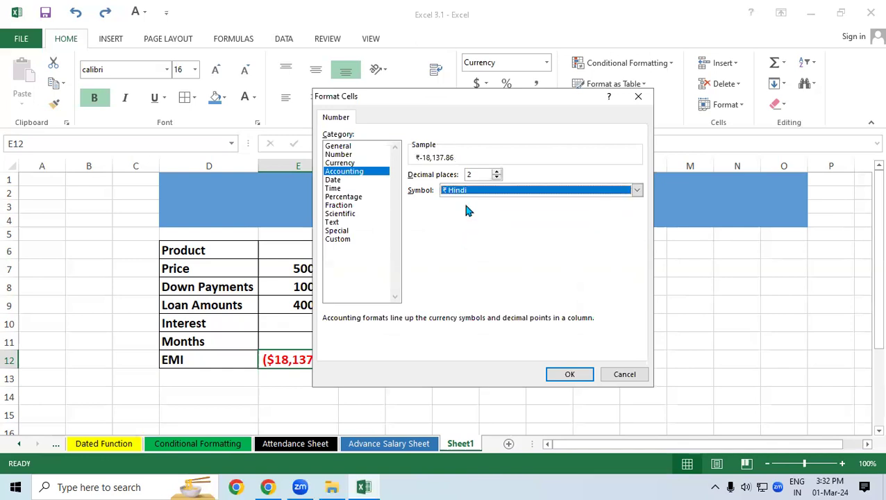
pyautogui.click(573, 376)
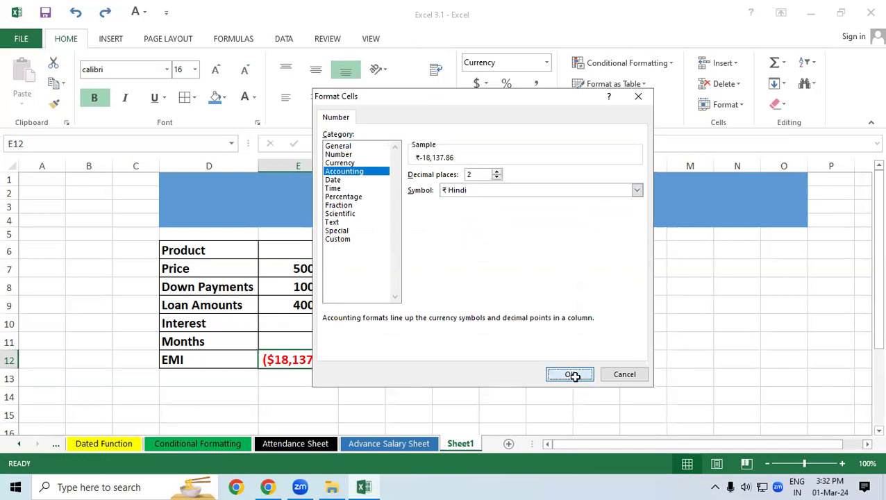
pyautogui.click(418, 375)
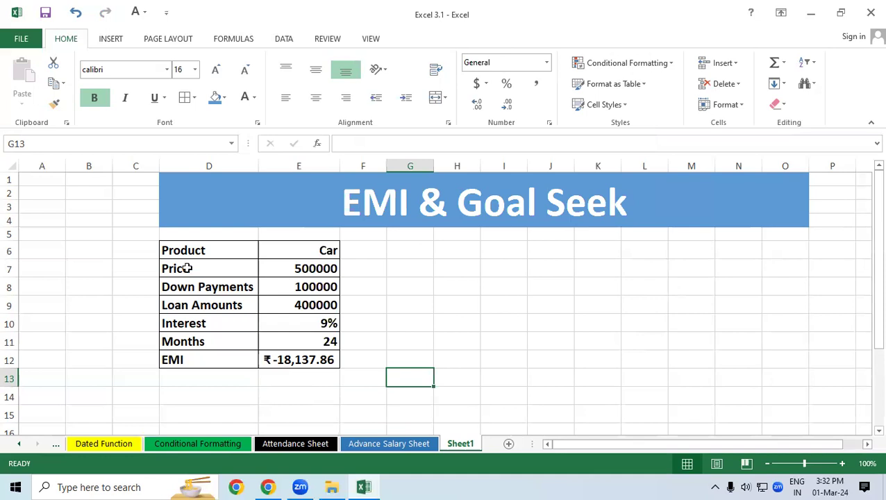
# Copy the Car loan table into I6 and autofit columns I and J
pyautogui.moveTo(186, 248); pyautogui.dragTo(304, 352)
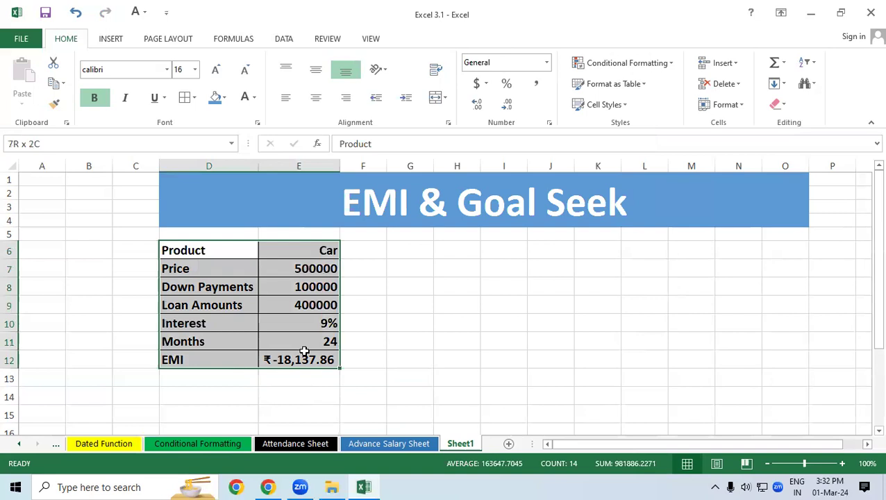
pyautogui.click(312, 390)
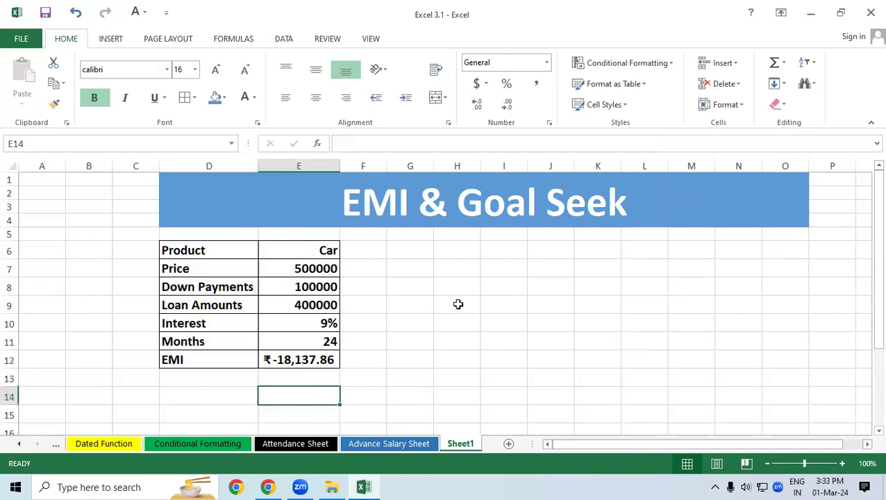
pyautogui.moveTo(207, 248); pyautogui.dragTo(326, 358)
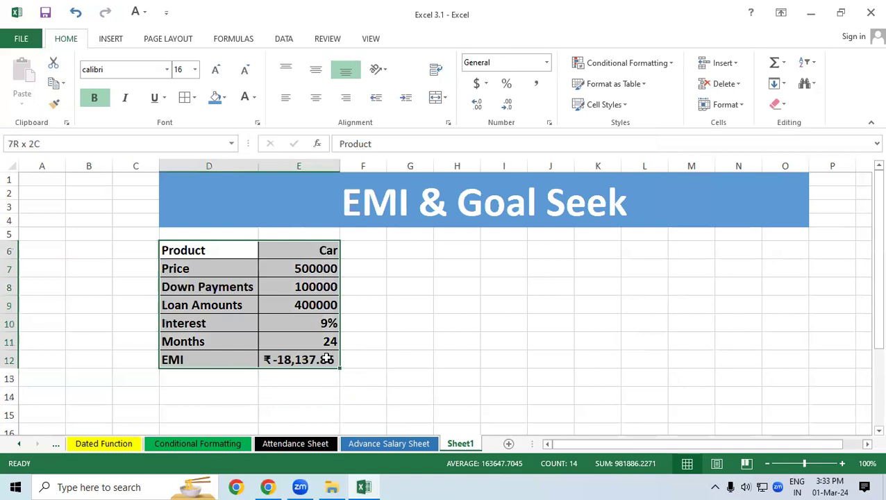
pyautogui.hotkey('ctrl', 'c')
pyautogui.click(519, 248)
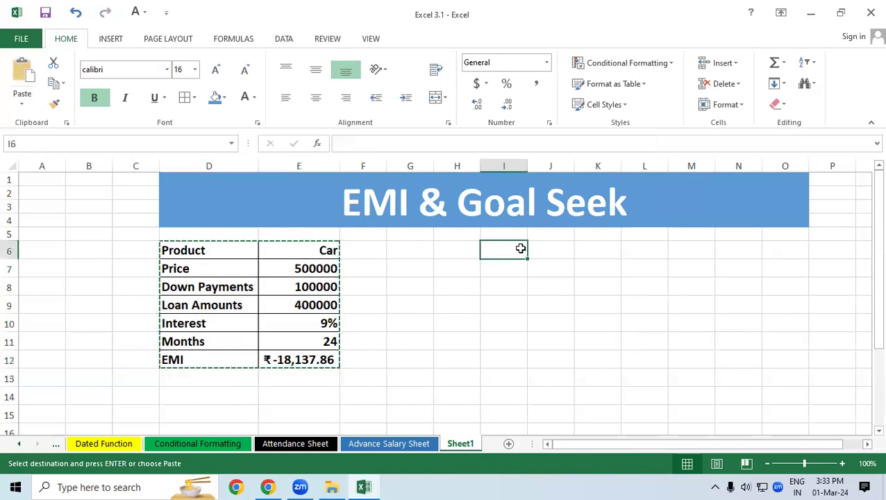
pyautogui.hotkey('ctrl', 'v')
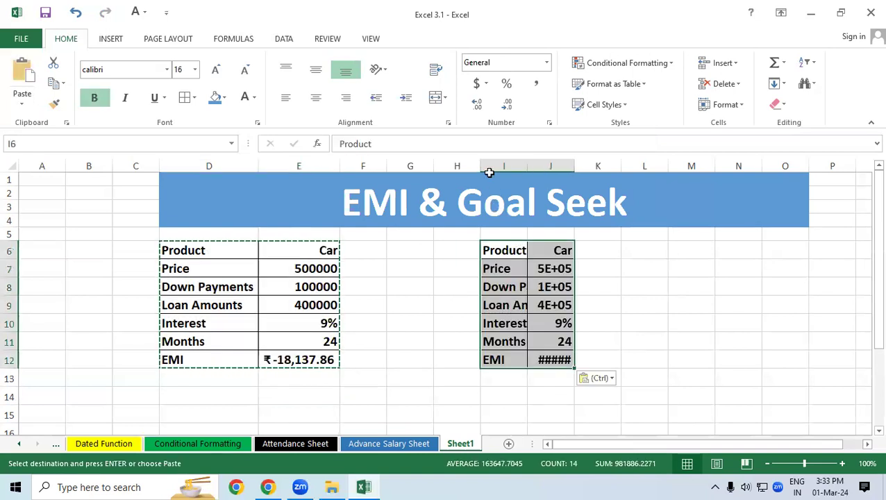
pyautogui.moveTo(494, 167); pyautogui.dragTo(568, 167)
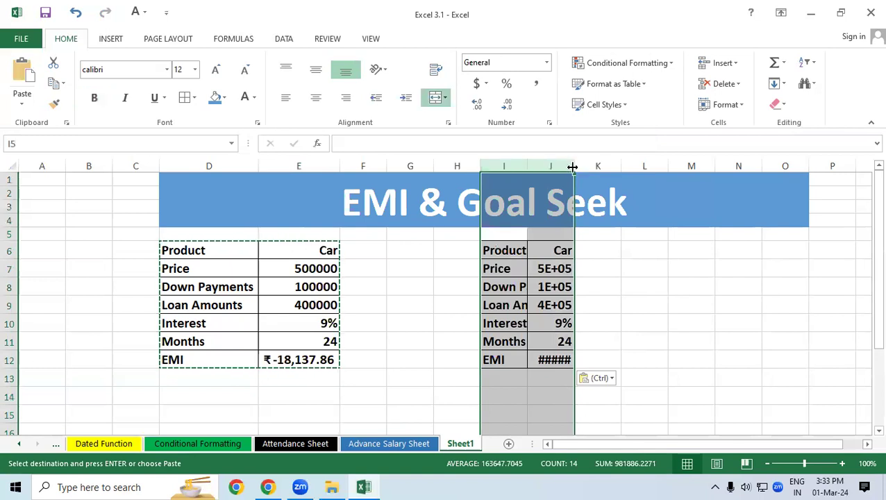
pyautogui.doubleClick(572, 167)
pyautogui.click(693, 399)
# Clear All from J12 and paint I12's bold formatting onto it
pyautogui.click(644, 356)
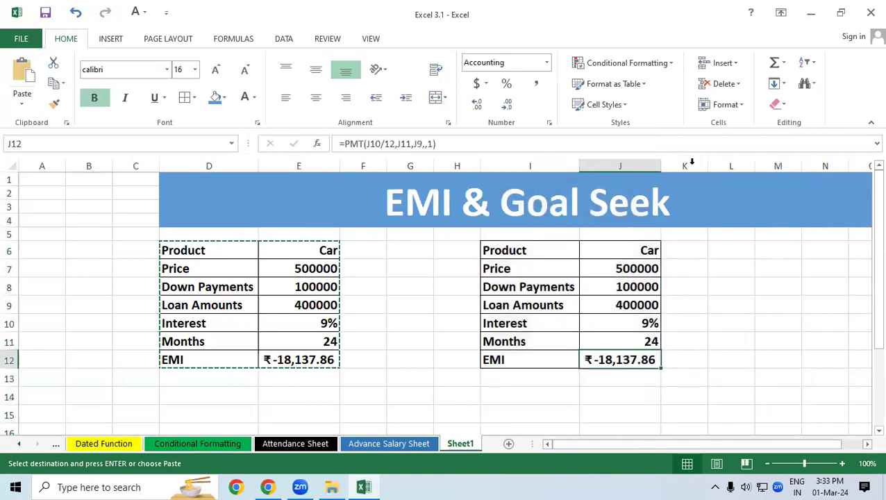
pyautogui.click(778, 105)
pyautogui.click(780, 121)
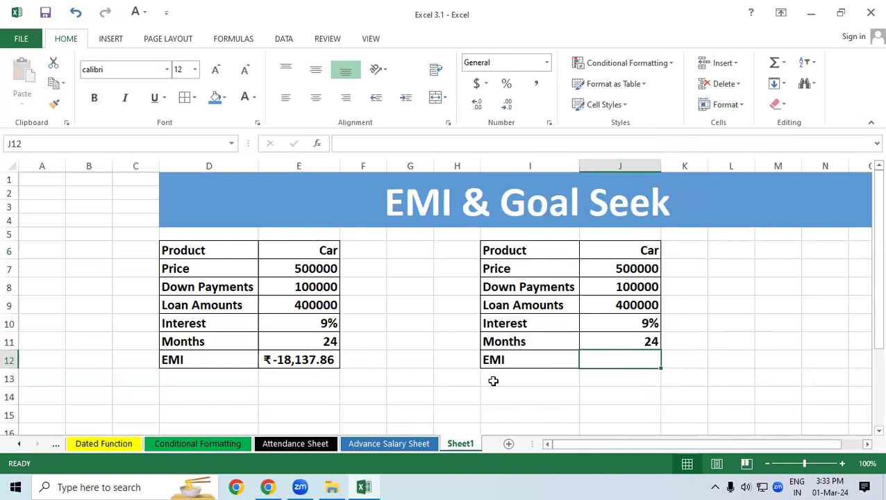
pyautogui.click(486, 358)
pyautogui.click(54, 104)
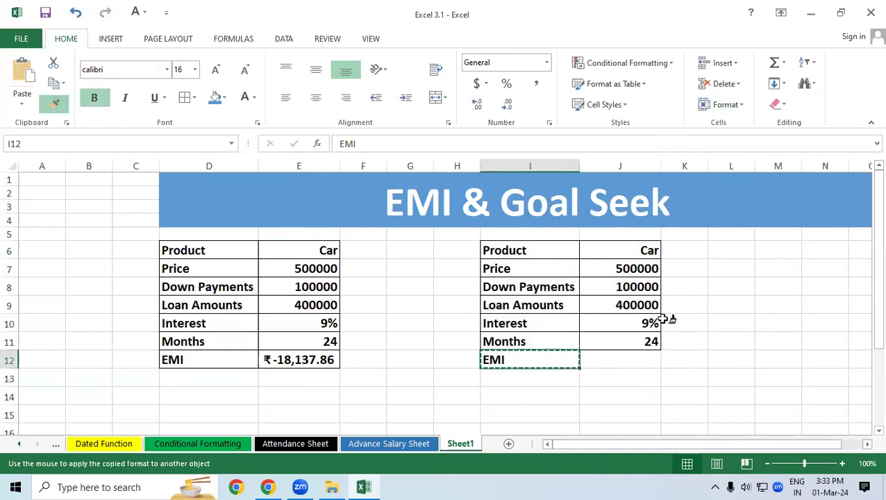
pyautogui.click(635, 358)
pyautogui.click(712, 352)
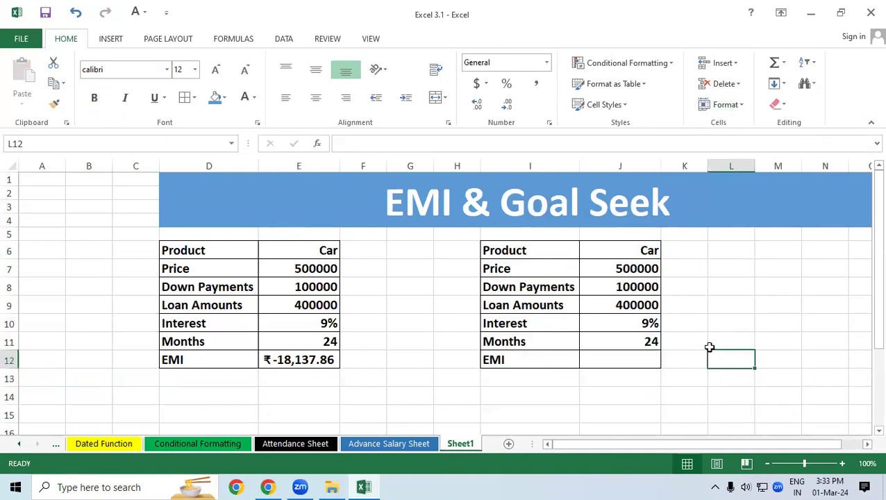
# Enter product 'i phone', price 100000 and down payment 20000 in J6:J8
pyautogui.click(633, 248)
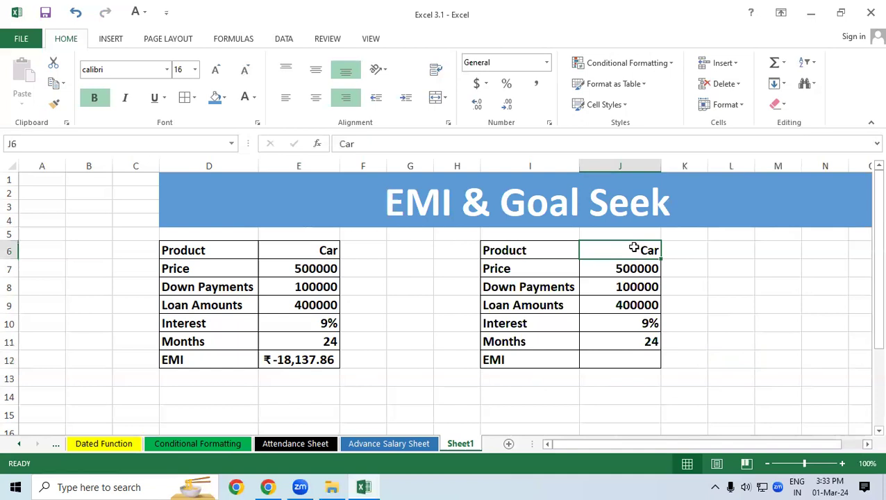
pyautogui.write('i phone')
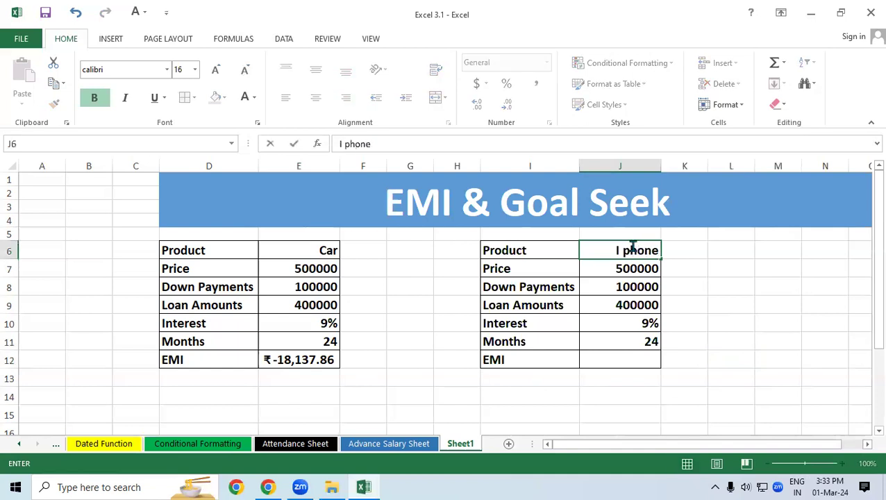
pyautogui.press('Return')
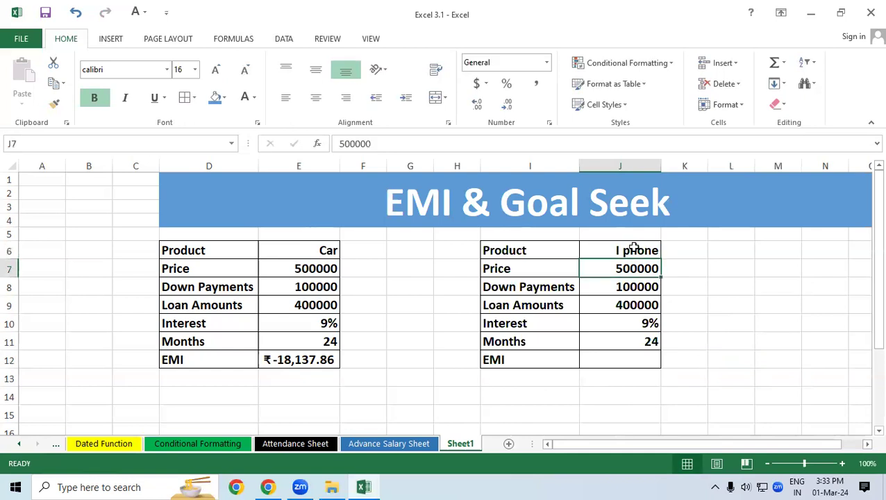
pyautogui.write('100000')
pyautogui.press('Return')
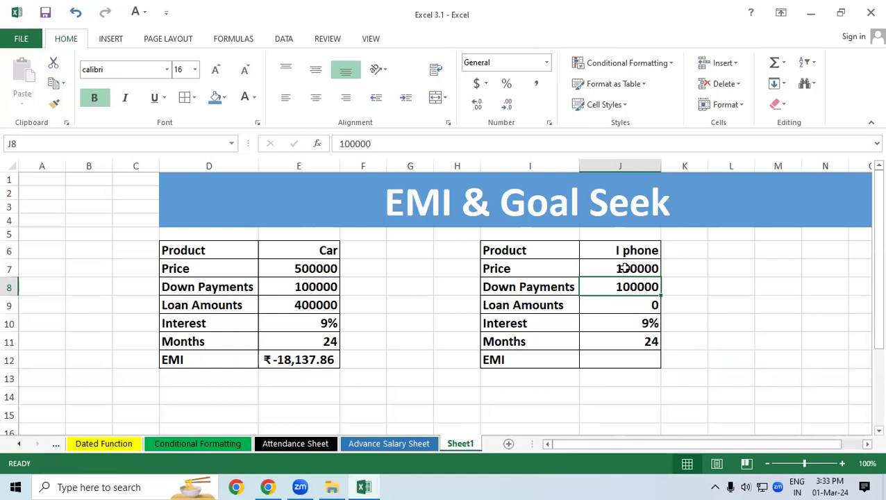
pyautogui.write('20000')
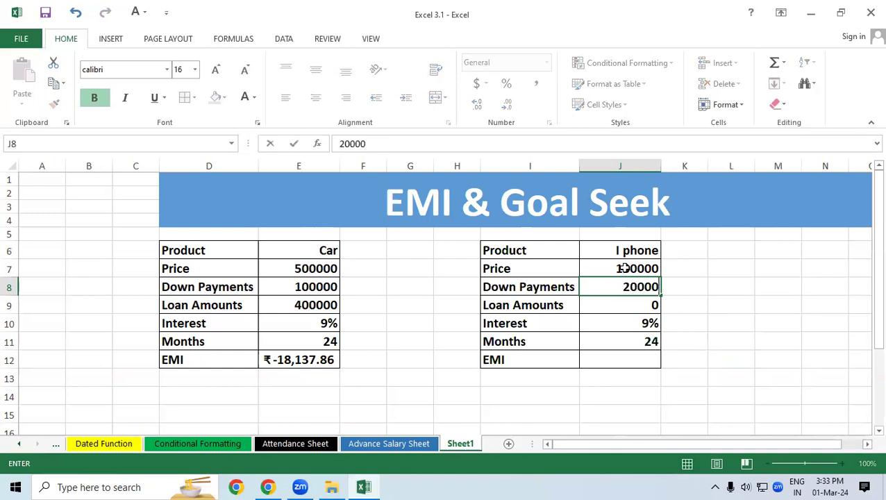
pyautogui.press('Return')
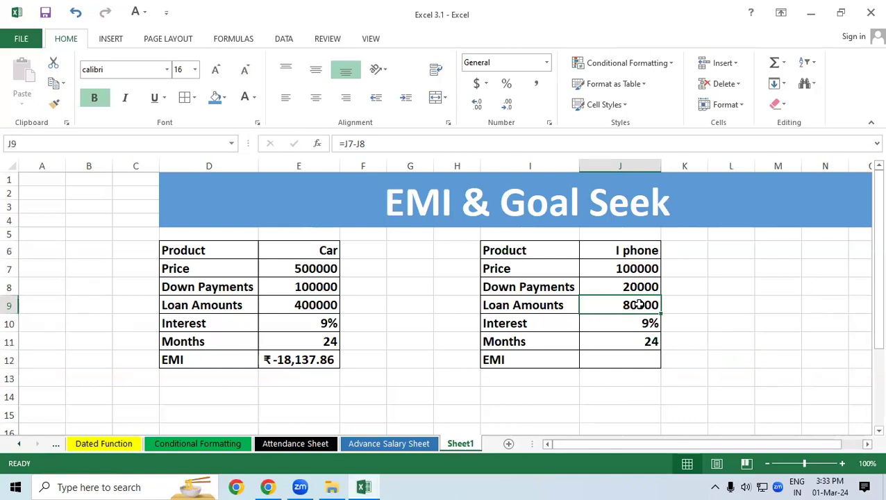
# Re-enter the loan amount formula =J7-J8 in J9, giving 80000
pyautogui.doubleClick(637, 305)
pyautogui.press('BackSpace')
pyautogui.press('BackSpace')
pyautogui.press('BackSpace')
pyautogui.click(630, 270)
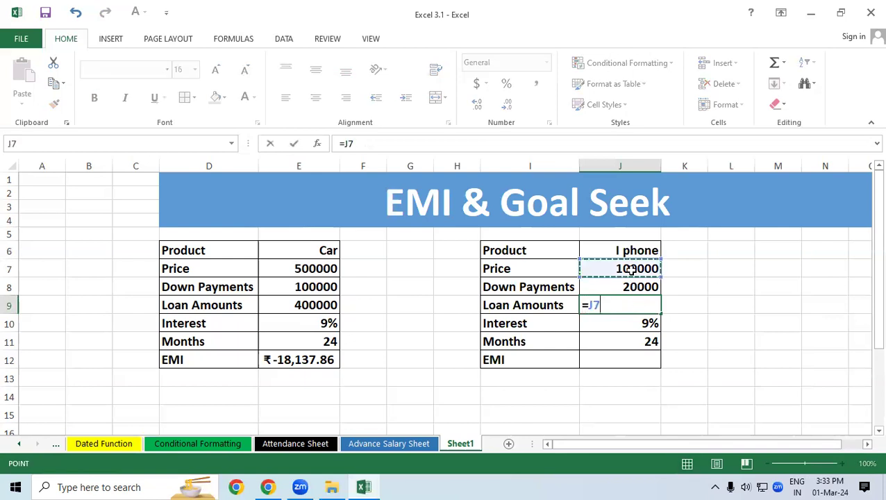
pyautogui.write('-')
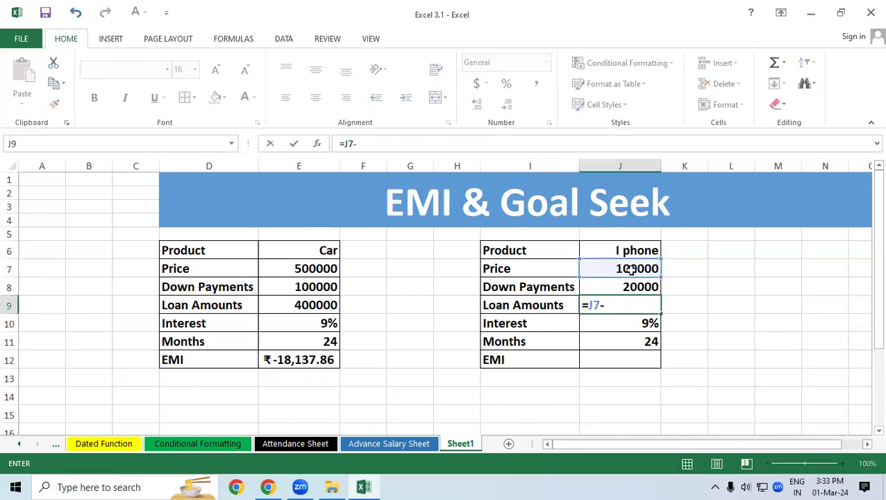
pyautogui.click(623, 284)
pyautogui.press('Return')
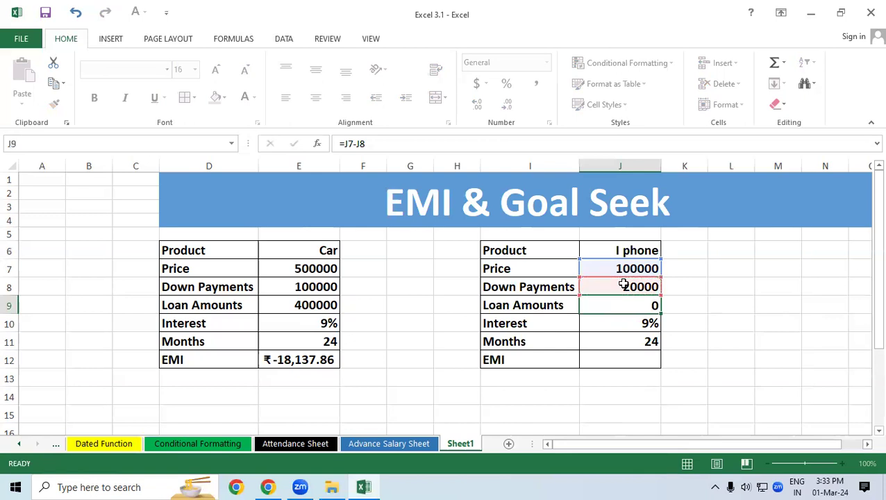
# Change the interest rate in J10 to 7% and months in J11 to 30
pyautogui.moveTo(515, 303); pyautogui.dragTo(634, 304)
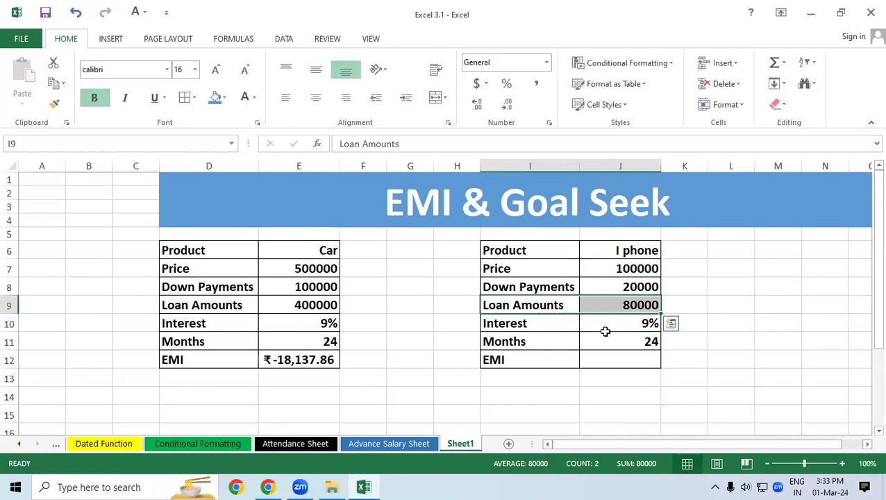
pyautogui.moveTo(518, 323); pyautogui.dragTo(627, 323)
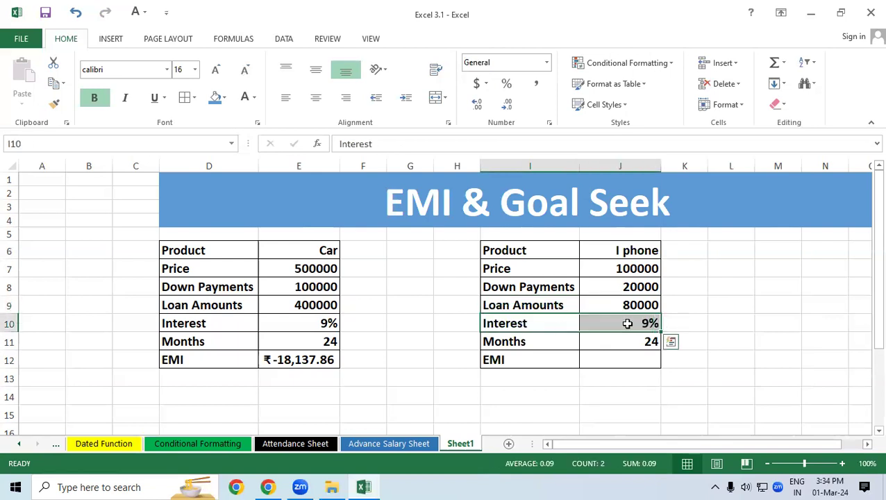
pyautogui.click(625, 324)
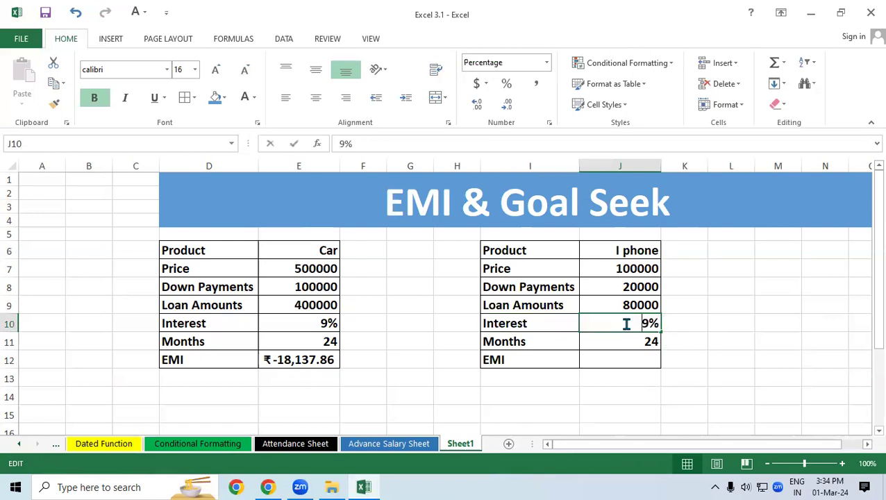
pyautogui.doubleClick(645, 323)
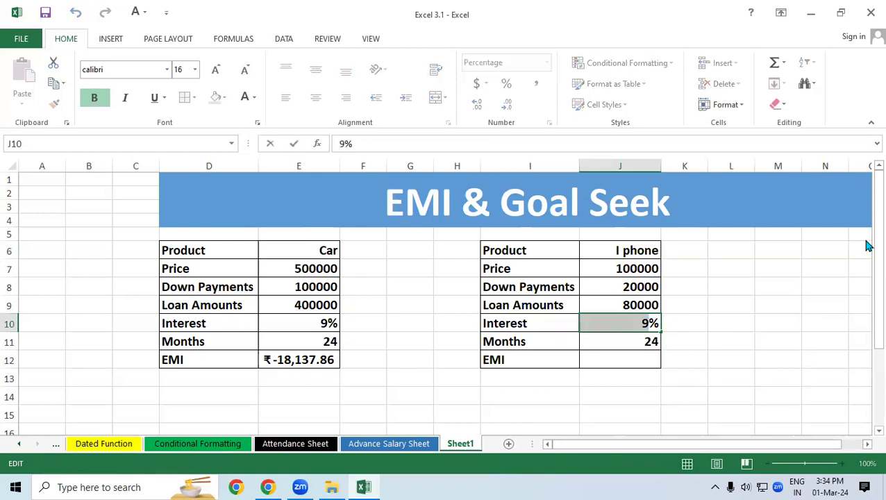
pyautogui.write('7')
pyautogui.press('Return')
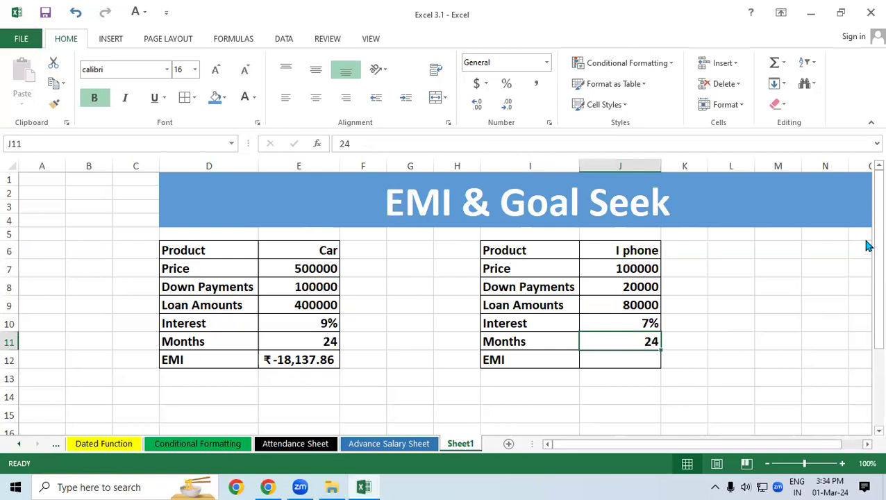
pyautogui.click(694, 380)
pyautogui.click(654, 341)
pyautogui.write('30')
pyautogui.press('Return')
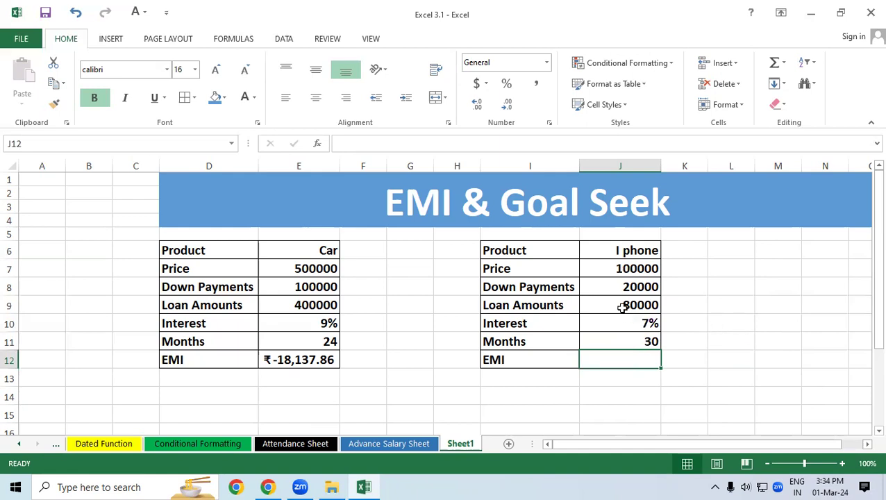
# Set J11 to 18 months and enter =PMT(J10/12,J11,J9,,0) in J12
pyautogui.click(623, 341)
pyautogui.write('18')
pyautogui.press('Return')
pyautogui.write('=p')
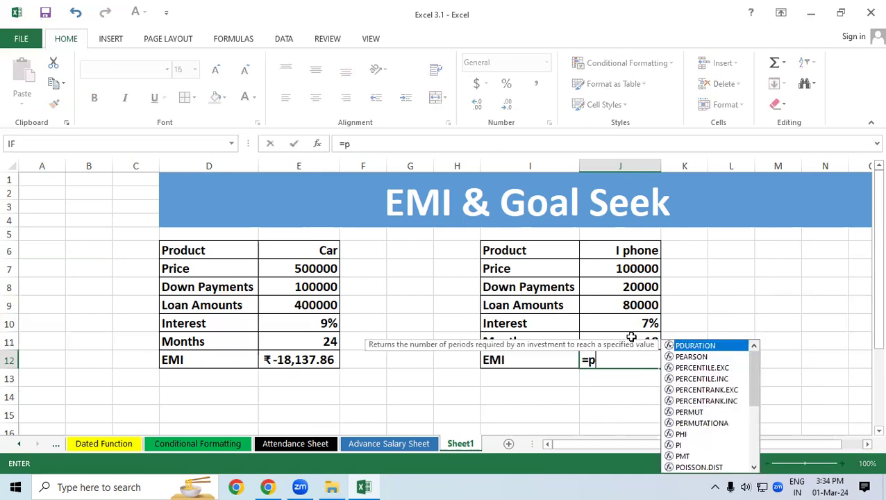
pyautogui.write('mt')
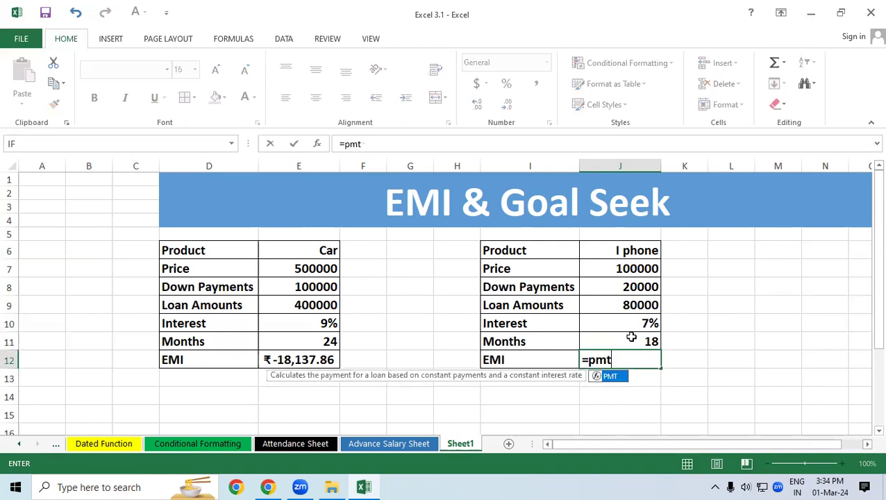
pyautogui.press('Tab')
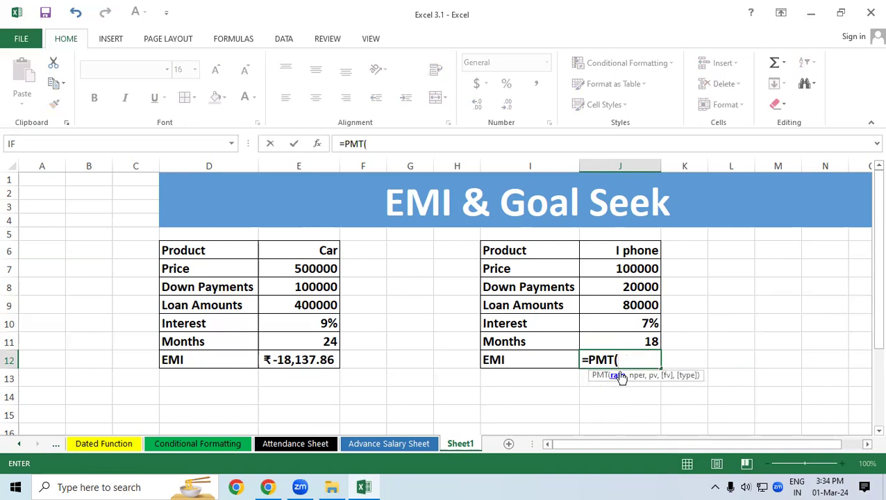
pyautogui.click(635, 330)
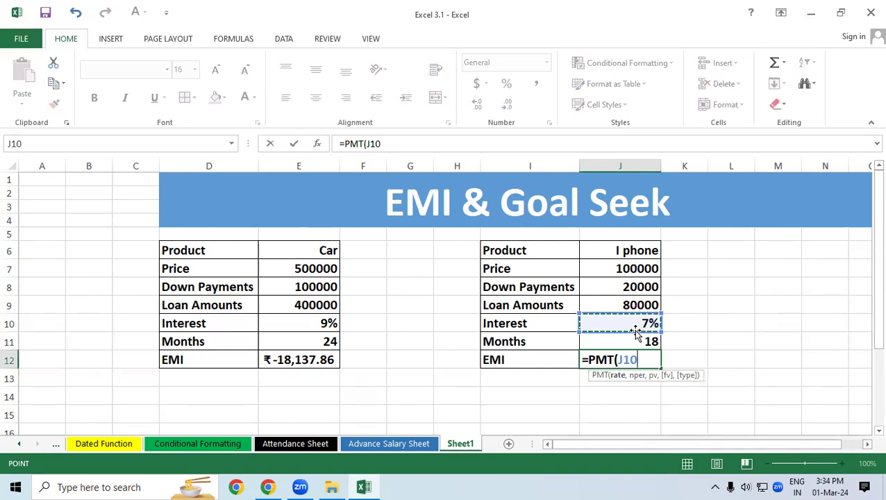
pyautogui.write('/12')
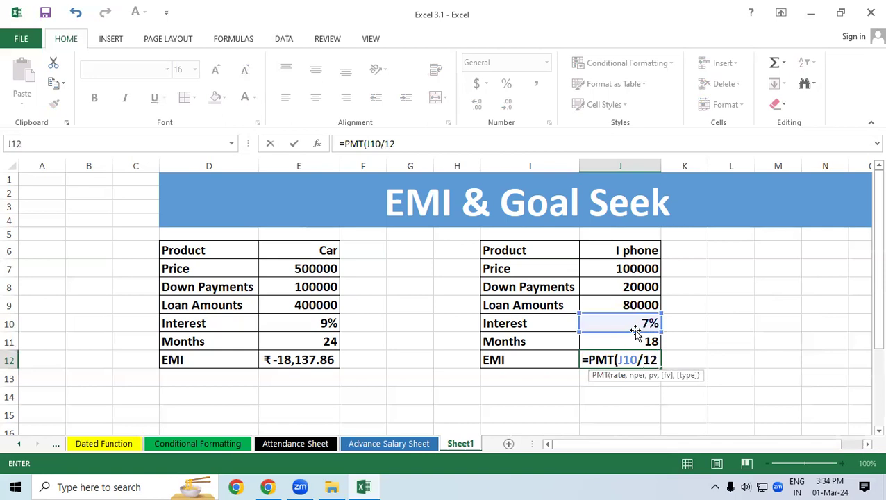
pyautogui.write(',')
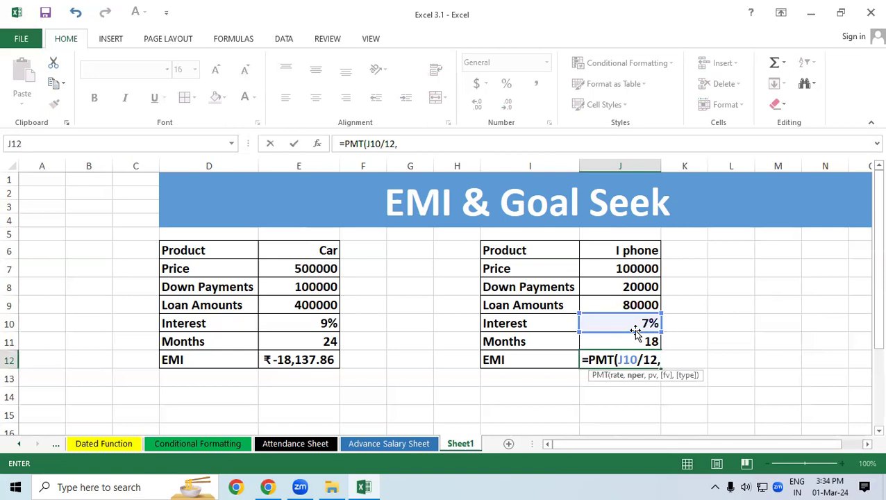
pyautogui.click(634, 338)
pyautogui.write(',')
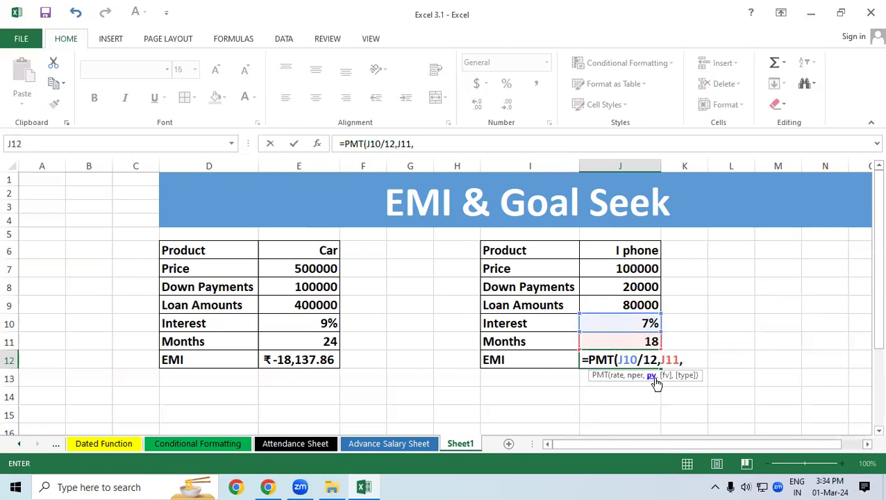
pyautogui.click(634, 304)
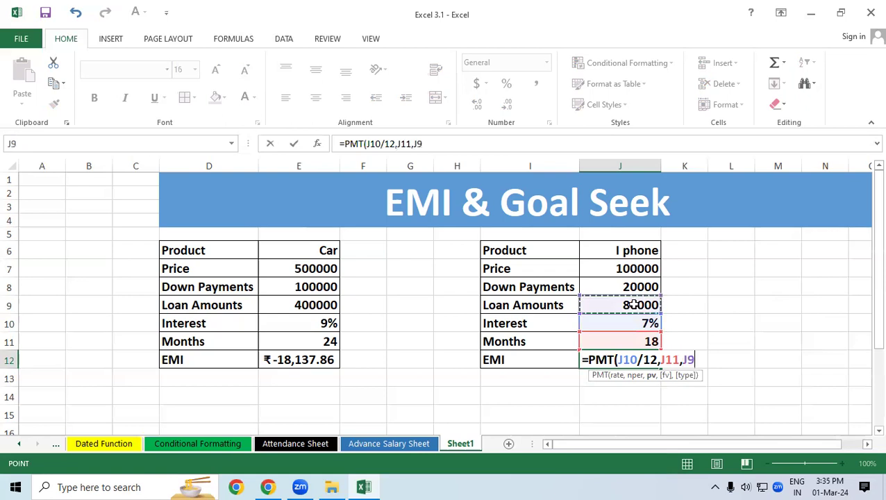
pyautogui.write(',J9')
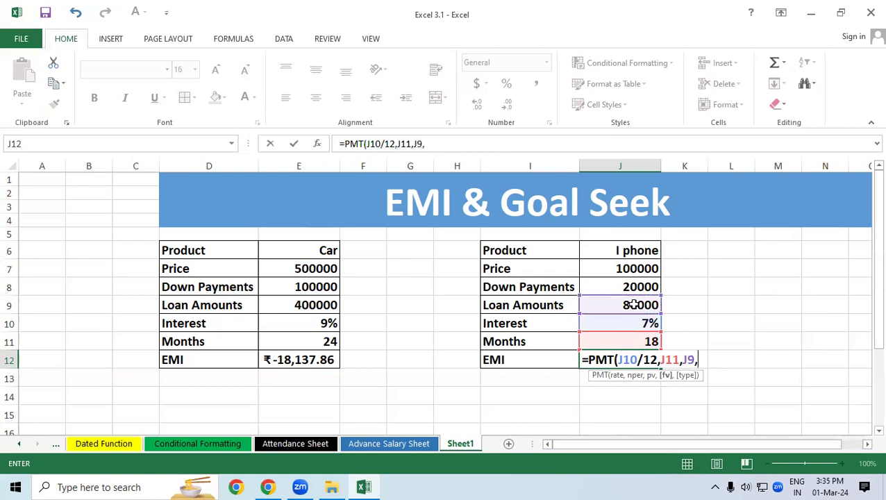
pyautogui.write(',,')
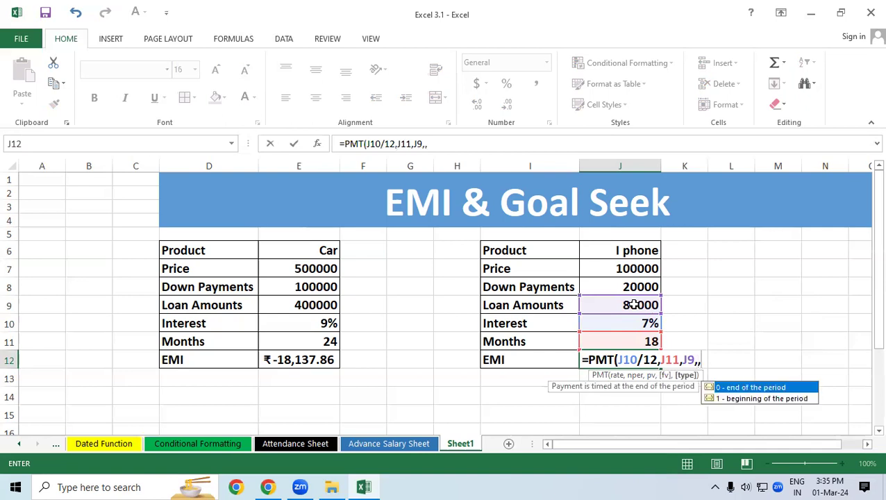
pyautogui.write('0')
pyautogui.write(')')
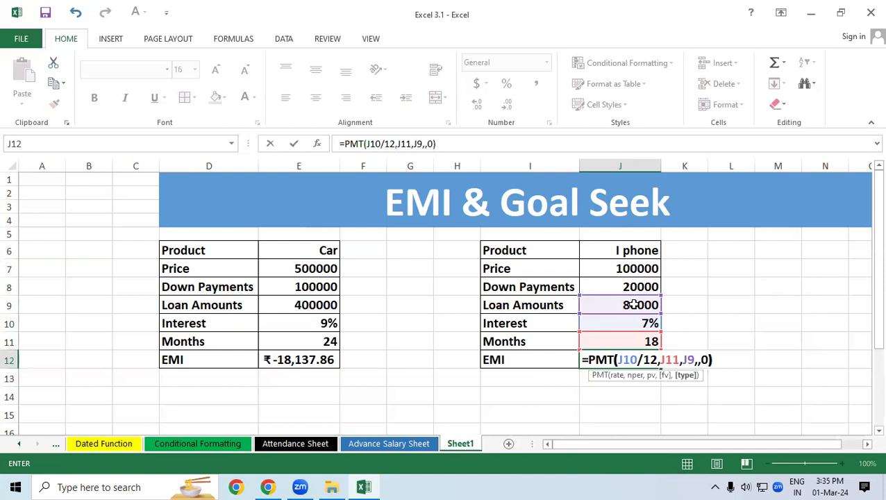
pyautogui.press('Return')
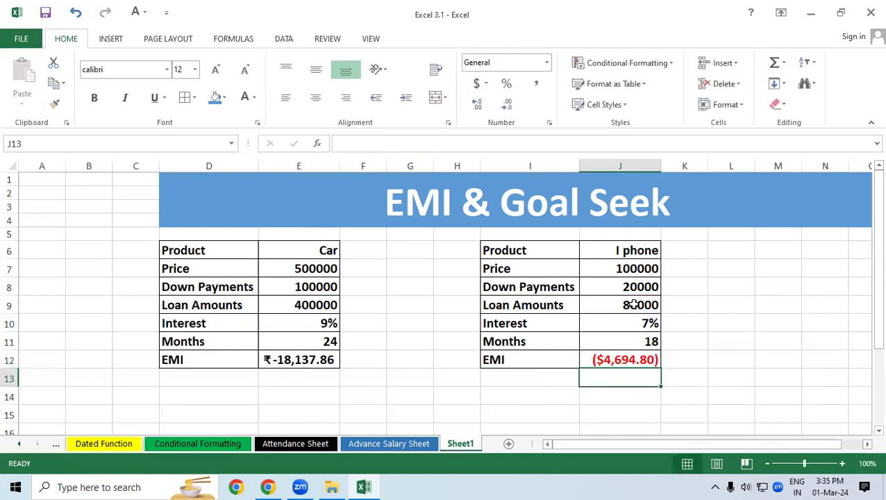
# Change the PMT type argument in J12 from 0 to 1, giving ($4,667.57)
pyautogui.doubleClick(632, 359)
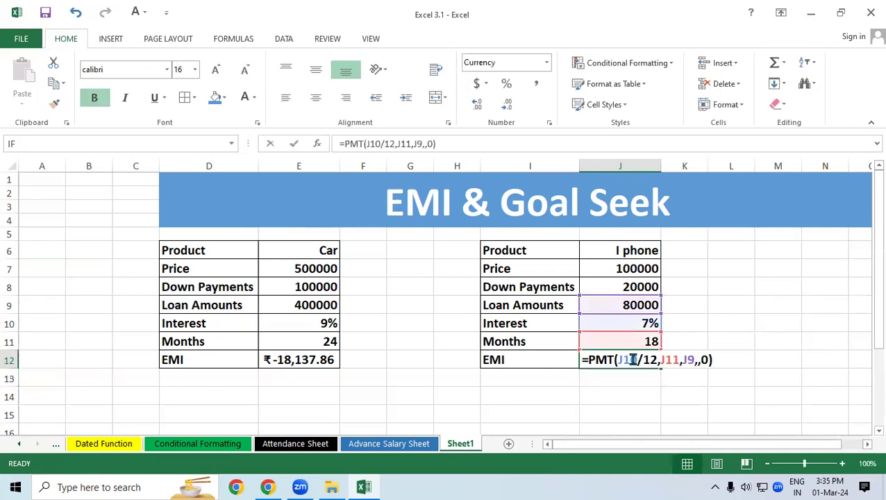
pyautogui.doubleClick(702, 360)
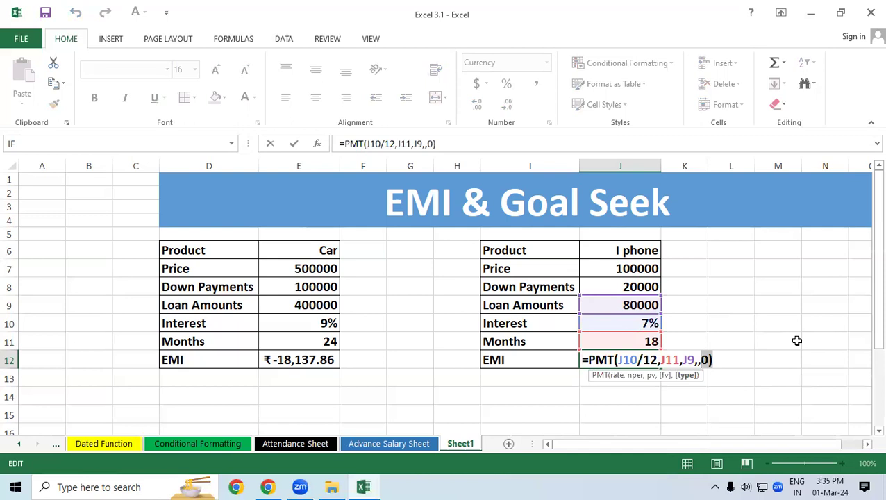
pyautogui.write('1')
pyautogui.press('Return')
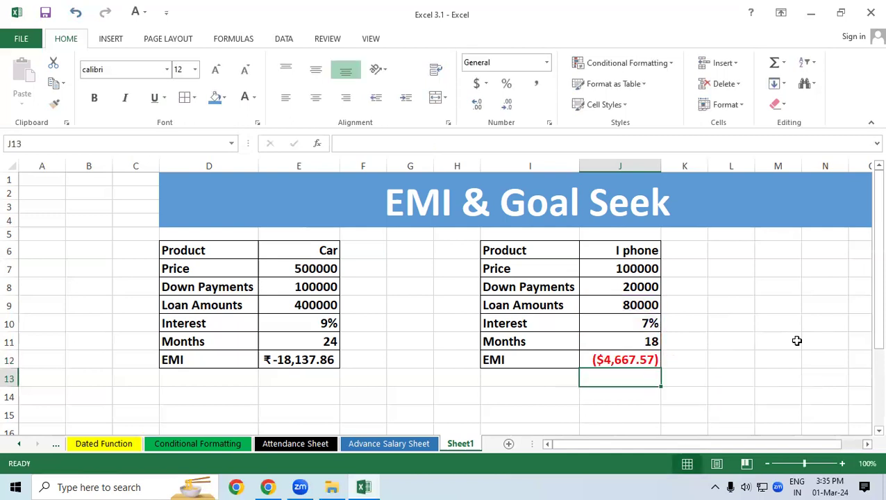
pyautogui.click(645, 358)
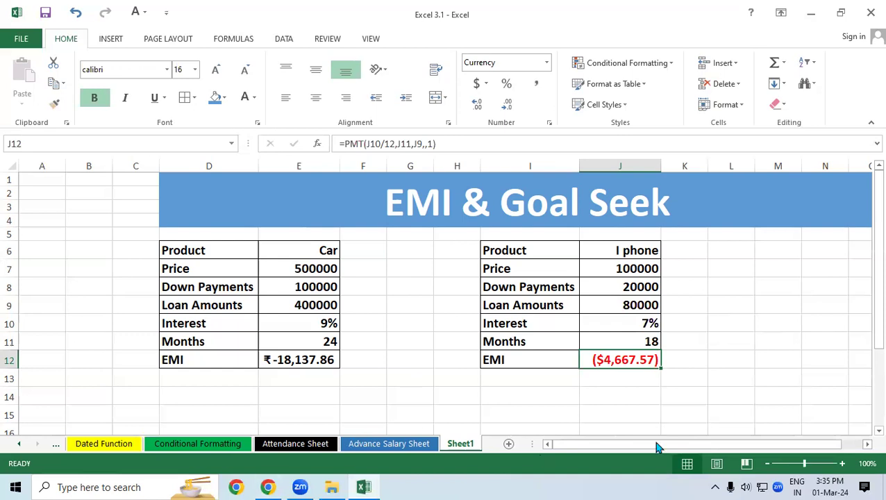
pyautogui.moveTo(373, 281); pyautogui.dragTo(387, 309)
pyautogui.moveTo(417, 264)
pyautogui.mouseDown()
pyautogui.moveTo(435, 244)
pyautogui.moveTo(480, 235)
pyautogui.moveTo(514, 201)
pyautogui.moveTo(538, 229)
pyautogui.mouseUp()
pyautogui.moveTo(469, 281); pyautogui.dragTo(555, 221)
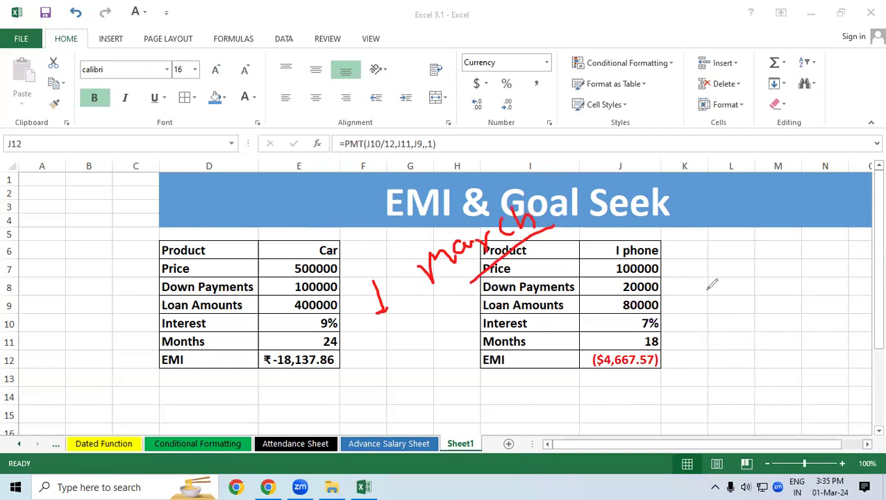
pyautogui.moveTo(719, 251); pyautogui.dragTo(733, 291)
pyautogui.moveTo(753, 236)
pyautogui.mouseDown()
pyautogui.moveTo(778, 284)
pyautogui.moveTo(788, 275)
pyautogui.mouseUp()
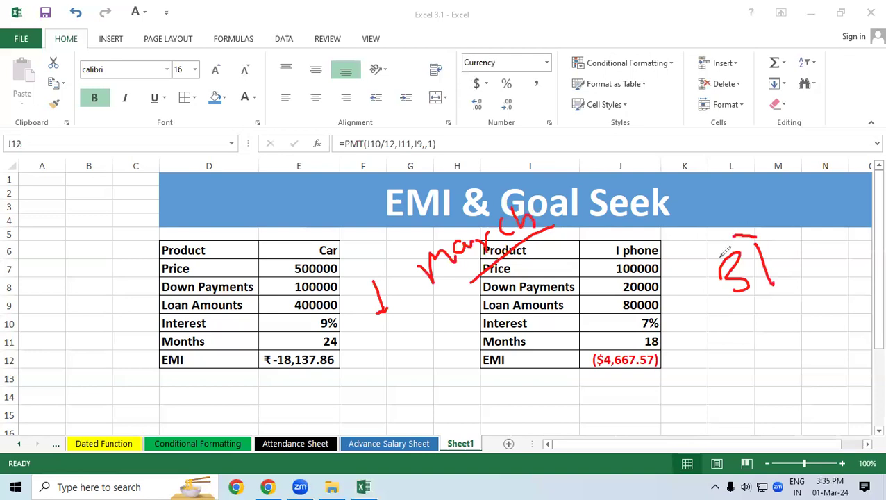
pyautogui.moveTo(751, 236); pyautogui.dragTo(789, 268)
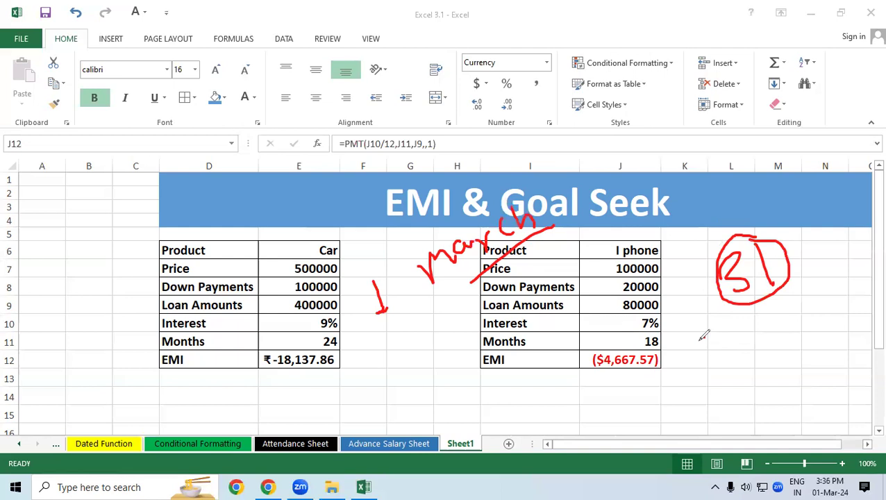
pyautogui.click(703, 338)
pyautogui.moveTo(726, 307); pyautogui.dragTo(796, 289)
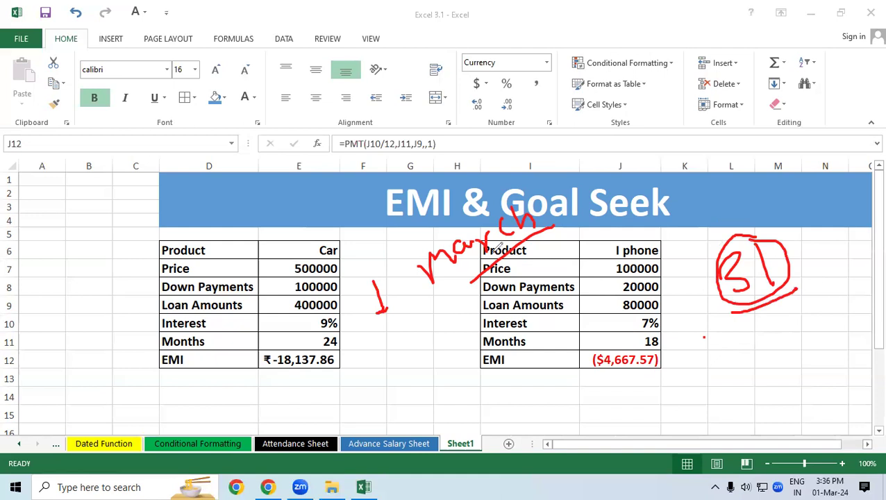
pyautogui.press('e')
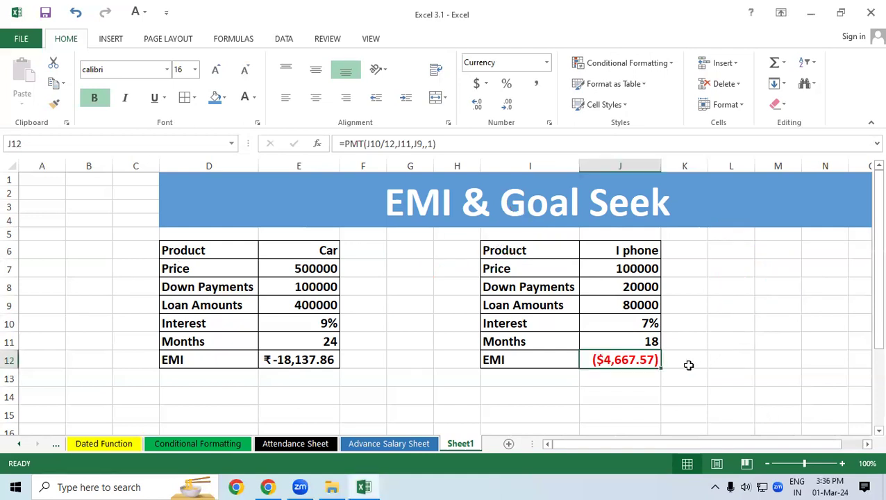
pyautogui.click(627, 393)
pyautogui.click(601, 362)
pyautogui.moveTo(644, 287)
pyautogui.mouseDown()
pyautogui.moveTo(629, 293)
pyautogui.moveTo(644, 287)
pyautogui.mouseUp()
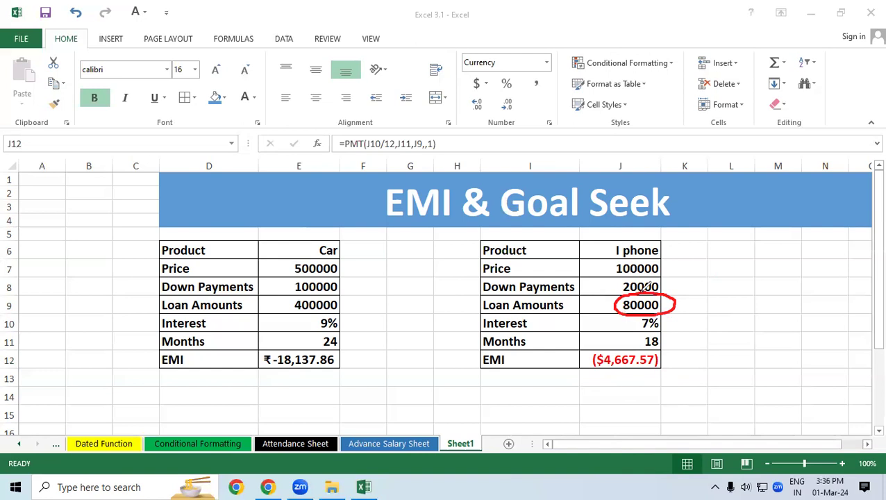
pyautogui.moveTo(626, 344)
pyautogui.mouseDown()
pyautogui.moveTo(598, 345)
pyautogui.moveTo(676, 355)
pyautogui.mouseUp()
pyautogui.moveTo(674, 323); pyautogui.dragTo(655, 332)
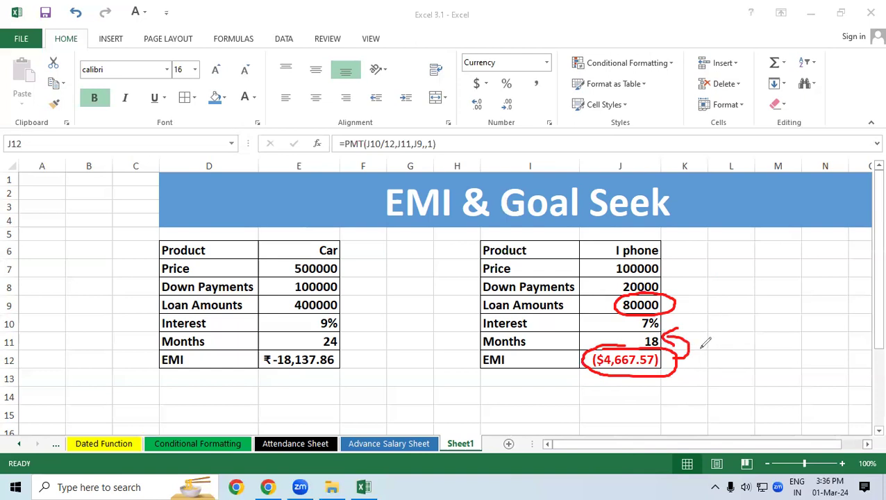
pyautogui.moveTo(559, 362); pyautogui.dragTo(551, 354)
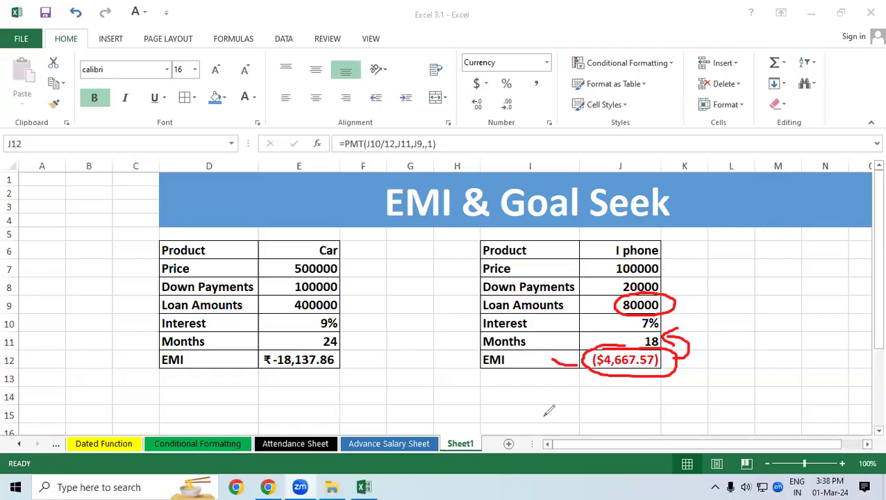
pyautogui.moveTo(606, 368); pyautogui.dragTo(655, 355)
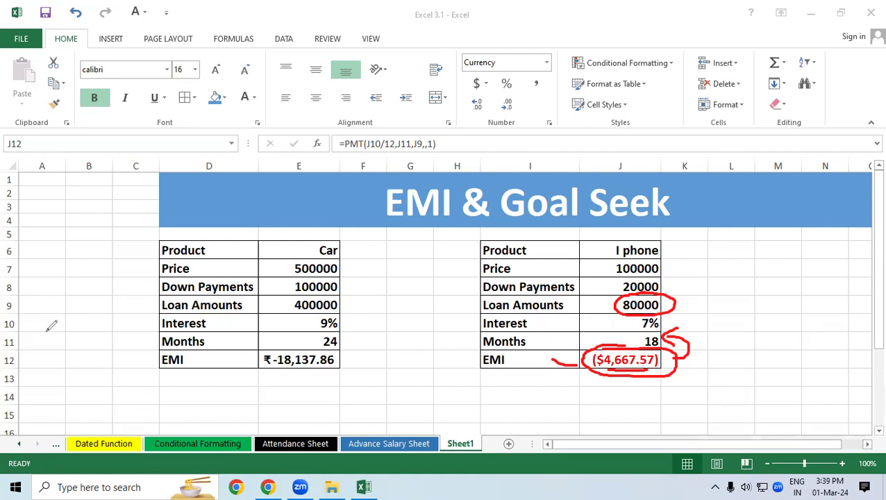
# Type =4667.57, the iPhone EMI amount, into L10 without committing it
pyautogui.press('Escape')
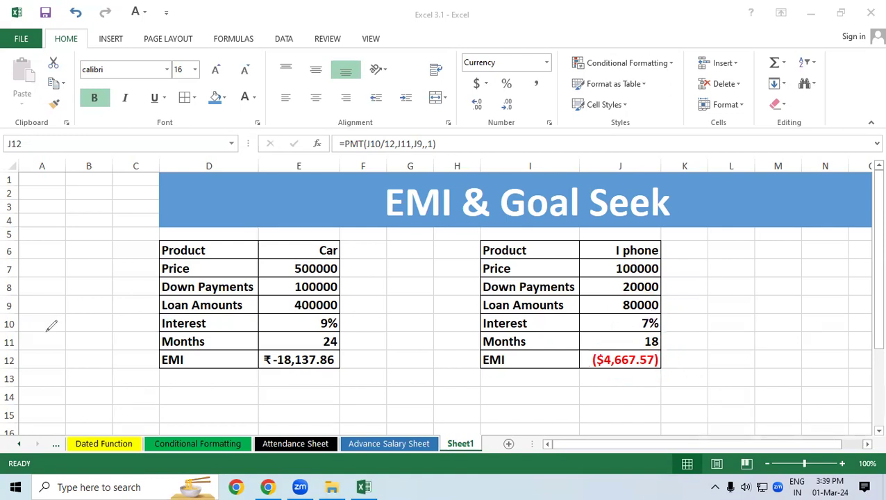
pyautogui.click(687, 340)
pyautogui.click(726, 318)
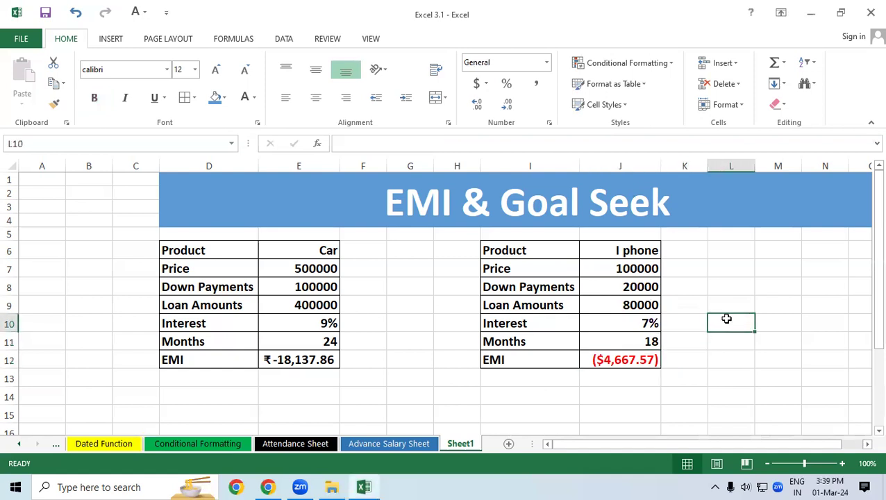
pyautogui.write('=')
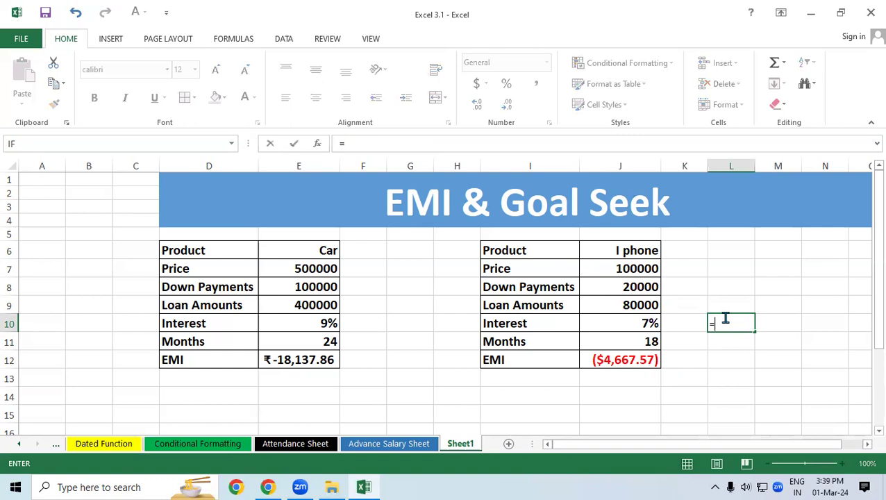
pyautogui.write('4667.57')
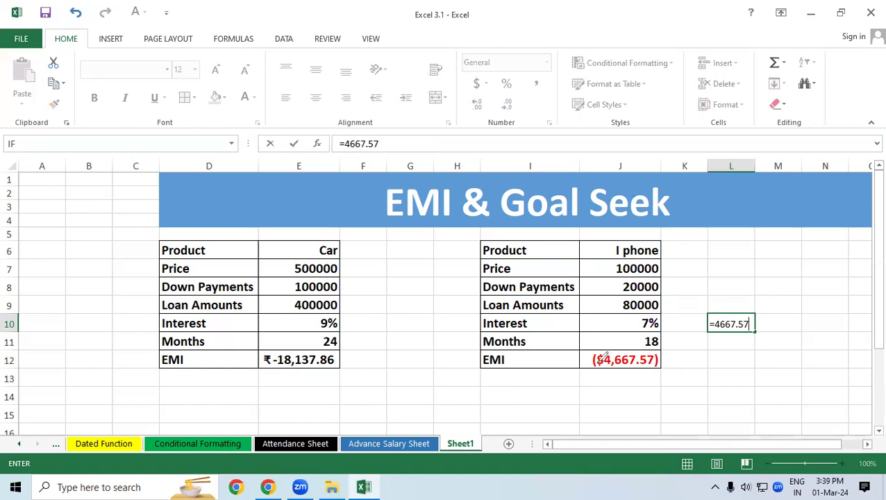
pyautogui.moveTo(591, 376); pyautogui.dragTo(611, 377)
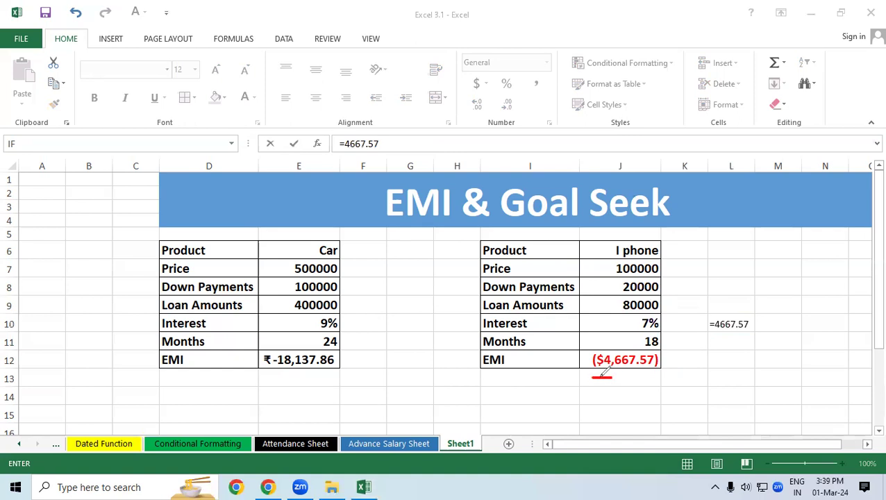
pyautogui.moveTo(693, 347)
pyautogui.mouseDown()
pyautogui.moveTo(702, 380)
pyautogui.moveTo(696, 366)
pyautogui.mouseUp()
pyautogui.moveTo(689, 405)
pyautogui.mouseDown()
pyautogui.moveTo(680, 415)
pyautogui.moveTo(702, 401)
pyautogui.mouseUp()
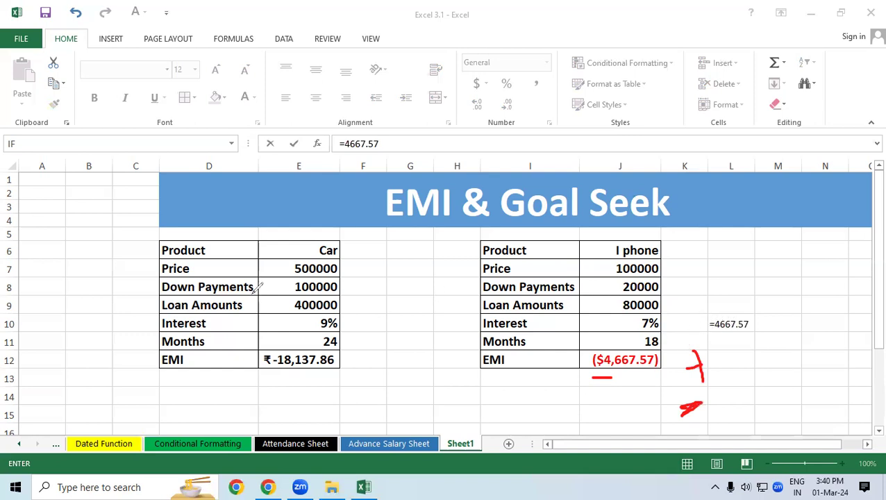
# Replace the typed EMI amount in L10 with =J12*J11, giving a total repayment of ($84,016.29)
pyautogui.press('e')
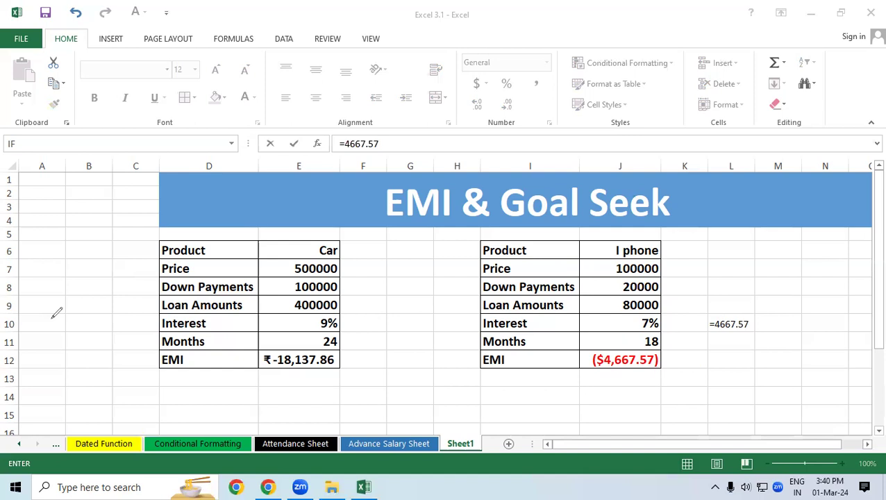
pyautogui.click(755, 320)
pyautogui.press('BackSpace')
pyautogui.press('BackSpace')
pyautogui.press('BackSpace')
pyautogui.press('BackSpace')
pyautogui.press('BackSpace')
pyautogui.press('BackSpace')
pyautogui.press('BackSpace')
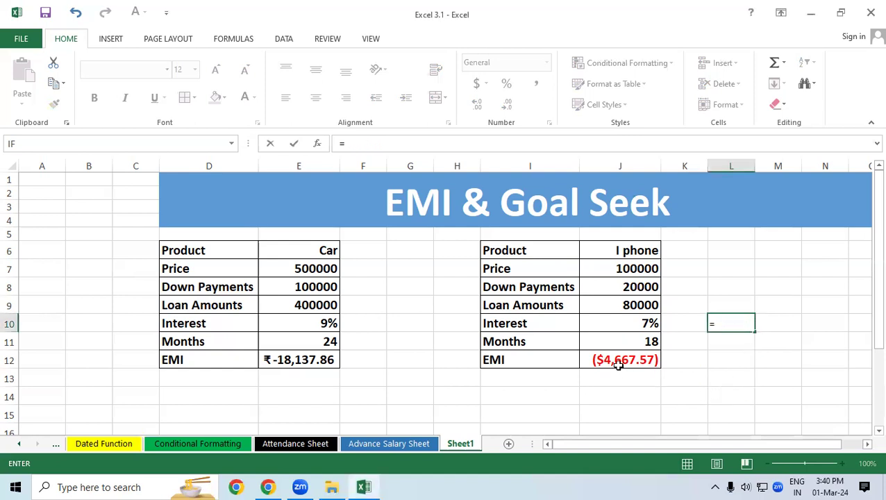
pyautogui.click(617, 365)
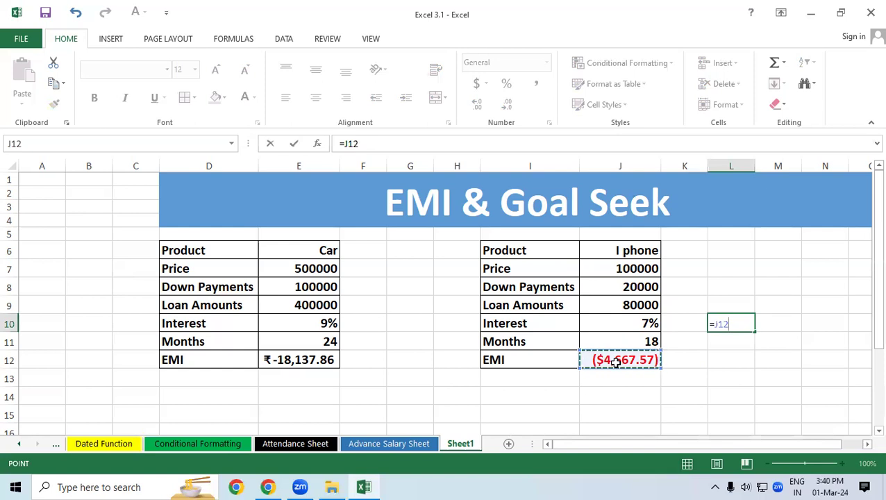
pyautogui.write('*')
pyautogui.click(604, 345)
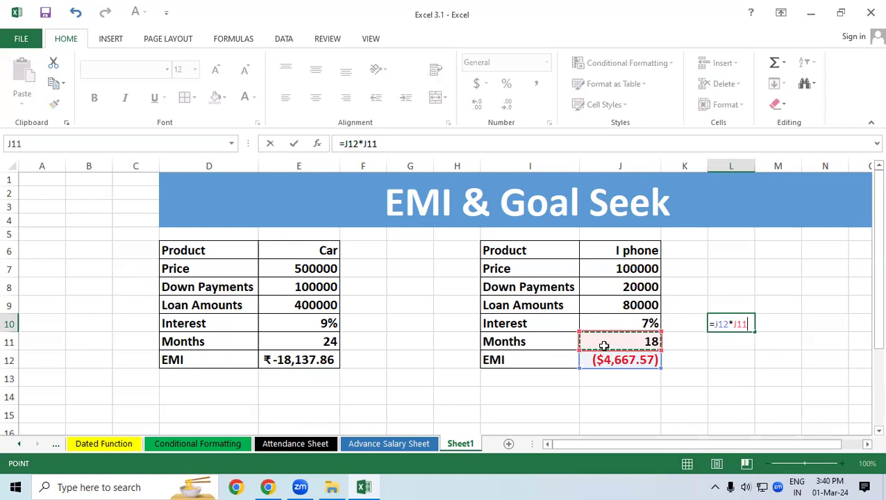
pyautogui.press('Return')
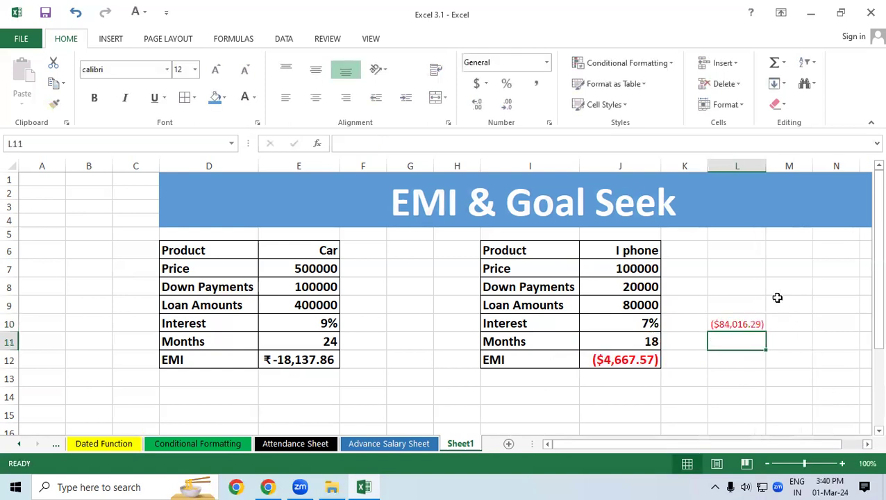
# Enlarge the L10 total to 20-point text, autofit column L, and review the L10 and J9 formulas
pyautogui.moveTo(766, 167); pyautogui.dragTo(773, 167)
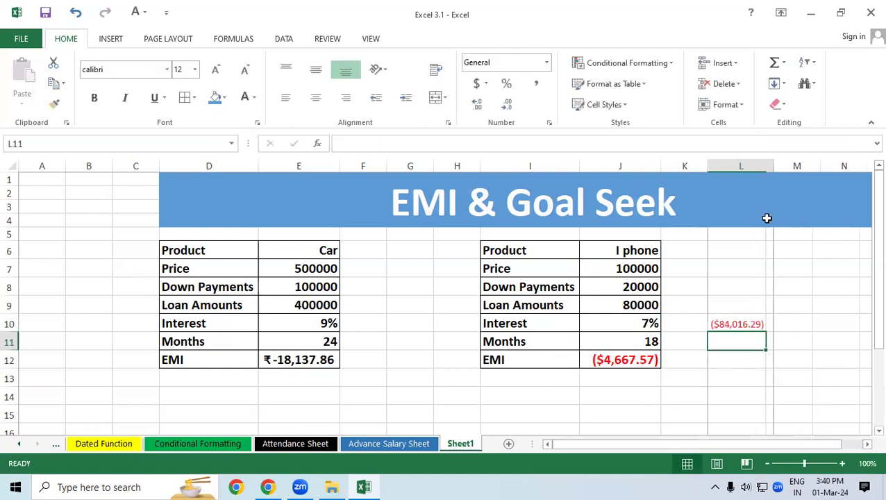
pyautogui.click(614, 363)
pyautogui.click(732, 322)
pyautogui.click(216, 68)
pyautogui.click(215, 68)
pyautogui.click(216, 69)
pyautogui.click(215, 68)
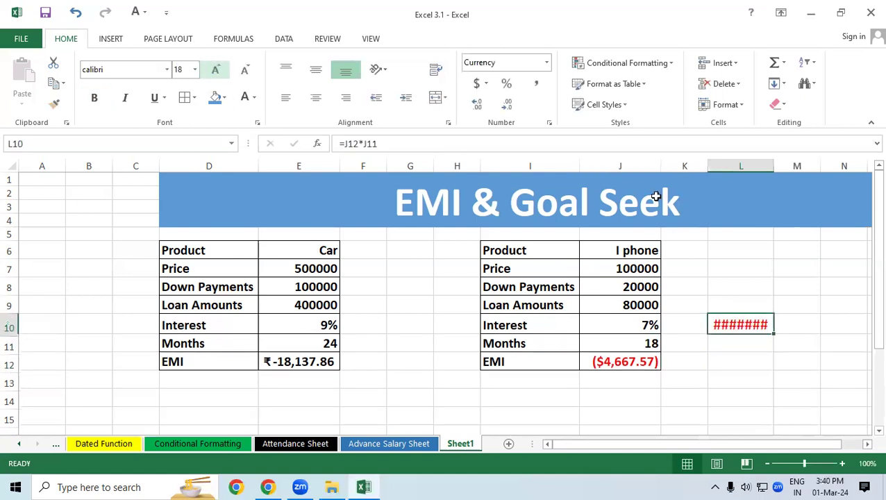
pyautogui.doubleClick(774, 166)
pyautogui.click(774, 380)
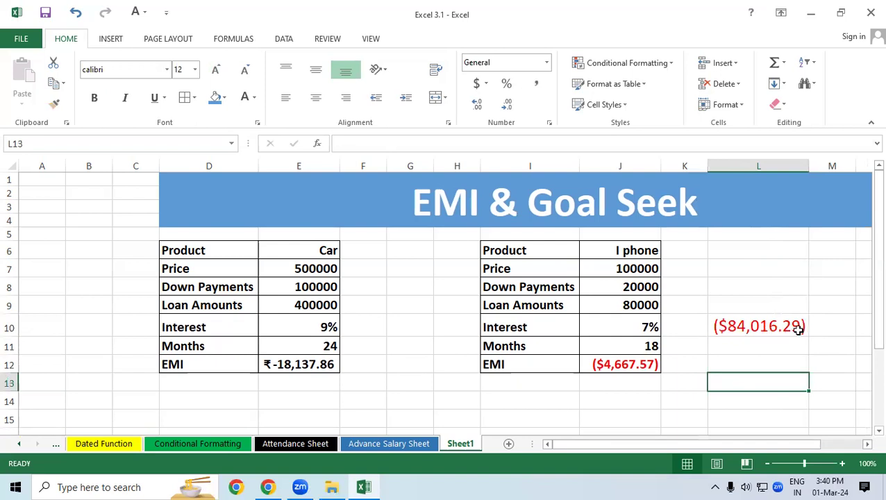
pyautogui.click(724, 327)
pyautogui.click(630, 305)
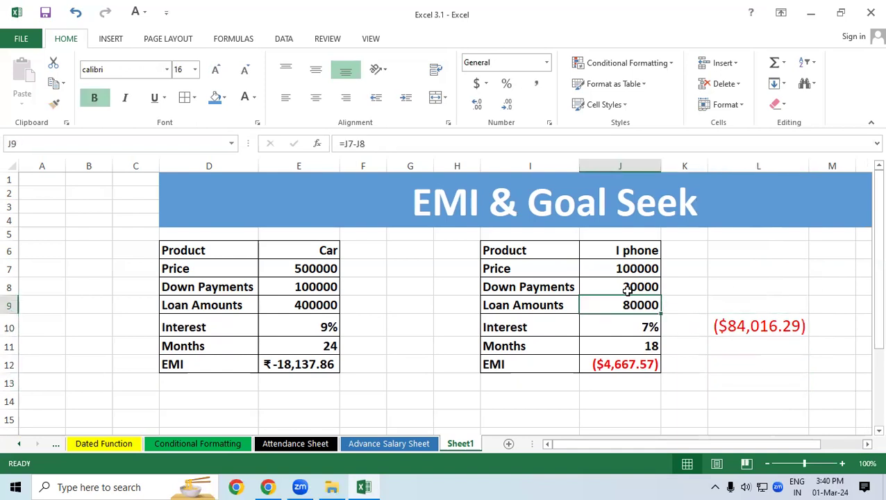
# Enter the interest formula =L10-J9 in L12
pyautogui.click(730, 367)
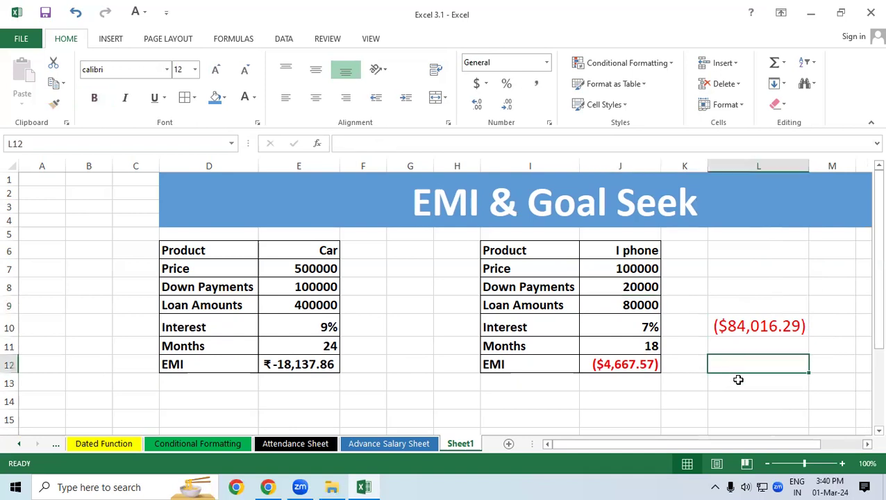
pyautogui.write('=')
pyautogui.click(734, 328)
pyautogui.write('-')
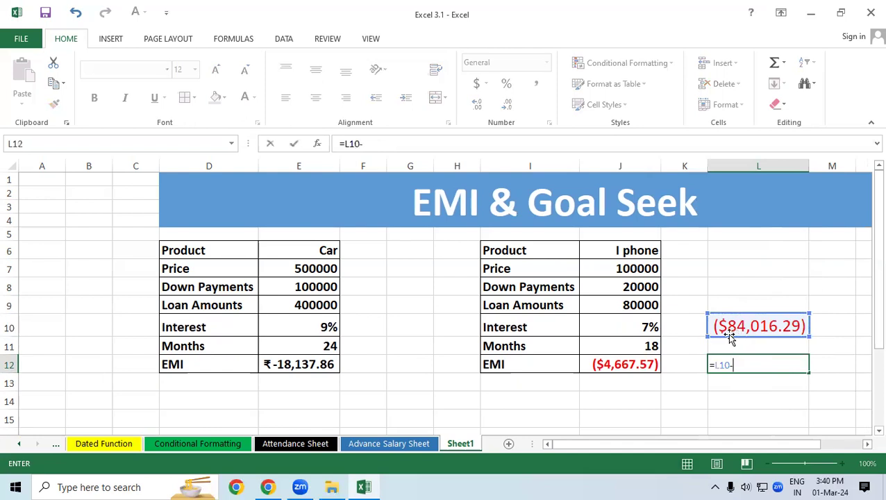
pyautogui.click(634, 306)
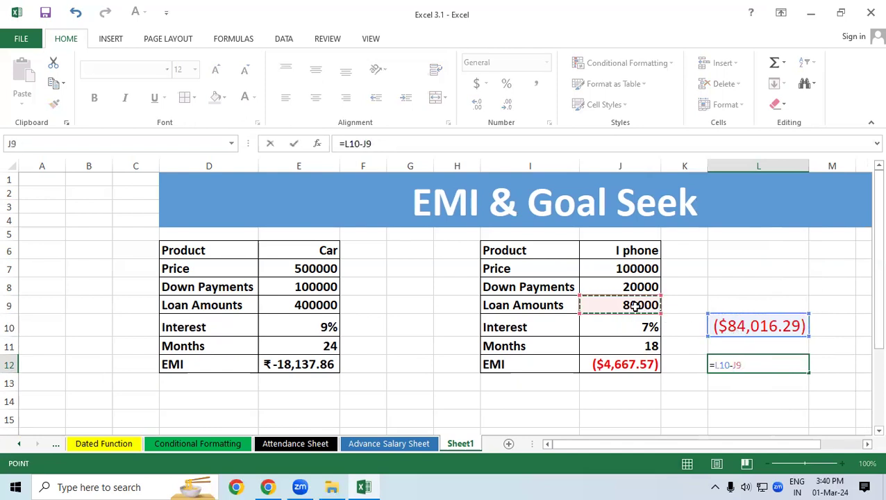
pyautogui.press('Return')
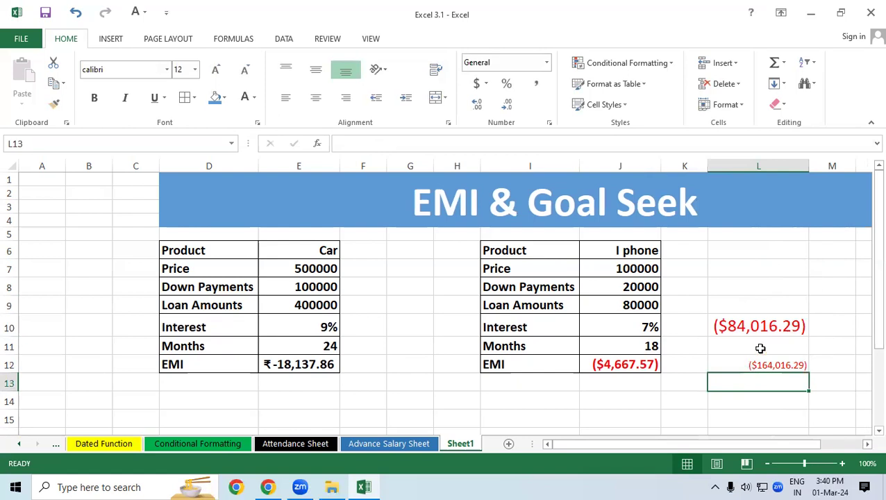
# Correct the L12 formula to =L10+J9, showing ($4,016.29)
pyautogui.click(763, 323)
pyautogui.doubleClick(742, 366)
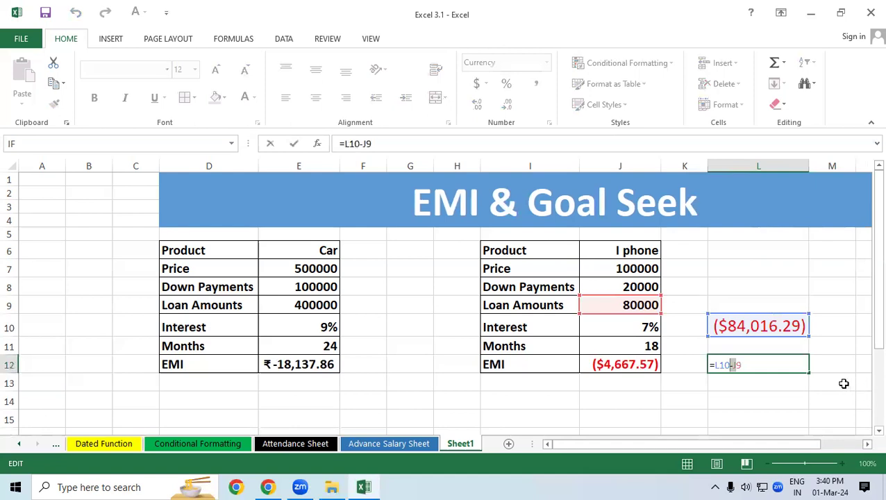
pyautogui.click(770, 361)
pyautogui.press('BackSpace')
pyautogui.press('BackSpace')
pyautogui.press('BackSpace')
pyautogui.write('+')
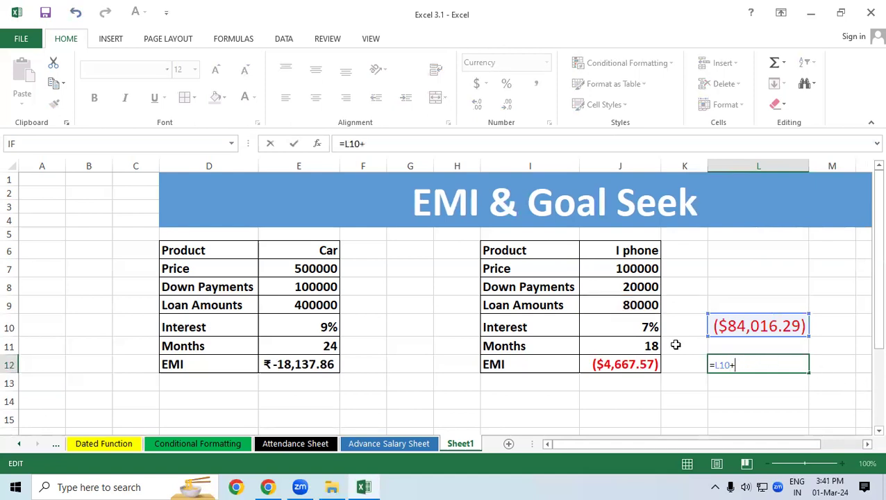
pyautogui.click(627, 303)
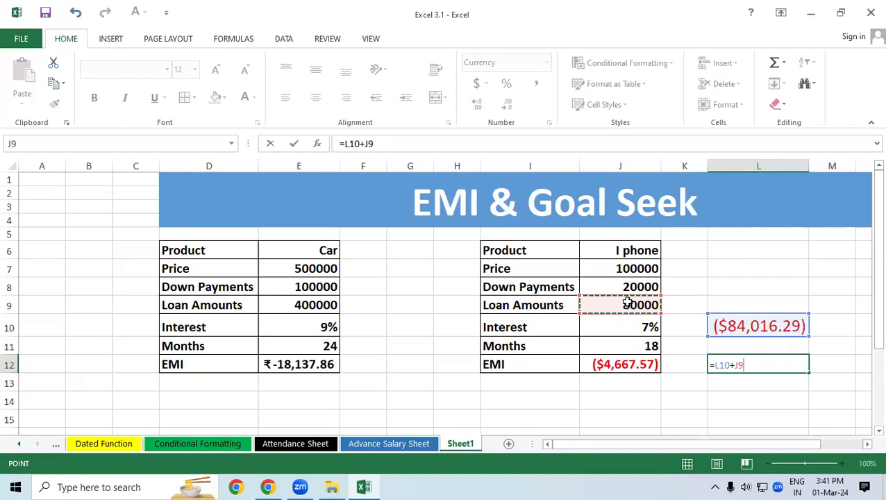
pyautogui.press('Return')
# Make the L12 interest figure bold and increase its font size
pyautogui.click(819, 413)
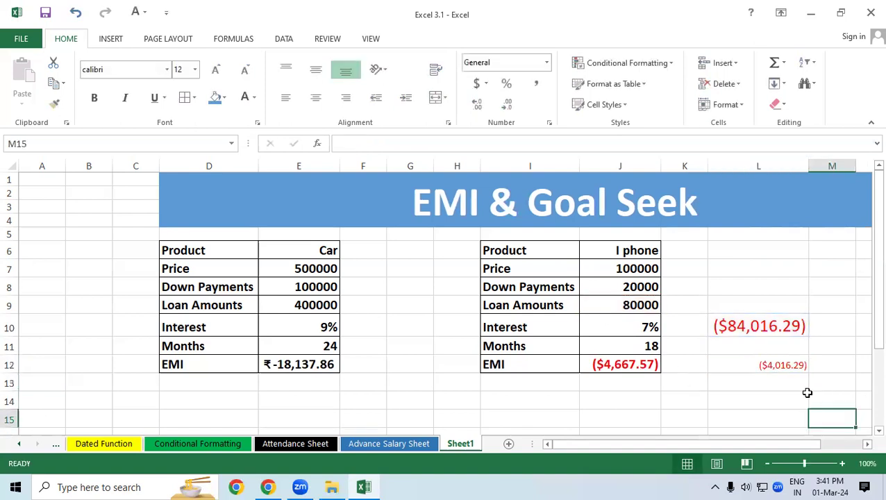
pyautogui.click(781, 363)
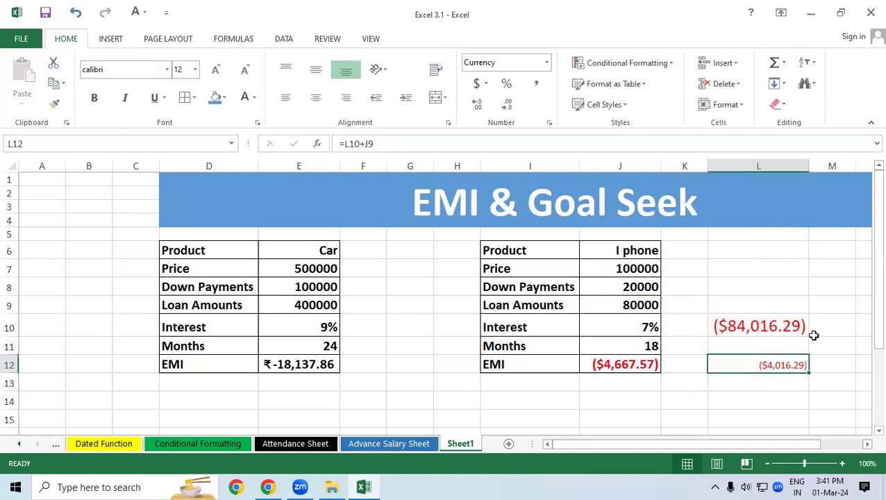
pyautogui.click(94, 97)
pyautogui.click(132, 12)
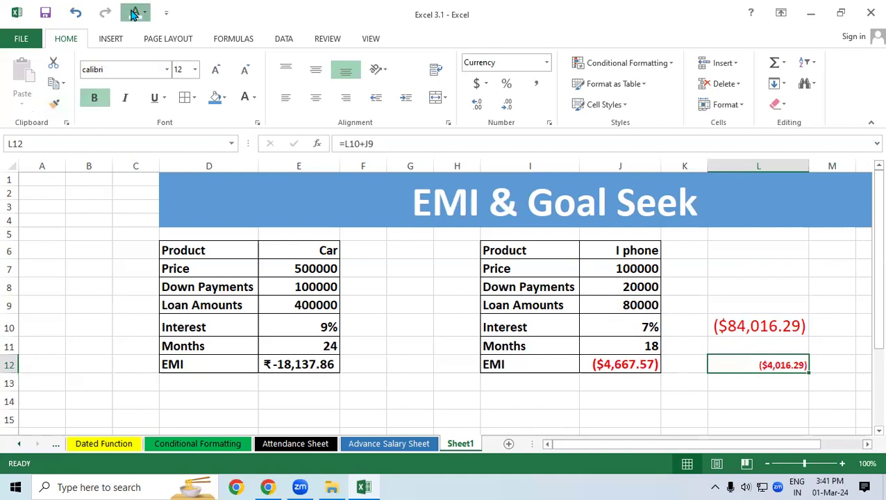
pyautogui.click(217, 82)
pyautogui.click(215, 69)
pyautogui.click(215, 70)
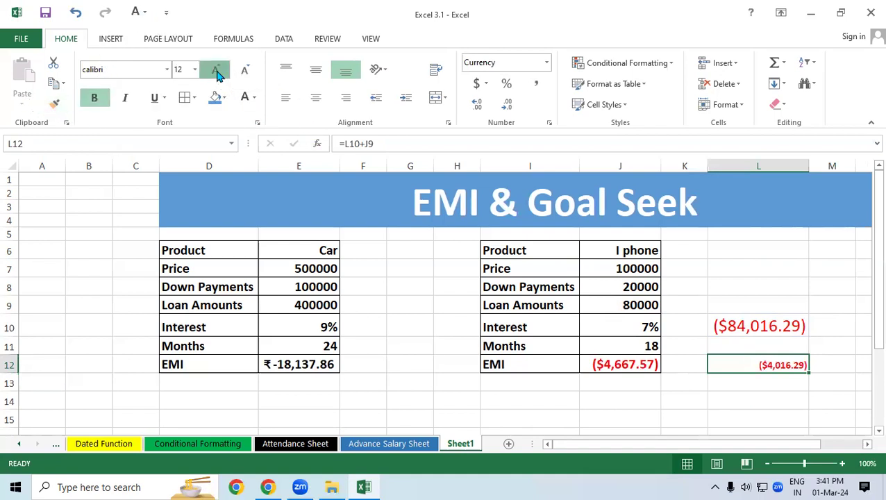
pyautogui.click(216, 70)
pyautogui.click(215, 70)
pyautogui.click(772, 390)
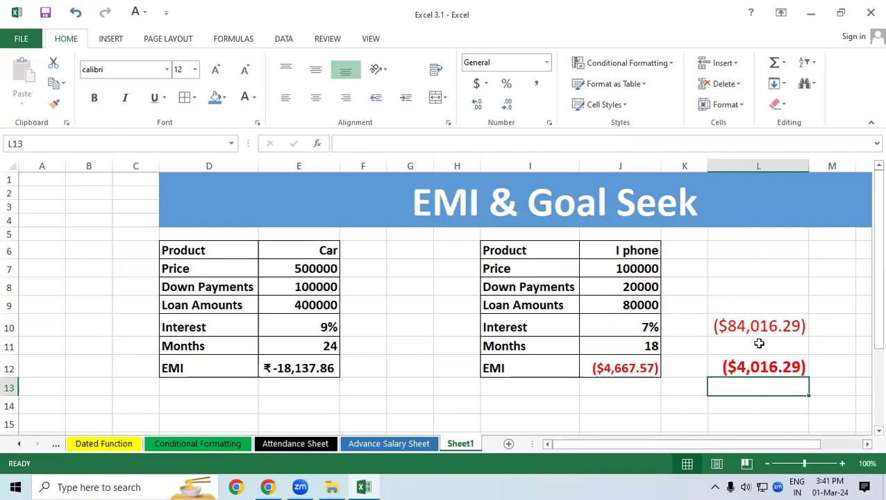
# Clear all from L8:L13 and delete the PMT formula in J12
pyautogui.moveTo(746, 286); pyautogui.dragTo(746, 387)
pyautogui.click(731, 107)
pyautogui.click(775, 104)
pyautogui.click(775, 104)
pyautogui.click(794, 124)
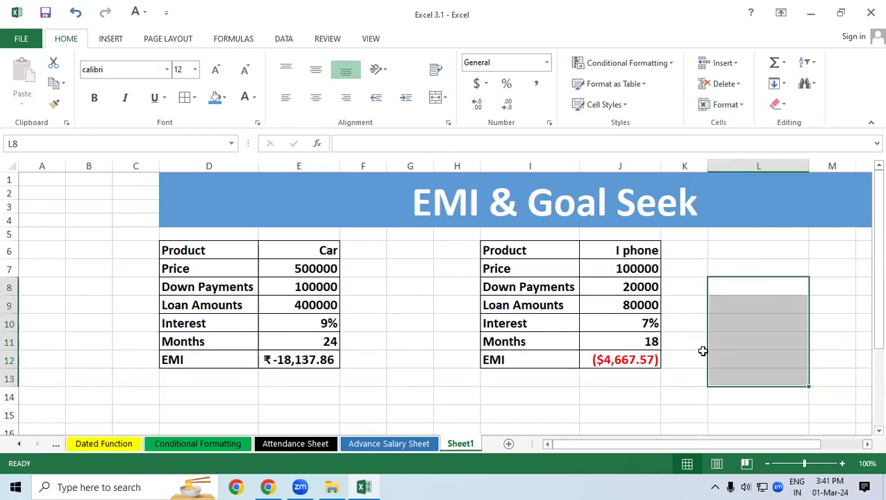
pyautogui.click(668, 358)
pyautogui.click(637, 359)
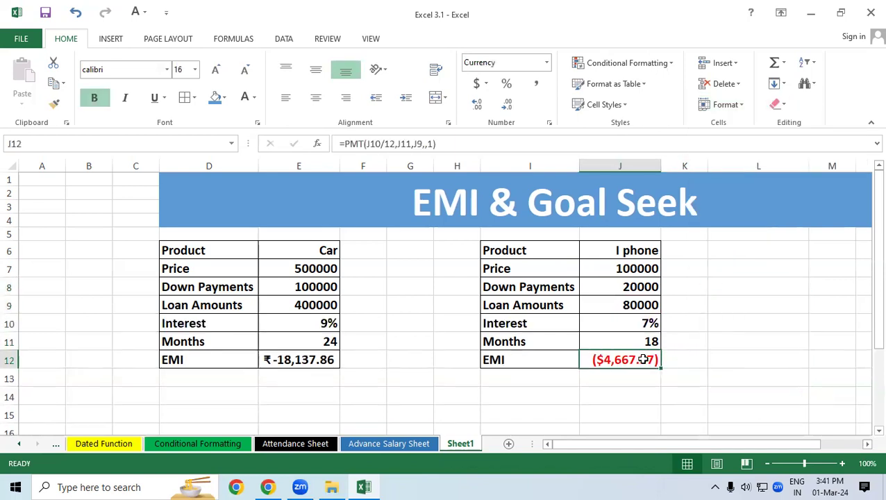
pyautogui.press('Delete')
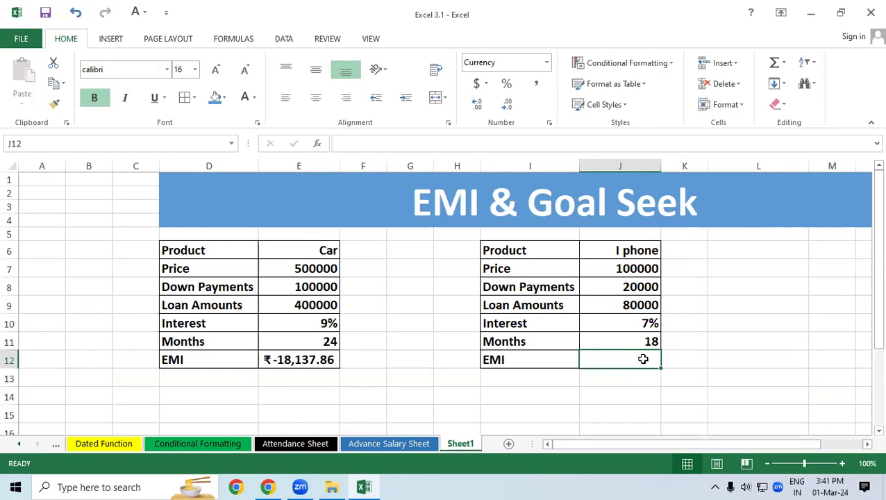
# Review the iPhone inputs in J6 through J11, ending on the empty J12
pyautogui.click(613, 258)
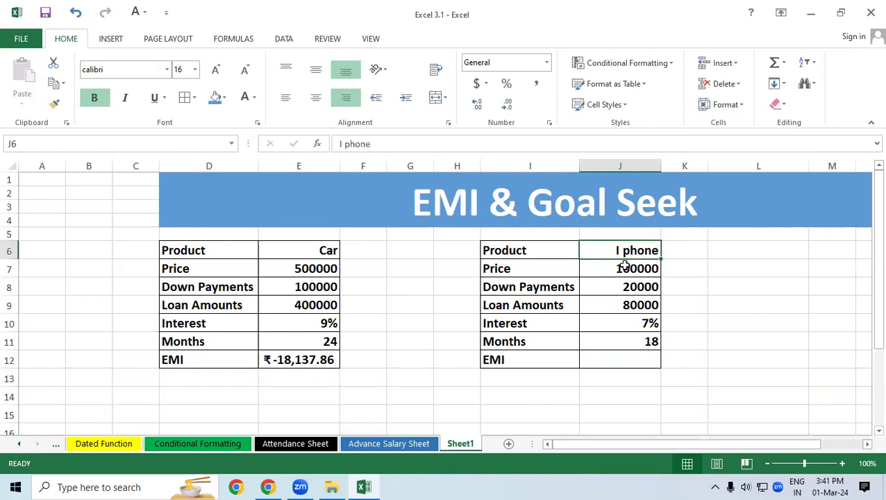
pyautogui.click(624, 274)
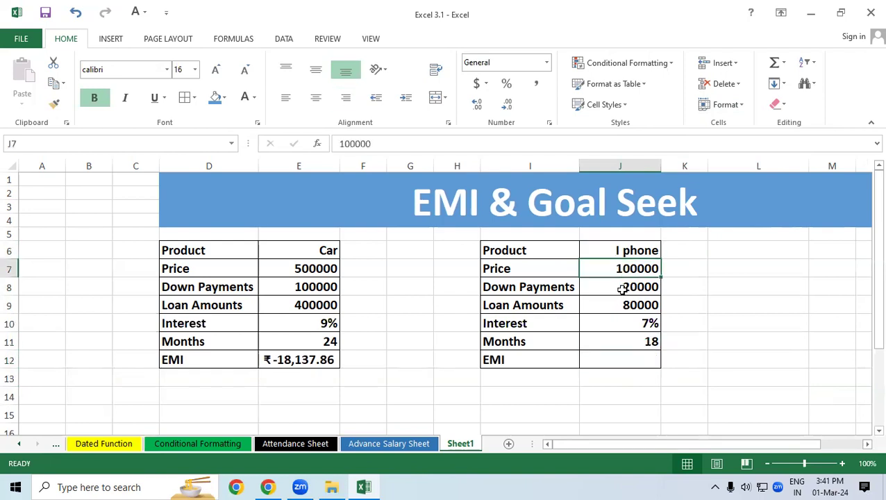
pyautogui.click(623, 290)
pyautogui.click(608, 306)
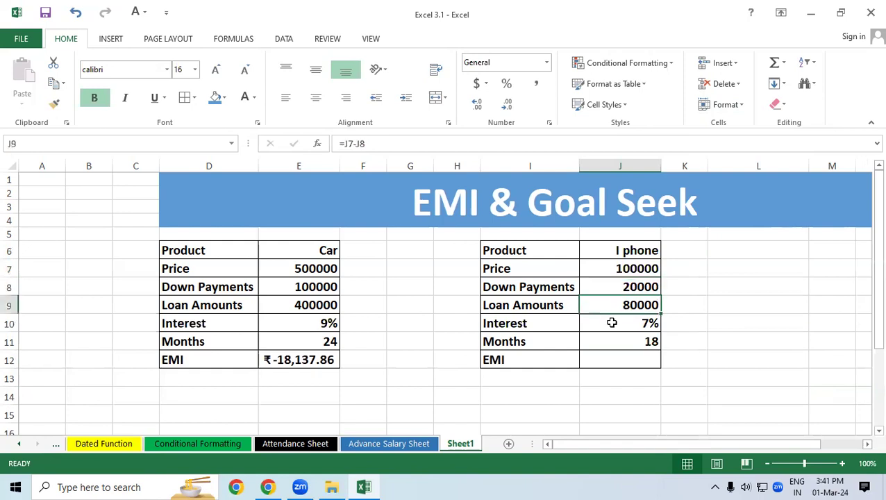
pyautogui.click(612, 323)
pyautogui.click(624, 341)
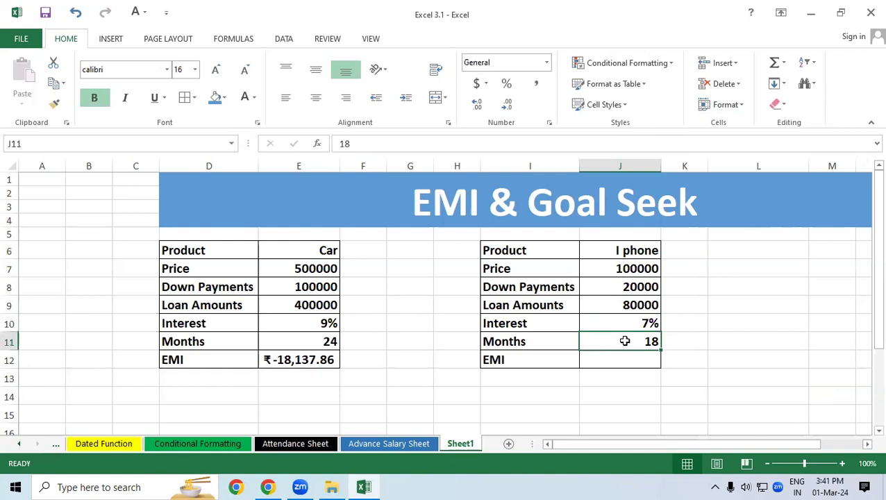
pyautogui.click(633, 359)
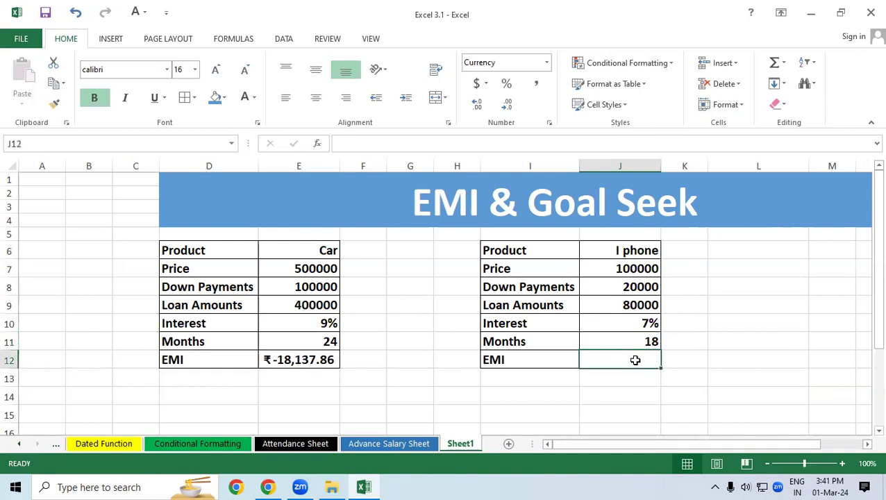
# Enter =PMT(J10/12,J11,J9,,1) in J12, returning an EMI of ($4,667.57)
pyautogui.write('=pmt')
pyautogui.press('Tab')
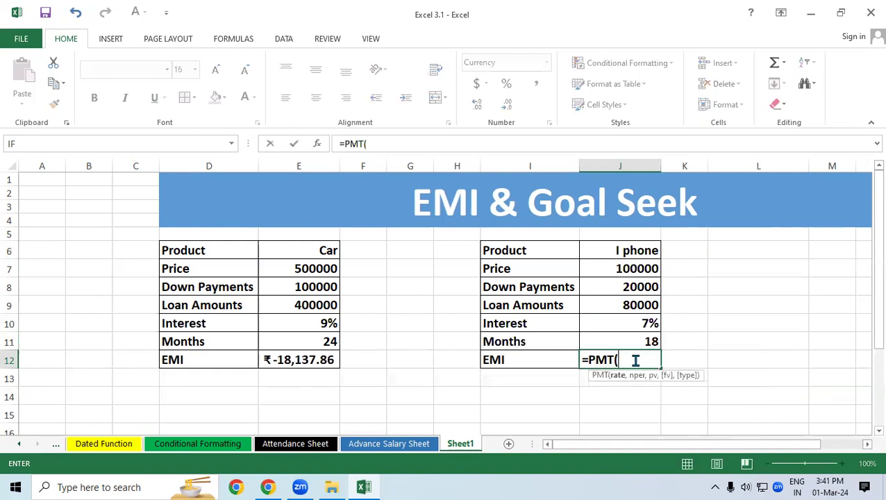
pyautogui.click(635, 323)
pyautogui.write('/12')
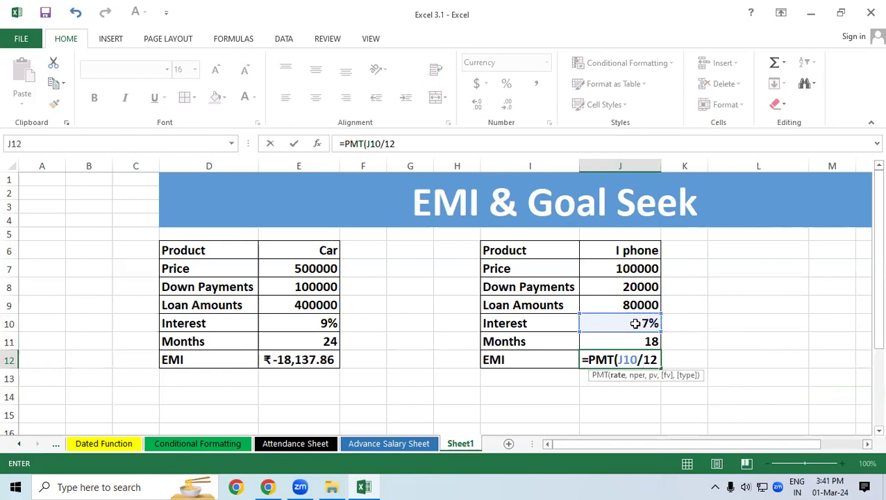
pyautogui.write(',')
pyautogui.press('Up')
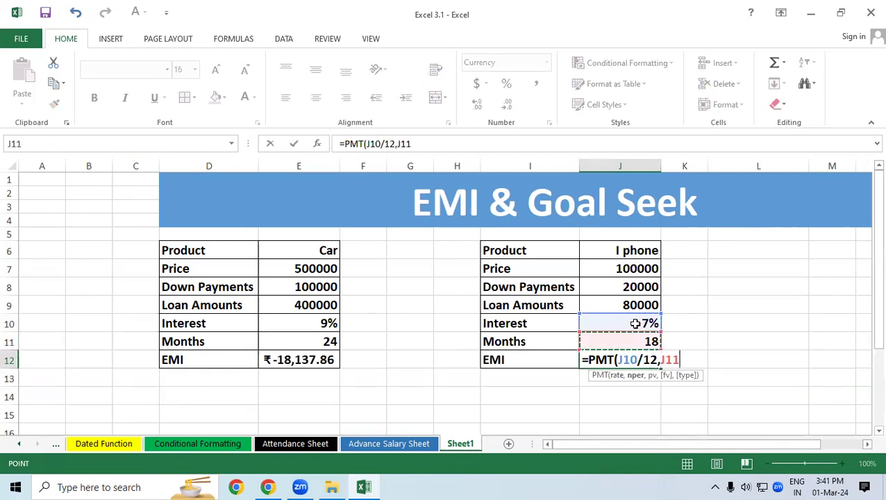
pyautogui.write(',')
pyautogui.press('Up')
pyautogui.press('Up')
pyautogui.press('Up')
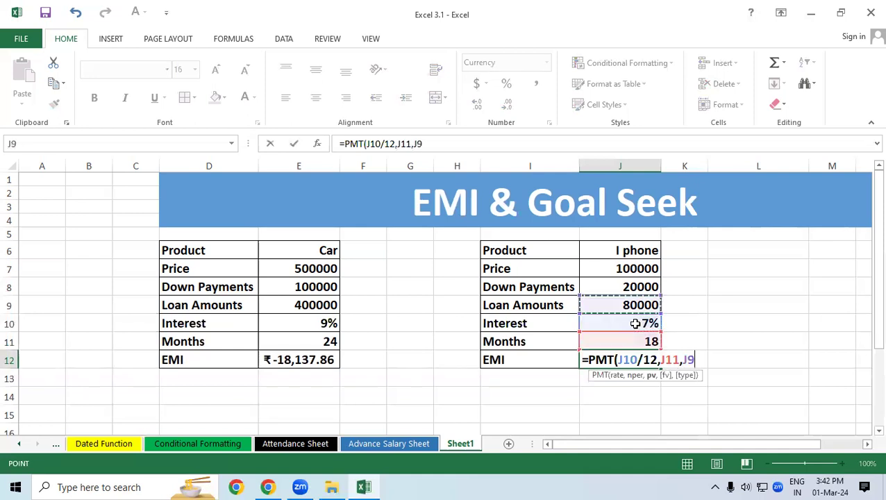
pyautogui.write(',,1')
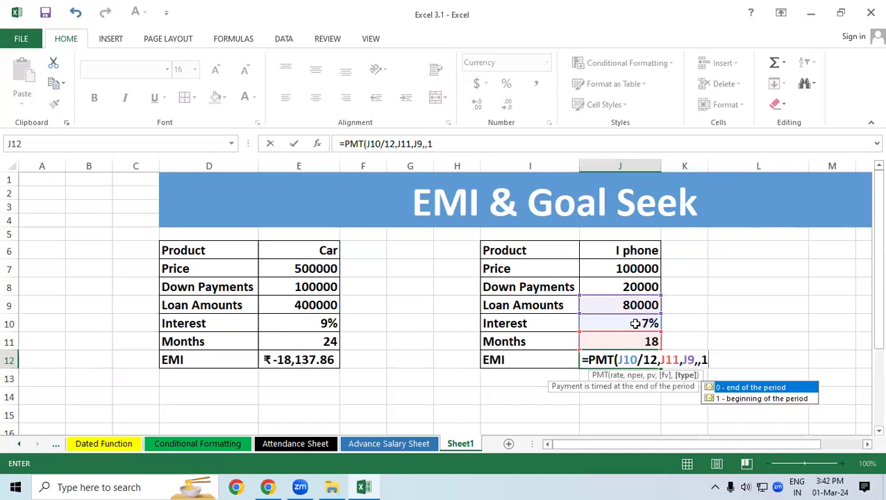
pyautogui.write(')')
pyautogui.press('Return')
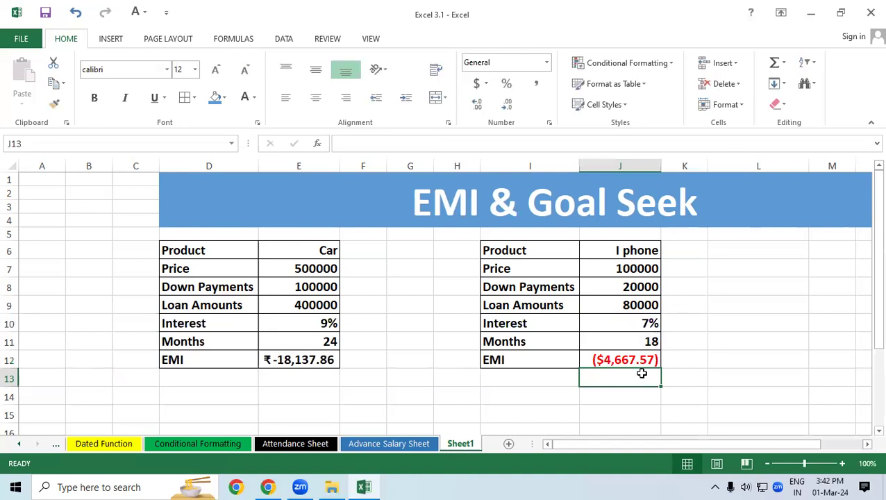
pyautogui.click(635, 357)
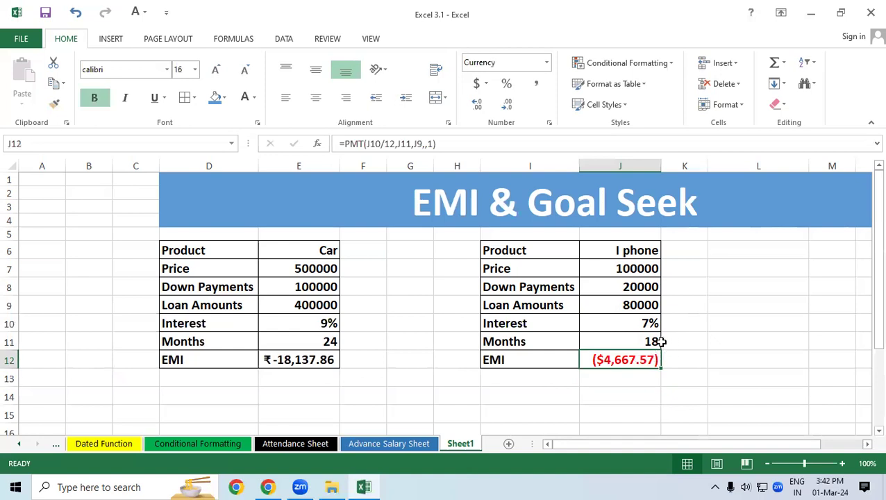
# Enter =J12*J11 in L12 for a total repayment of ($84,016.29)
pyautogui.click(658, 342)
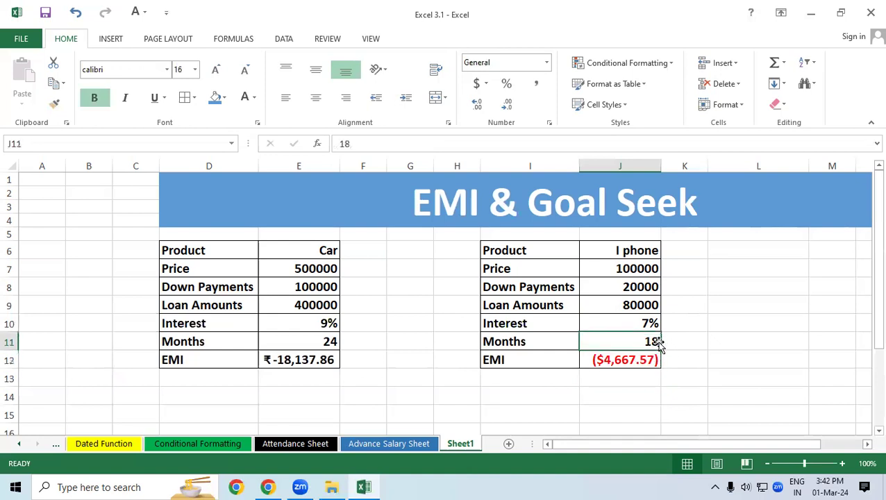
pyautogui.click(748, 350)
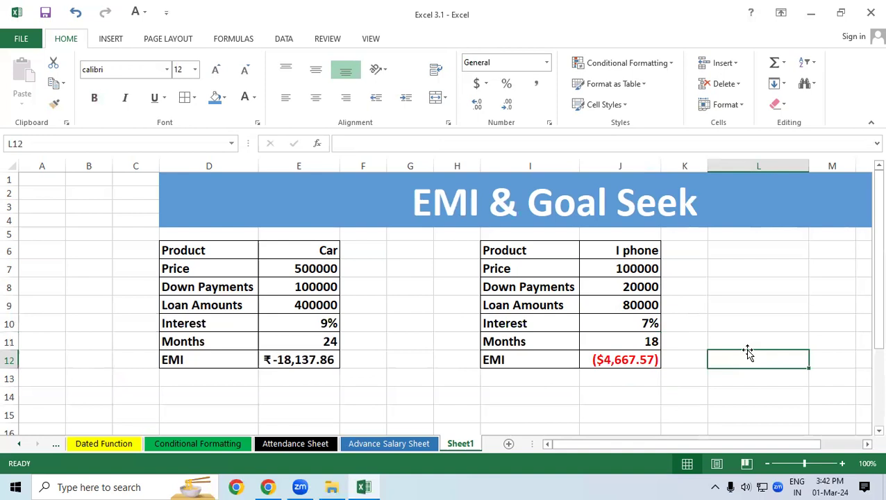
pyautogui.write('=')
pyautogui.click(642, 359)
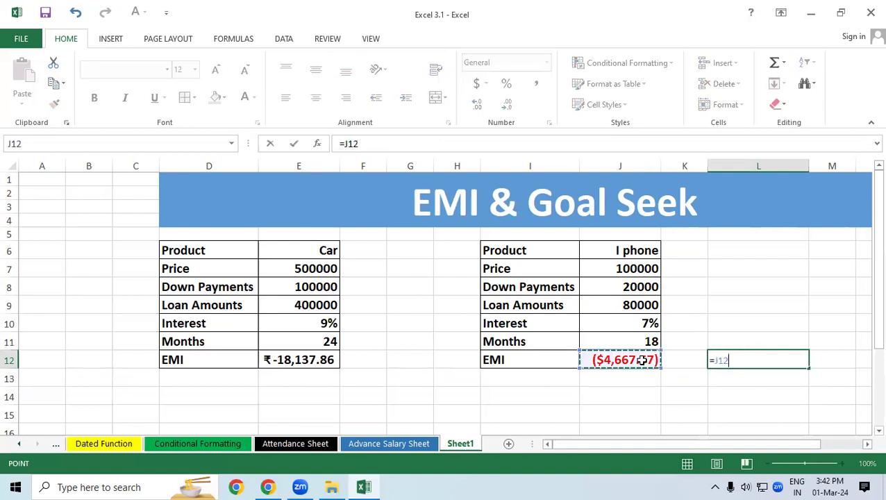
pyautogui.write('*')
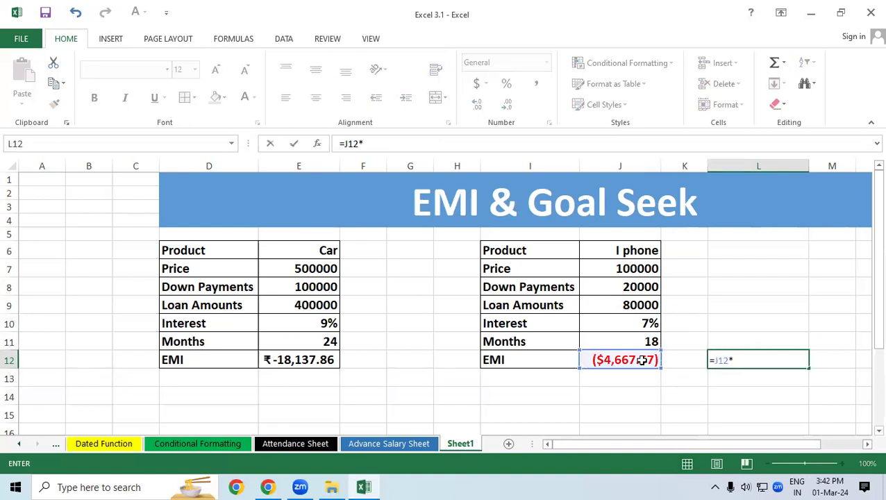
pyautogui.click(652, 341)
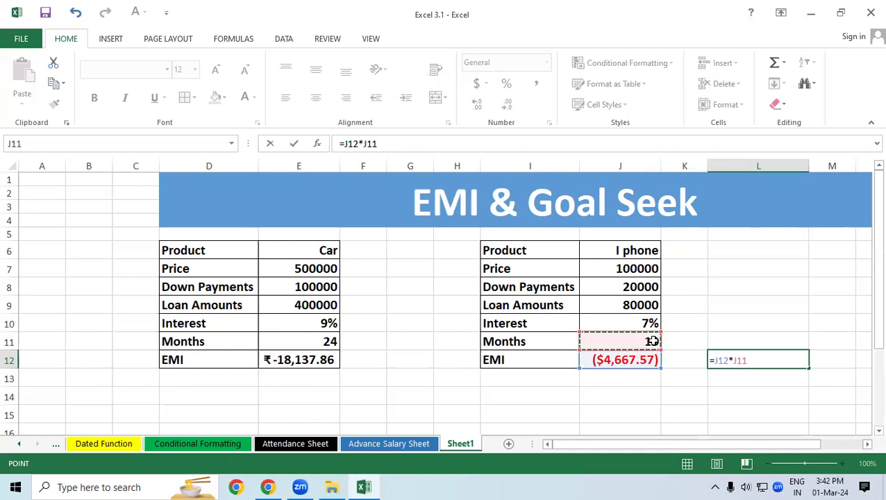
pyautogui.press('Return')
# Enlarge the L12 total's font size, then review the J9 and L12 formulas
pyautogui.press('Up')
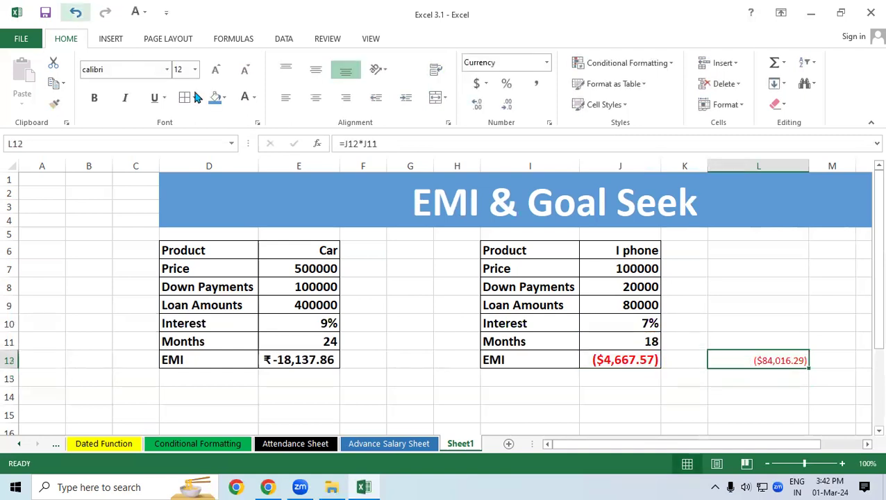
pyautogui.click(215, 69)
pyautogui.click(215, 70)
pyautogui.click(215, 69)
pyautogui.click(215, 70)
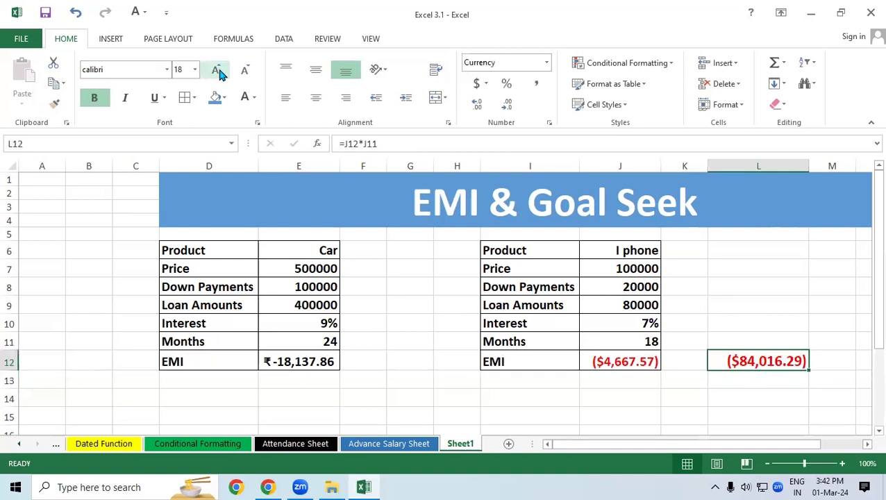
pyautogui.click(742, 380)
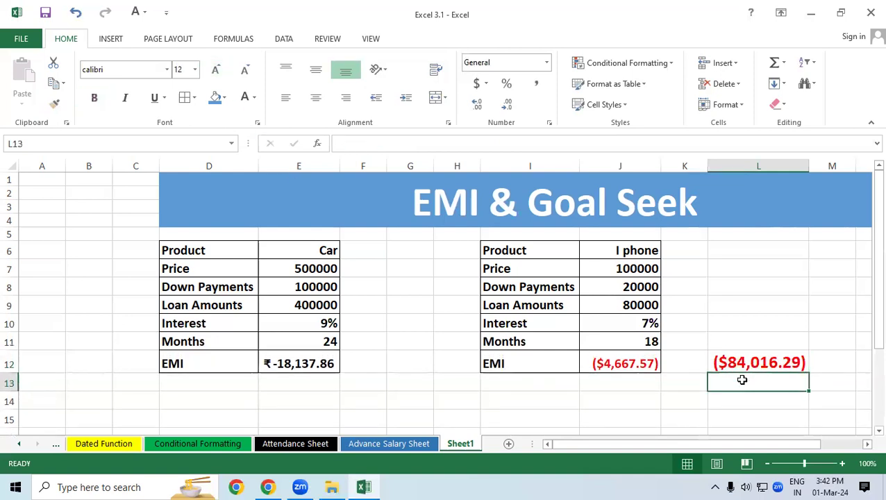
pyautogui.click(645, 303)
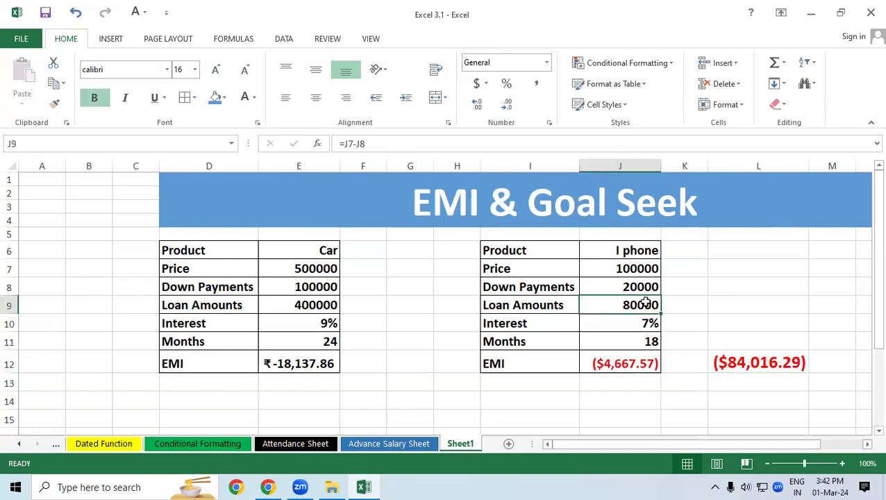
pyautogui.click(739, 360)
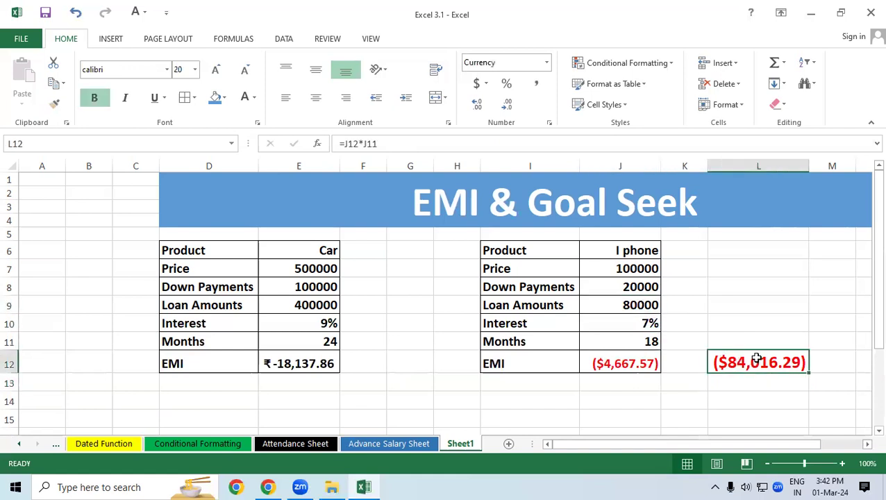
pyautogui.click(657, 306)
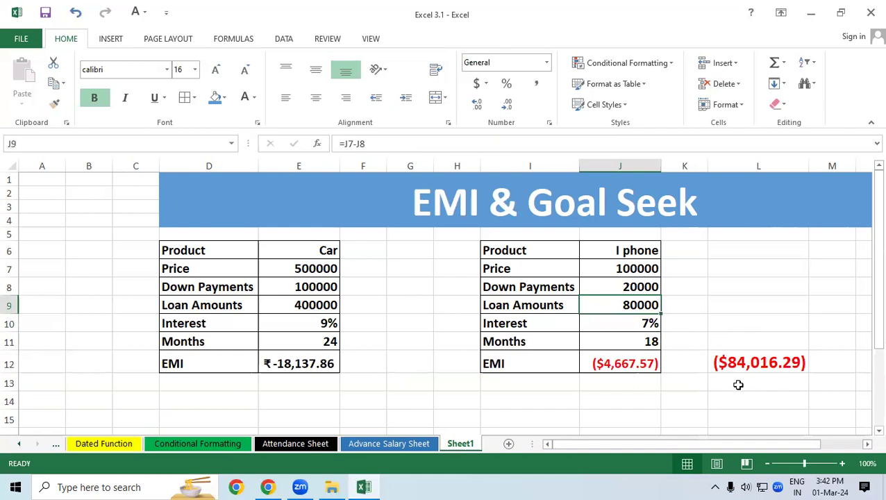
# Enter =L12+J9 in L13 to show the interest of ($4,016.29)
pyautogui.click(738, 384)
pyautogui.write('=')
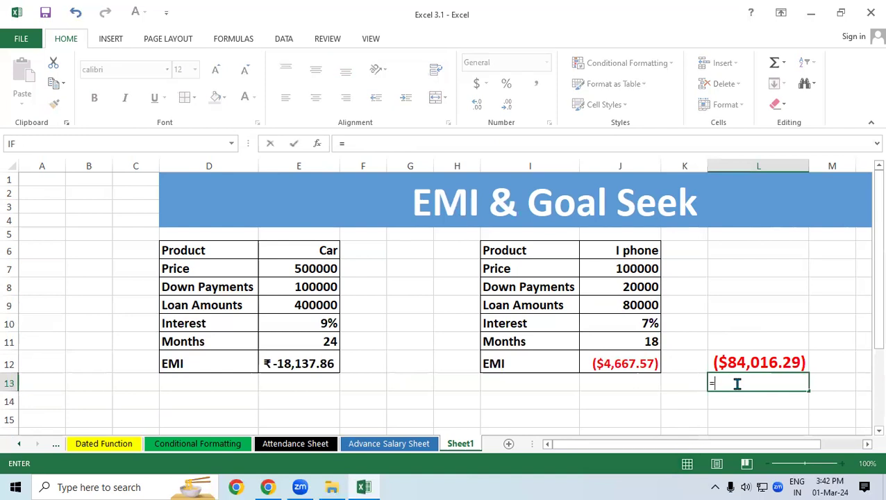
pyautogui.click(734, 363)
pyautogui.write('+')
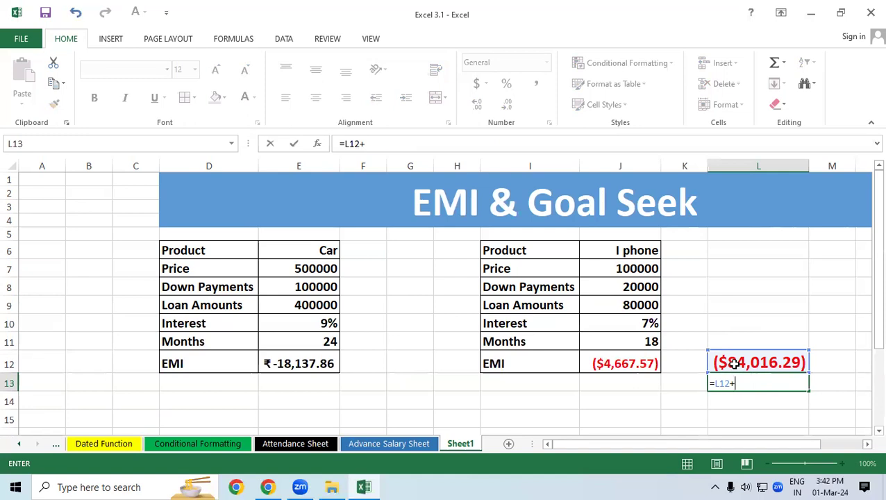
pyautogui.click(630, 305)
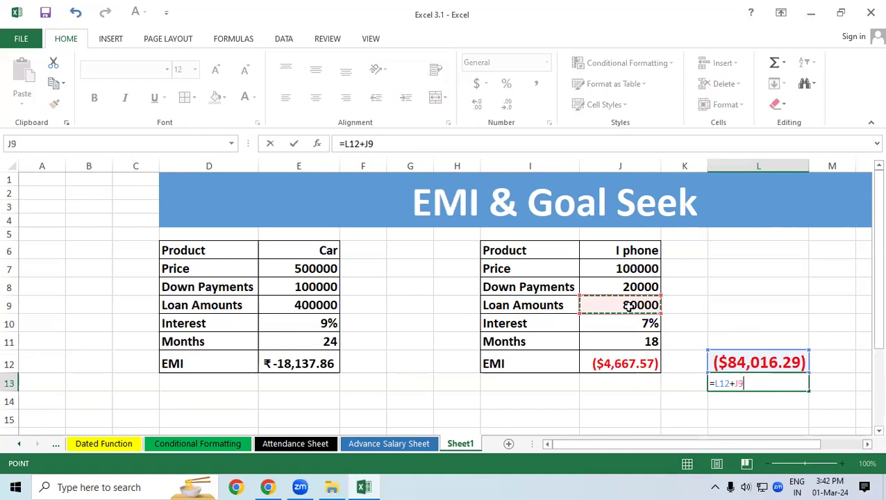
pyautogui.press('Return')
# Make the L13 interest figure bold and enlarge it to 22-point text
pyautogui.click(753, 382)
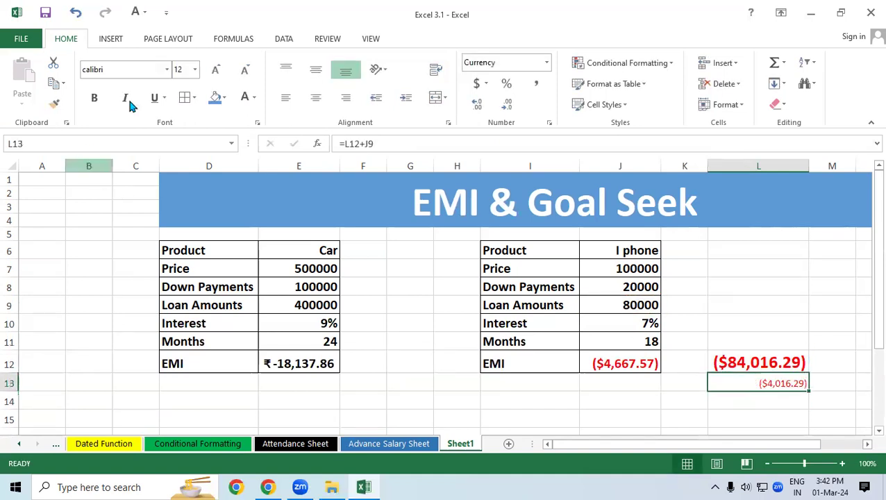
pyautogui.click(215, 72)
pyautogui.click(215, 72)
pyautogui.click(215, 73)
pyautogui.click(215, 72)
pyautogui.click(215, 72)
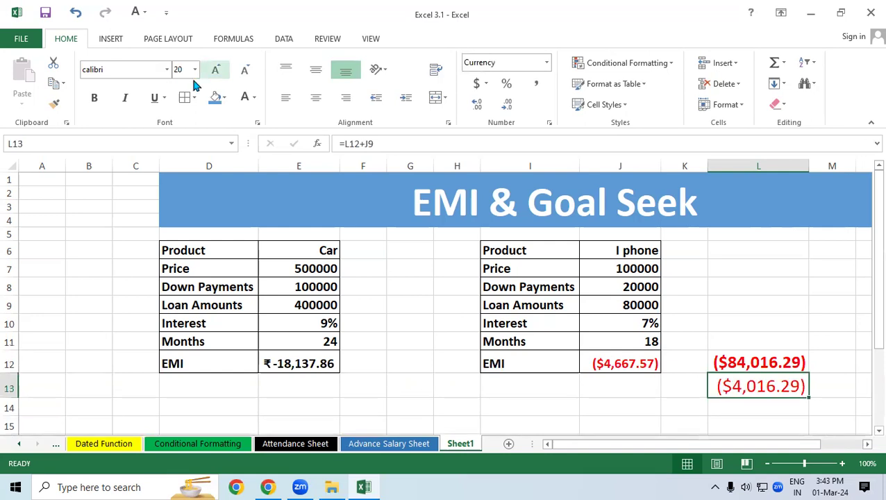
pyautogui.click(100, 99)
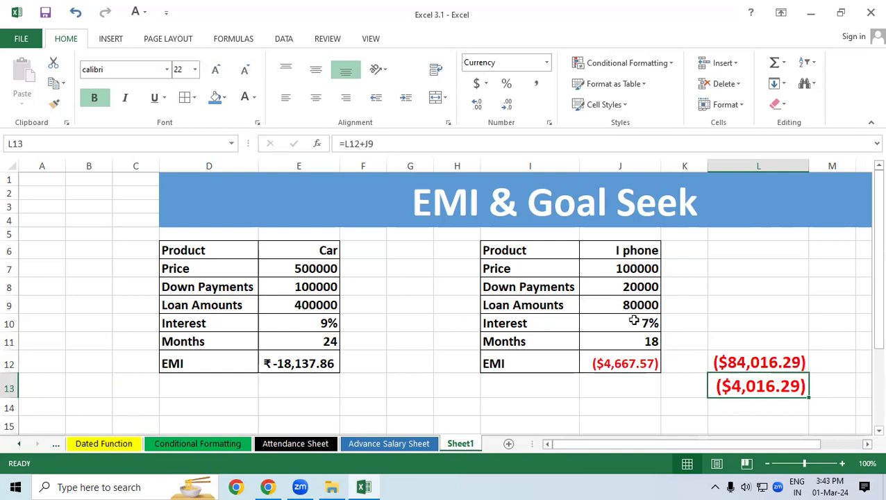
# Copy the iPhone loan table I6:J12
pyautogui.moveTo(499, 247)
pyautogui.mouseDown()
pyautogui.moveTo(595, 320)
pyautogui.moveTo(605, 363)
pyautogui.mouseUp()
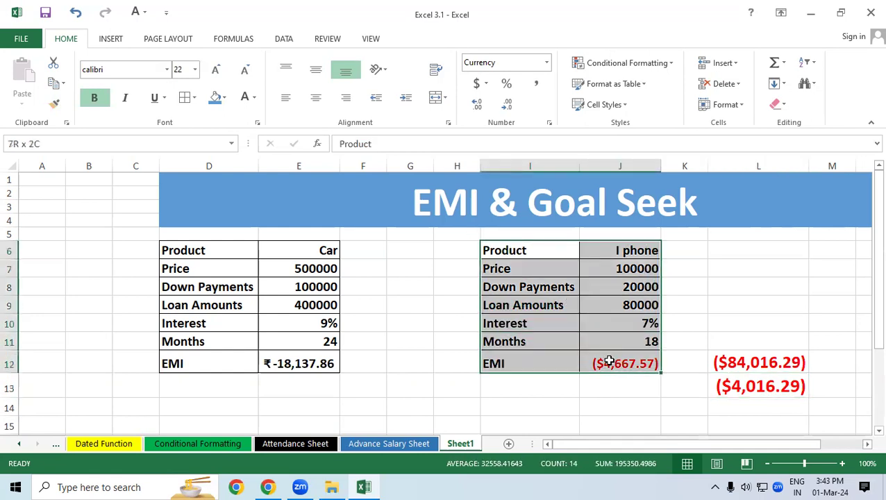
pyautogui.rightClick(606, 363)
pyautogui.click(636, 89)
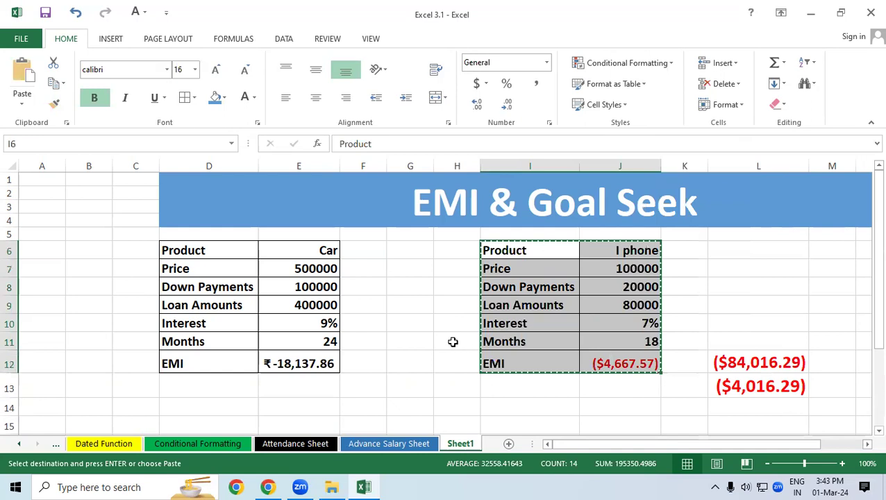
pyautogui.scroll(-1, 451, 342)
pyautogui.scroll(-1, 527, 341)
pyautogui.moveTo(867, 267); pyautogui.dragTo(866, 359)
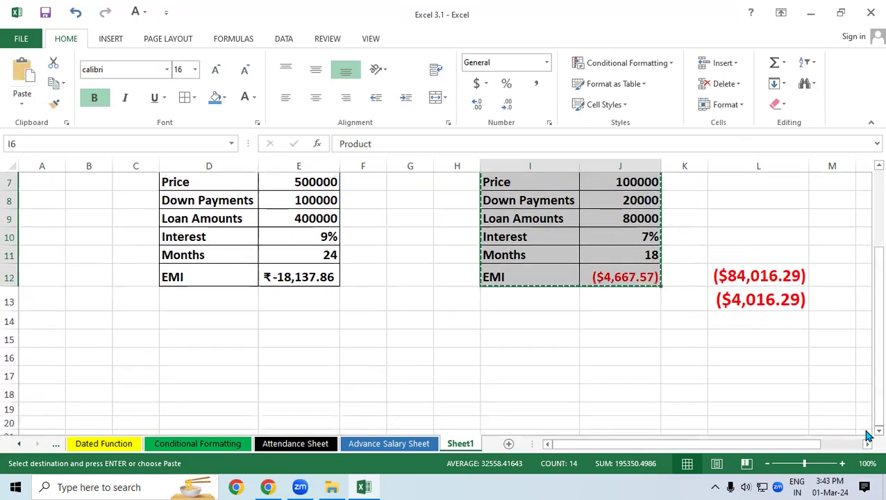
pyautogui.click(877, 430)
pyautogui.scroll(-2, 714, 360)
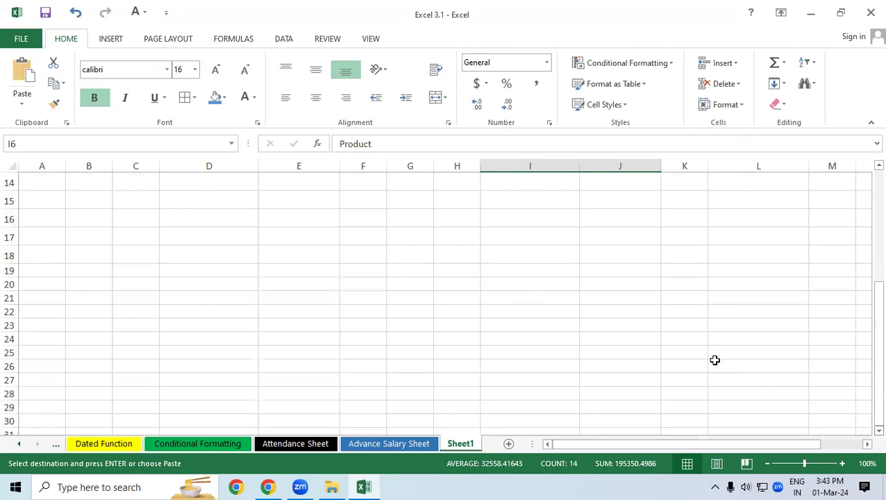
# Paste the table at D16 so D16:E22 holds it with EMI ($4,667.57)
pyautogui.click(184, 225)
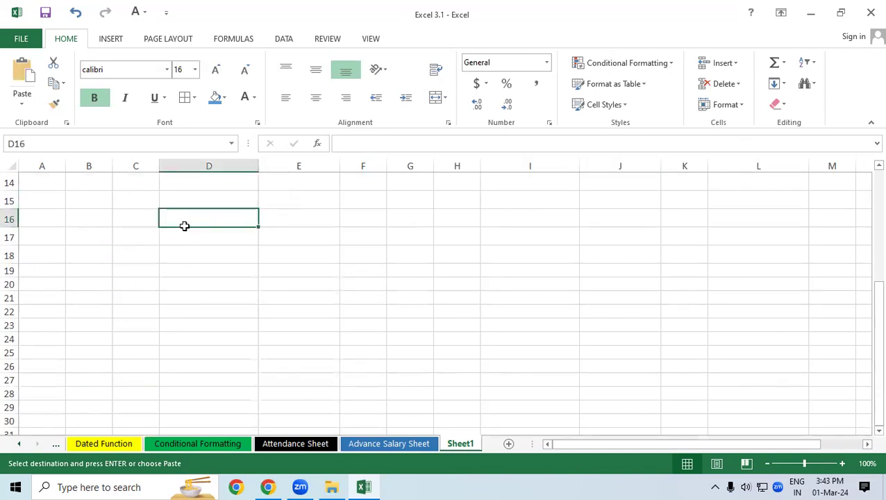
pyautogui.hotkey('ctrl', 'v')
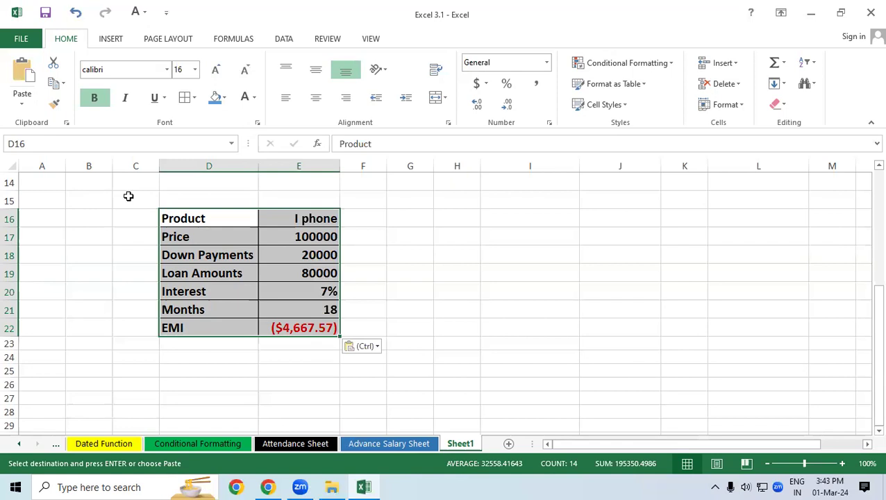
pyautogui.click(411, 236)
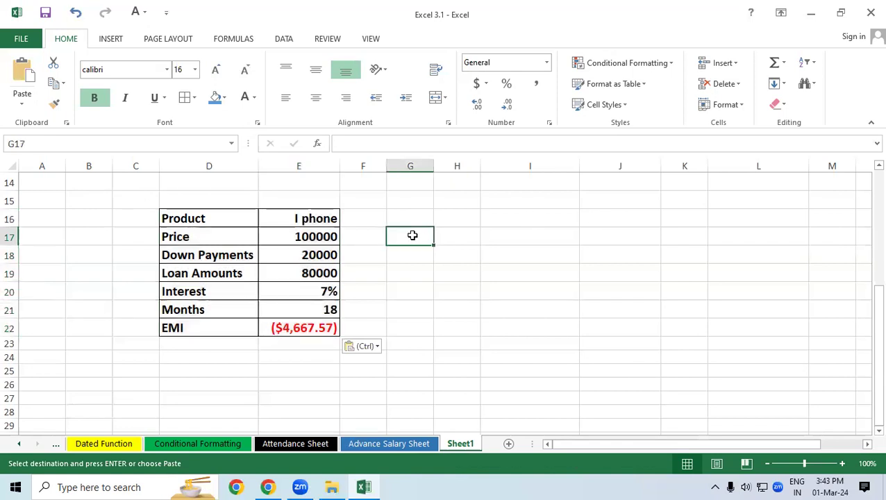
pyautogui.click(310, 330)
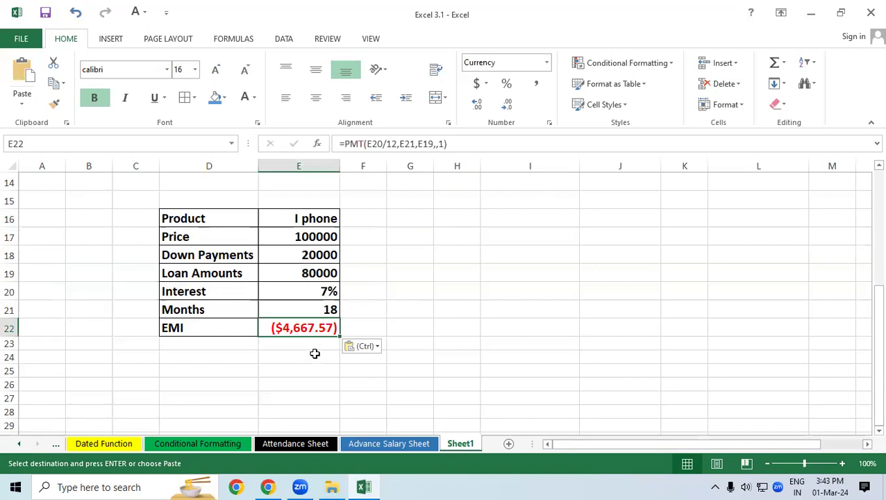
pyautogui.click(309, 355)
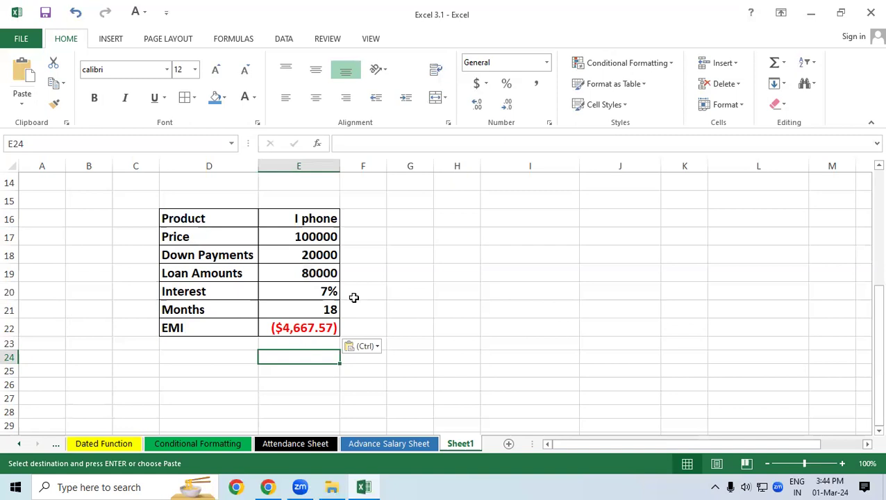
# Try 24 months in E21 to see the recalculated EMI, then undo back to 18
pyautogui.click(320, 309)
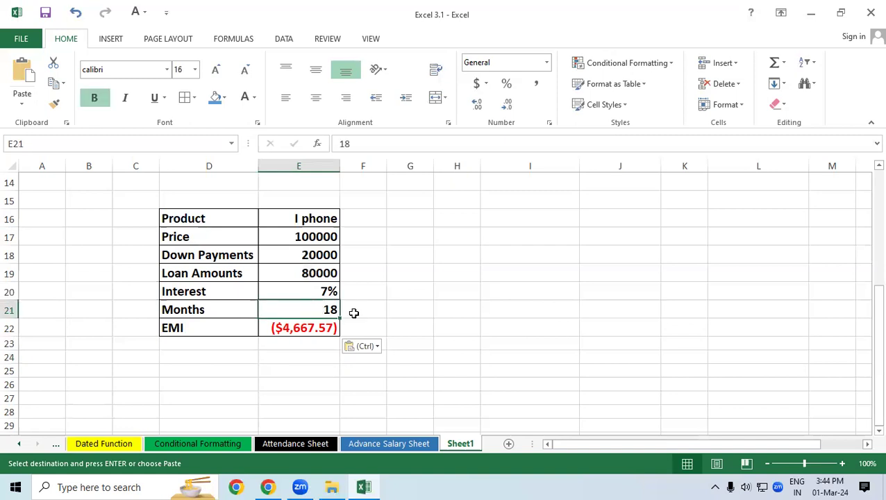
pyautogui.write('24')
pyautogui.press('Return')
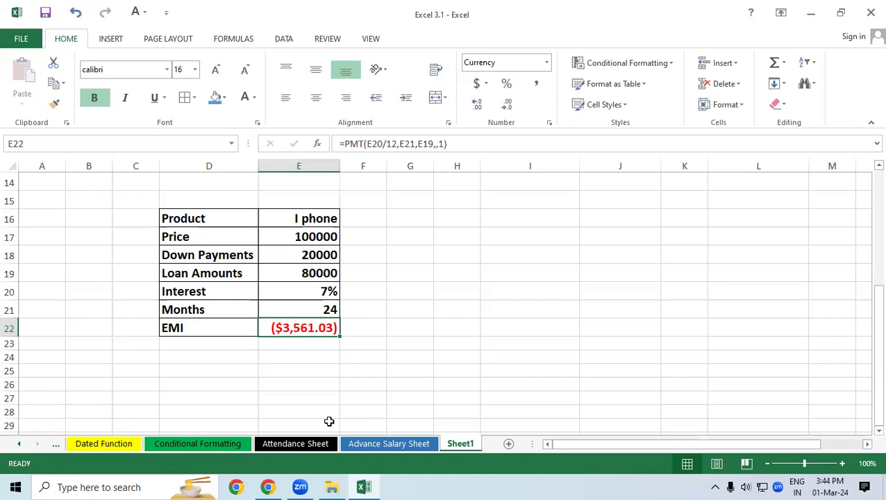
pyautogui.hotkey('ctrl', 'z')
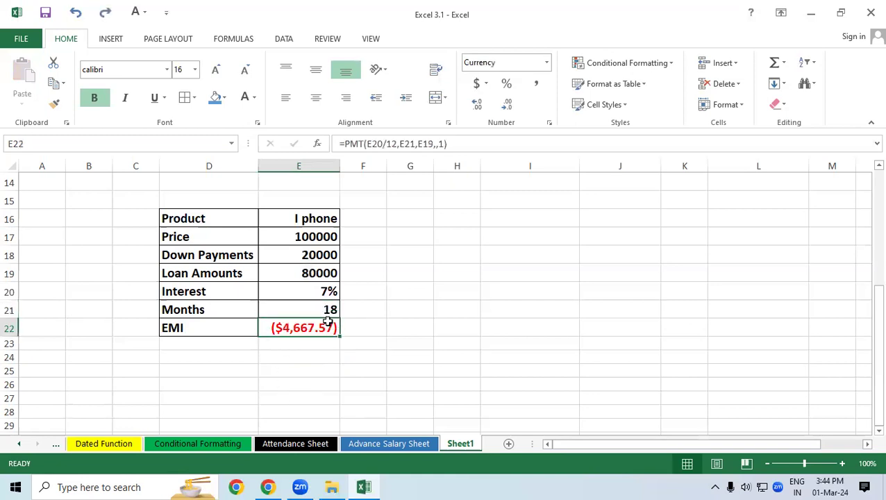
# Try entering 2,000 as the EMI, then undo to restore the PMT formula in E22
pyautogui.write('2,000')
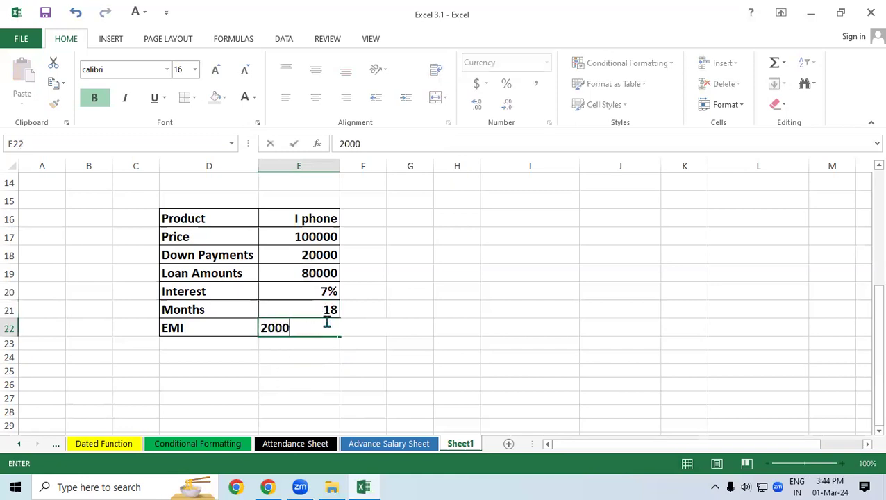
pyautogui.press('Return')
pyautogui.click(328, 307)
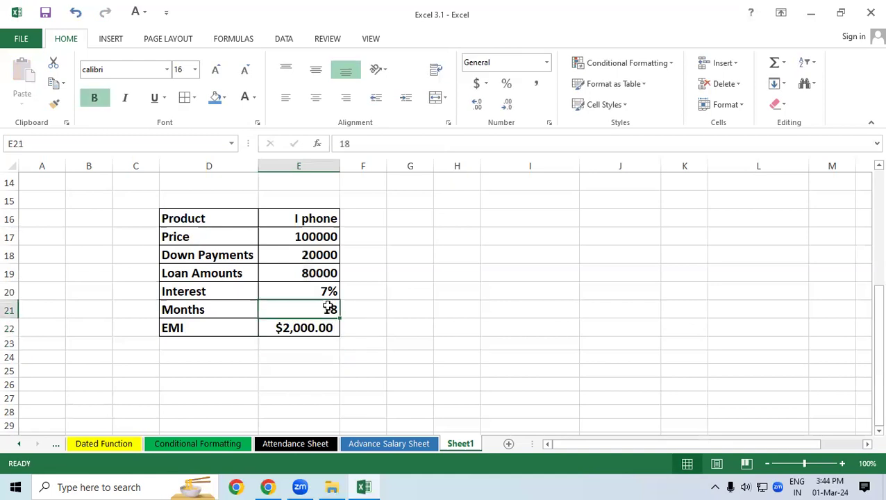
pyautogui.click(323, 326)
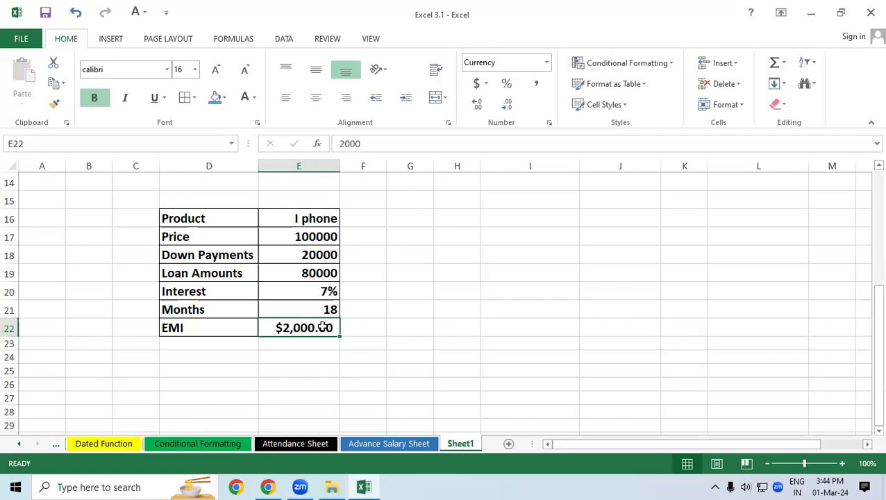
pyautogui.hotkey('ctrl', 'z')
pyautogui.click(332, 369)
pyautogui.click(320, 332)
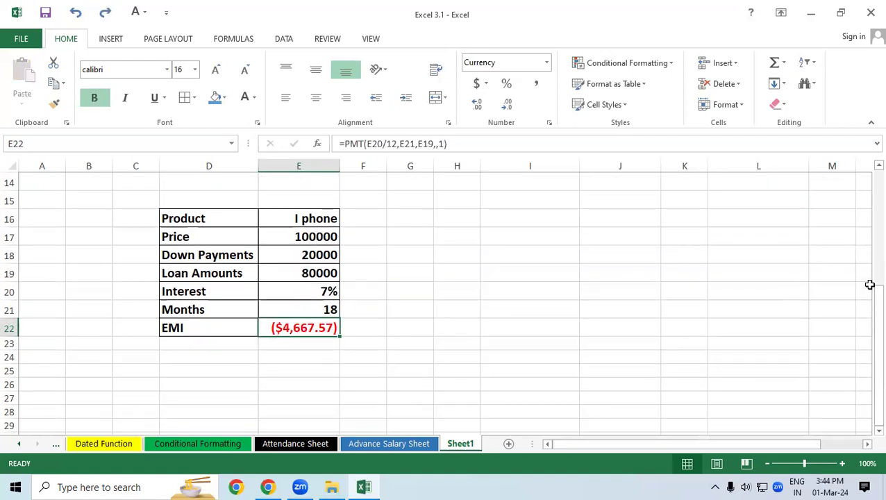
# Adjust the view around the EMI & Goal Seek title and bold the EMI cell E22
pyautogui.moveTo(866, 310); pyautogui.dragTo(867, 312)
pyautogui.scroll(5, 866, 312)
pyautogui.click(496, 194)
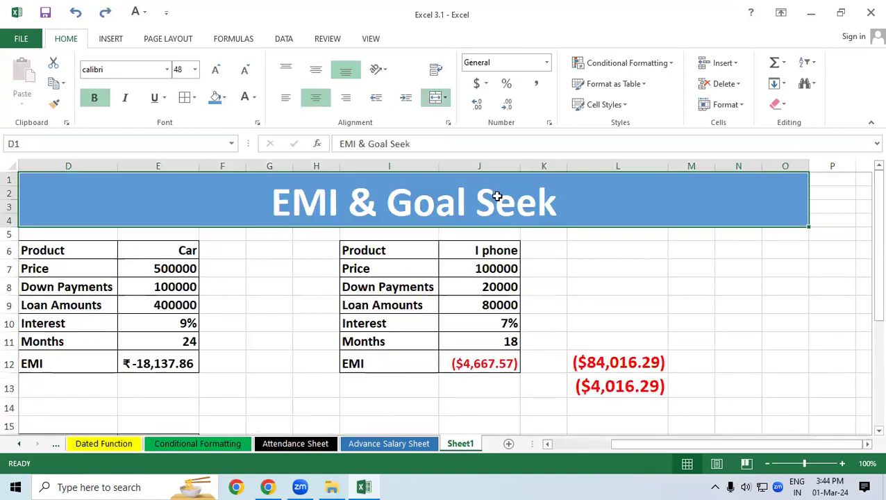
pyautogui.moveTo(877, 306); pyautogui.dragTo(877, 392)
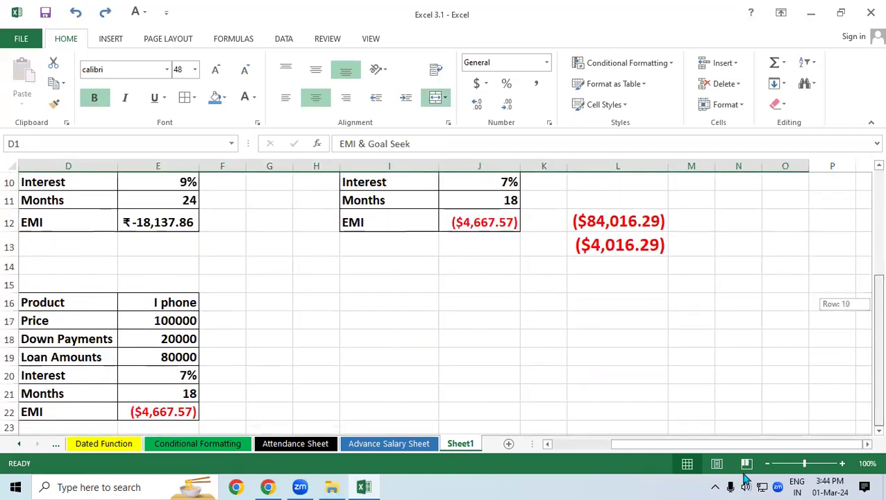
pyautogui.moveTo(658, 447); pyautogui.dragTo(598, 446)
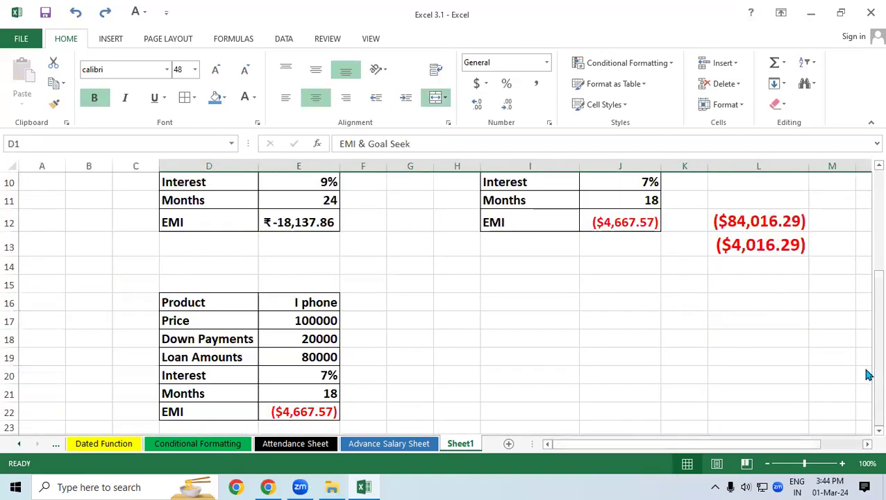
pyautogui.click(878, 430)
pyautogui.click(878, 430)
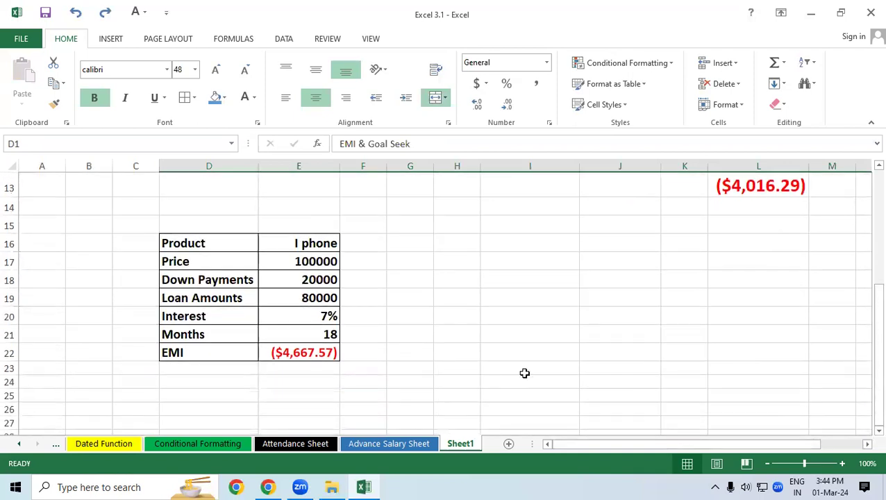
pyautogui.click(288, 347)
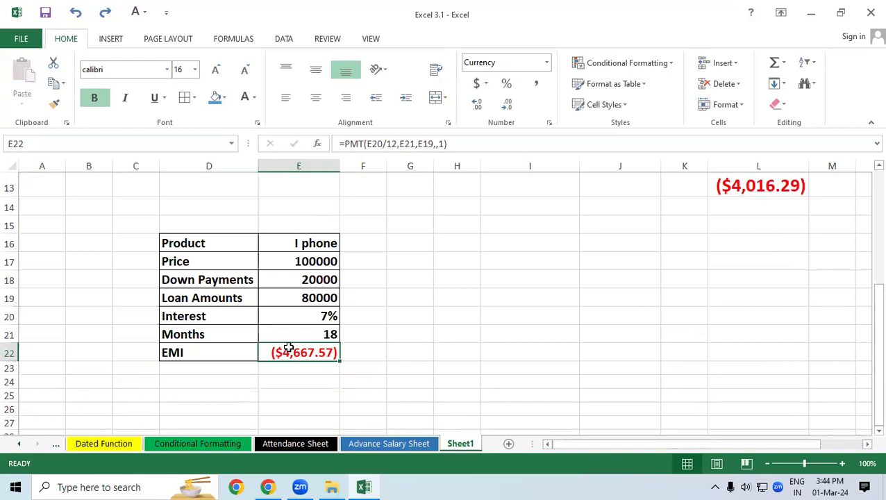
pyautogui.hotkey('ctrl', '2')
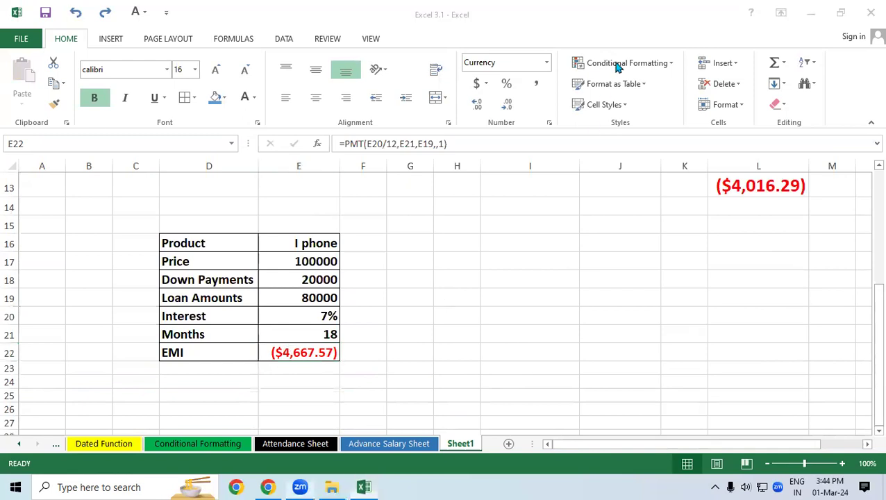
pyautogui.moveTo(296, 340)
pyautogui.mouseDown()
pyautogui.moveTo(319, 339)
pyautogui.moveTo(314, 324)
pyautogui.mouseUp()
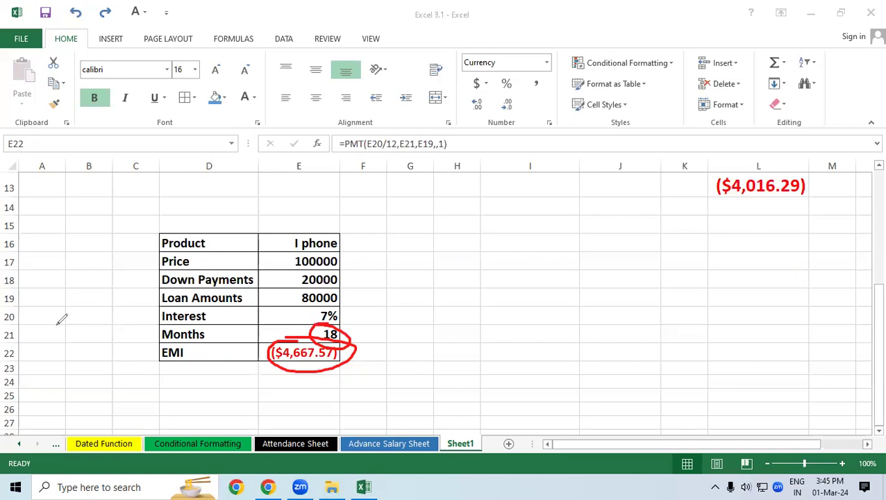
pyautogui.press('e')
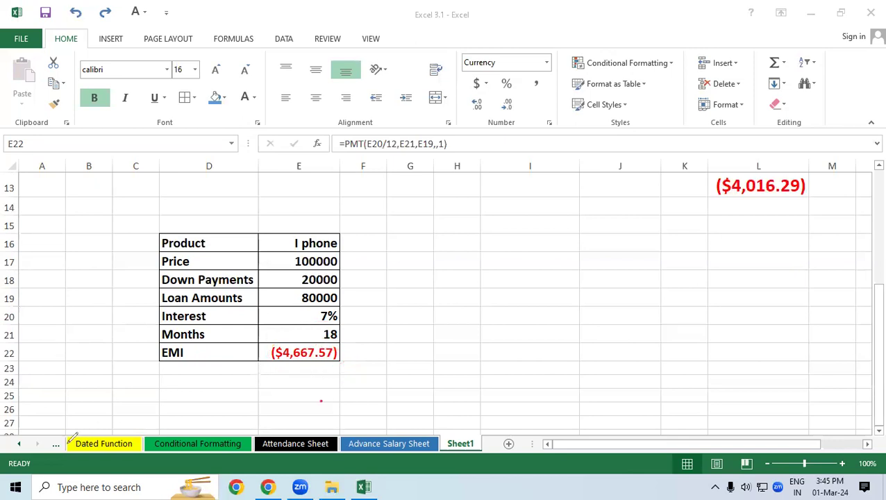
# Launch Goal Seek from Data > What-If Analysis with the EMI cell E22 selected
pyautogui.click(307, 349)
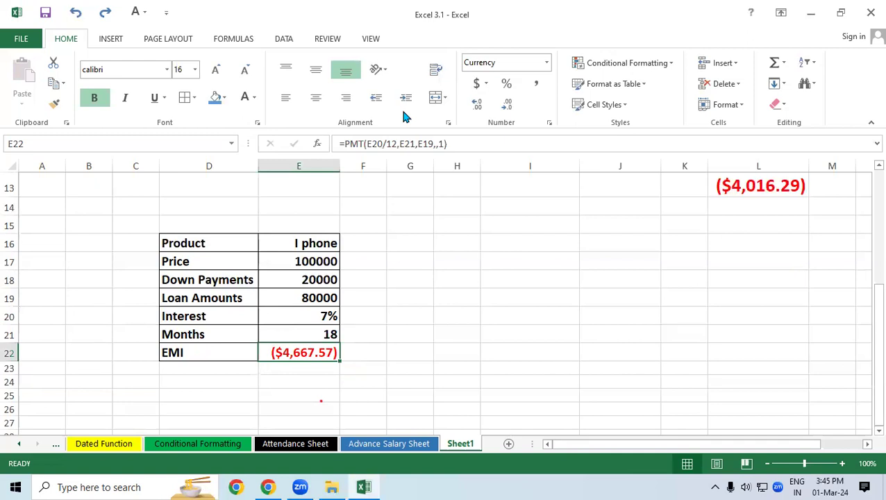
pyautogui.click(284, 39)
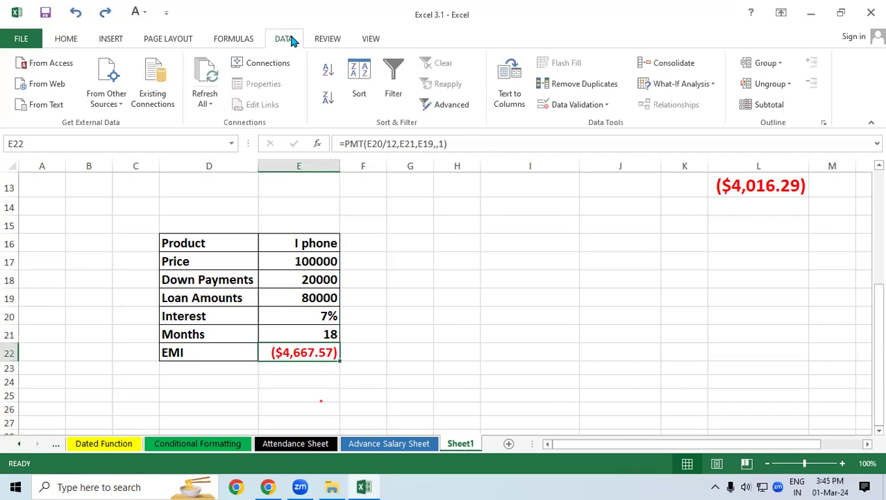
pyautogui.click(651, 95)
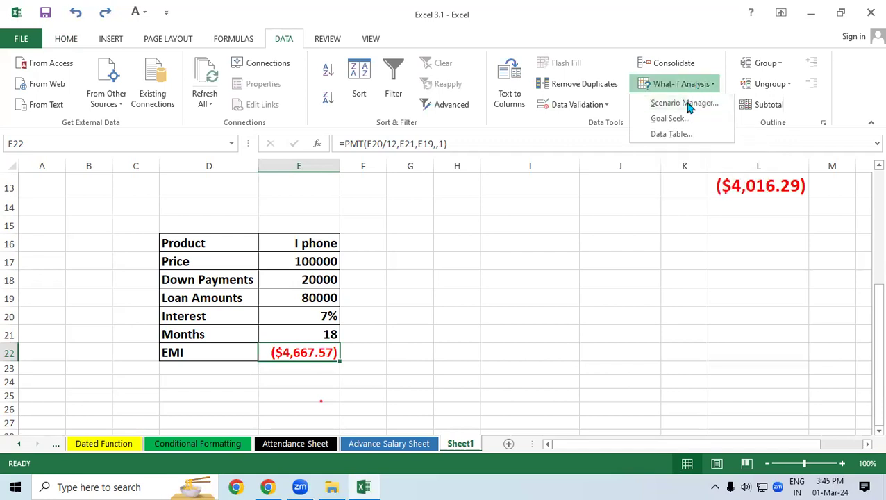
pyautogui.click(666, 119)
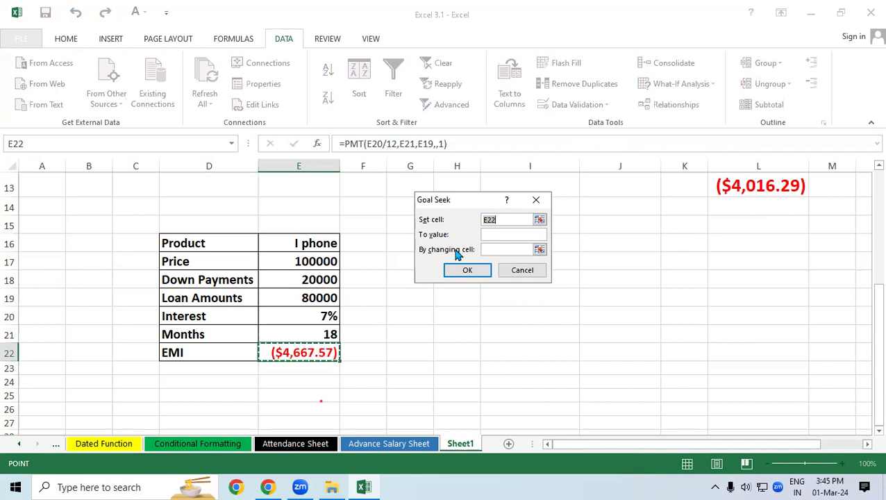
# Goal Seek E22 to (2000) by changing E21, accepting Months of 45.3786399
pyautogui.press('BackSpace')
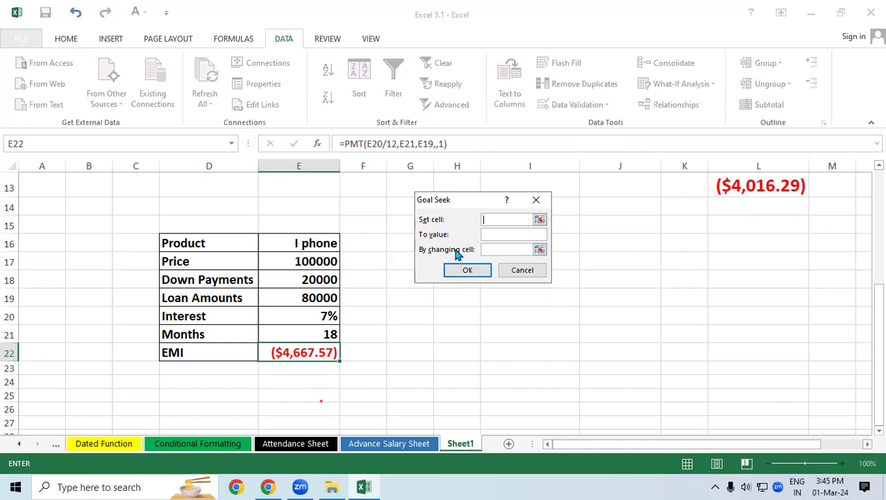
pyautogui.click(314, 352)
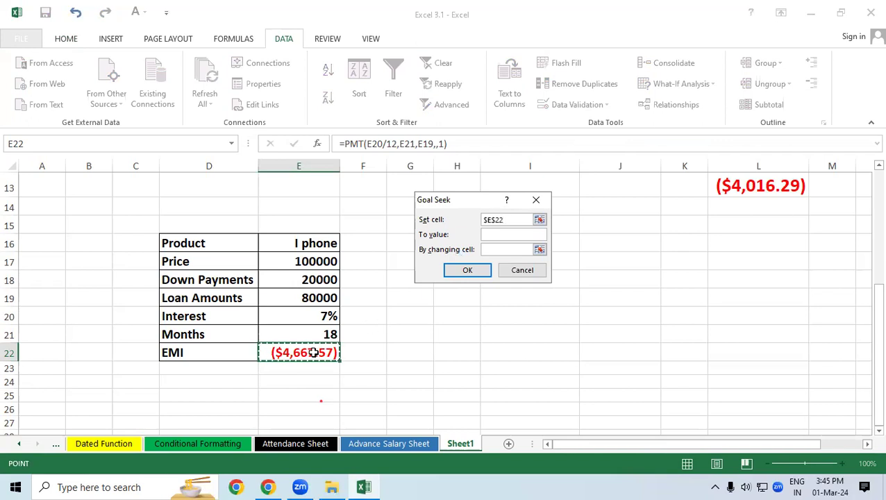
pyautogui.click(491, 234)
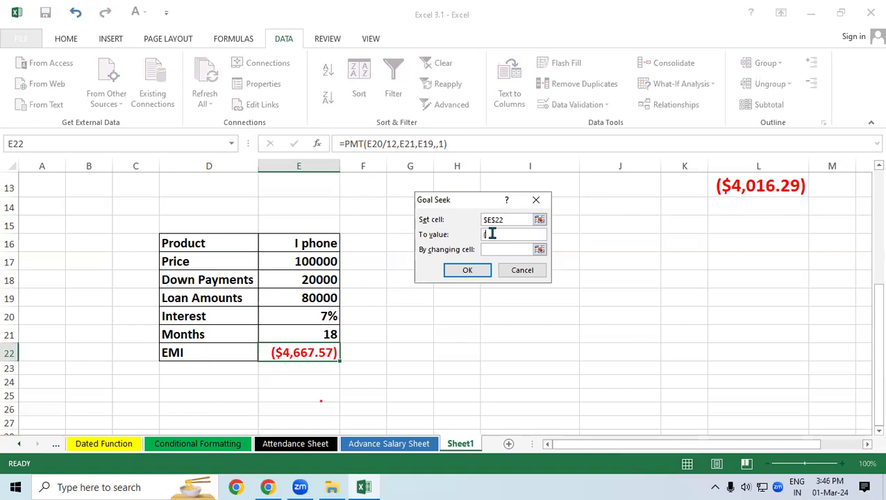
pyautogui.write('(2000')
pyautogui.write(')')
pyautogui.click(511, 249)
pyautogui.click(326, 335)
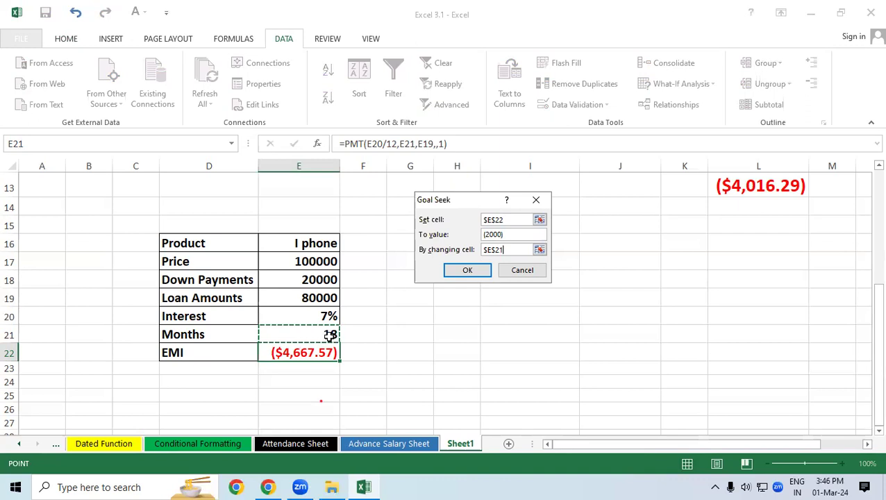
pyautogui.click(466, 270)
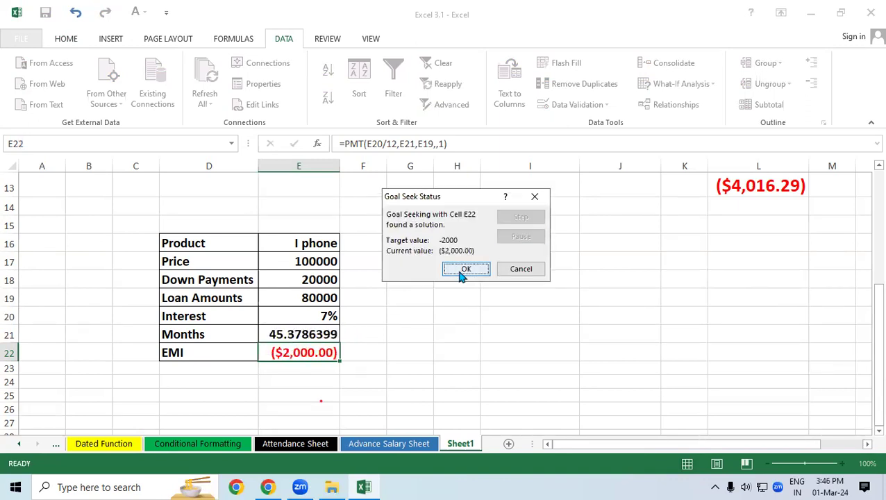
pyautogui.click(463, 269)
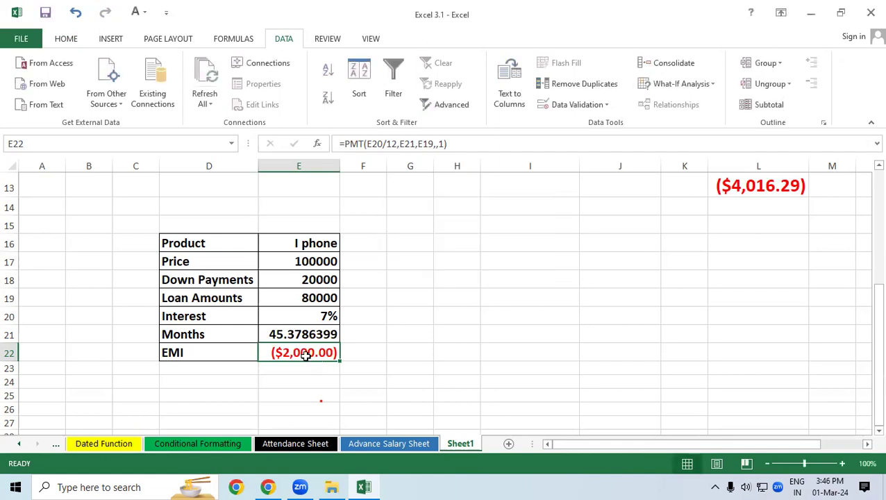
# Decrease the decimal places on Months in E21 until it displays 45
pyautogui.click(297, 335)
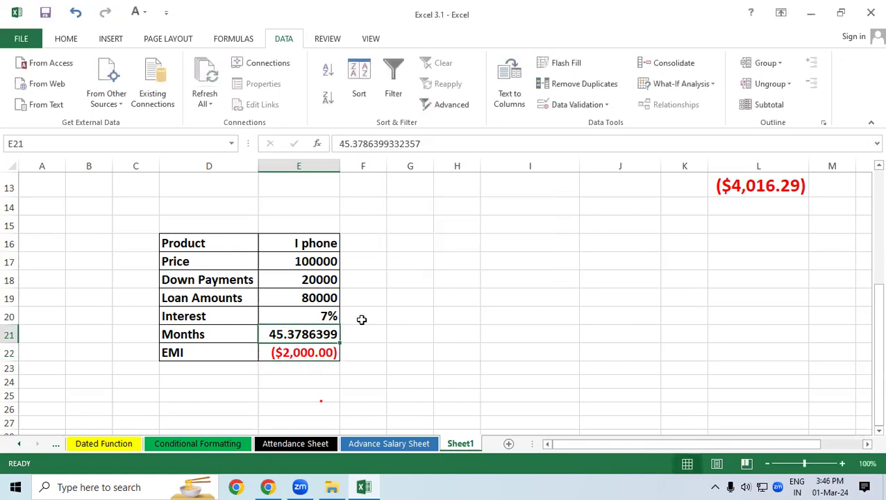
pyautogui.click(69, 40)
pyautogui.click(506, 104)
pyautogui.click(505, 104)
pyautogui.click(506, 104)
pyautogui.click(505, 104)
pyautogui.click(506, 105)
pyautogui.click(506, 104)
pyautogui.click(506, 104)
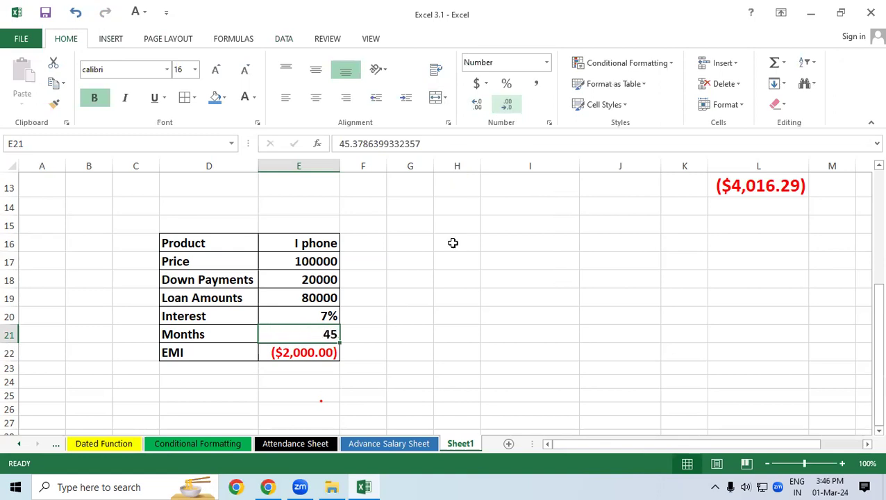
pyautogui.click(392, 376)
# Check that the EMI formula in E22 still gives ($2,000.00) with Months at 45
pyautogui.click(329, 352)
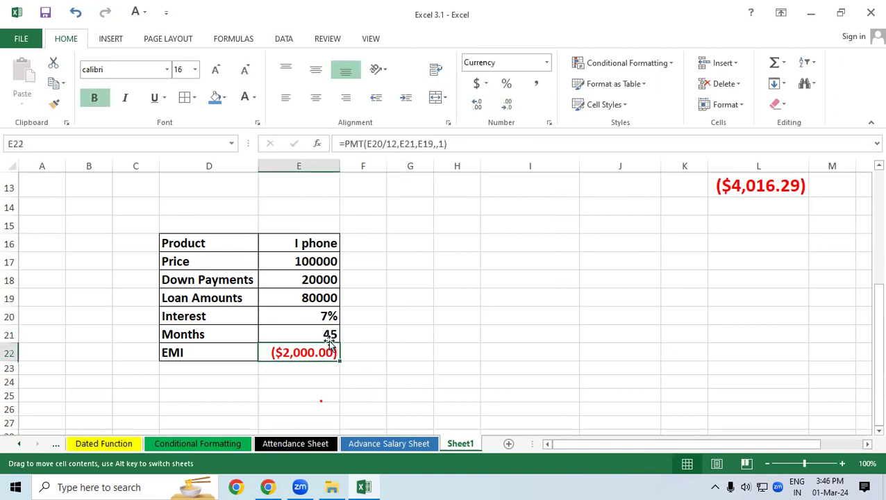
pyautogui.click(331, 334)
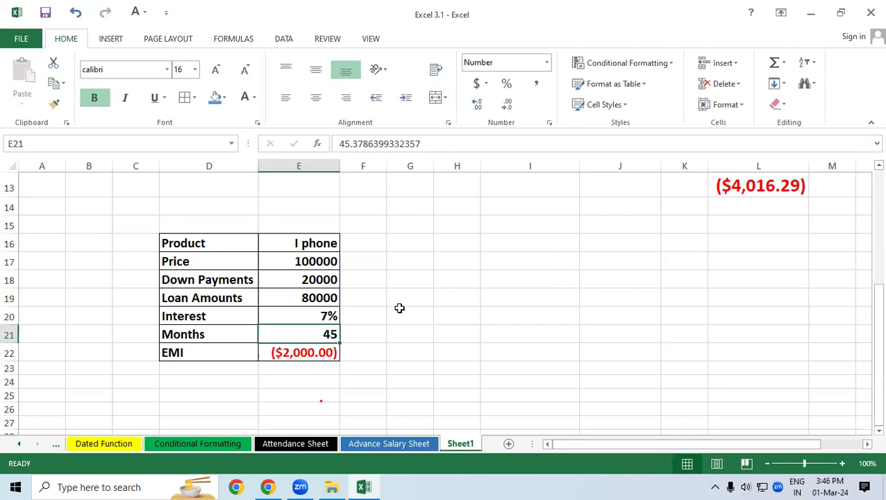
pyautogui.click(321, 368)
pyautogui.click(316, 354)
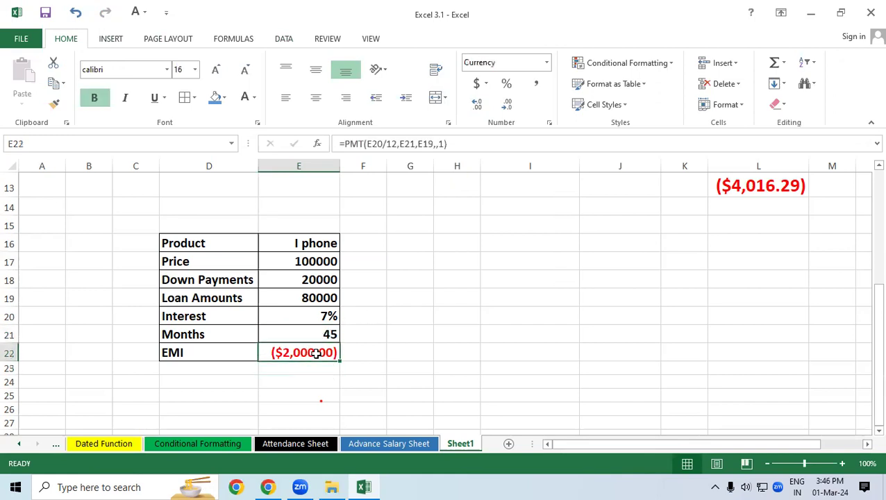
pyautogui.click(367, 364)
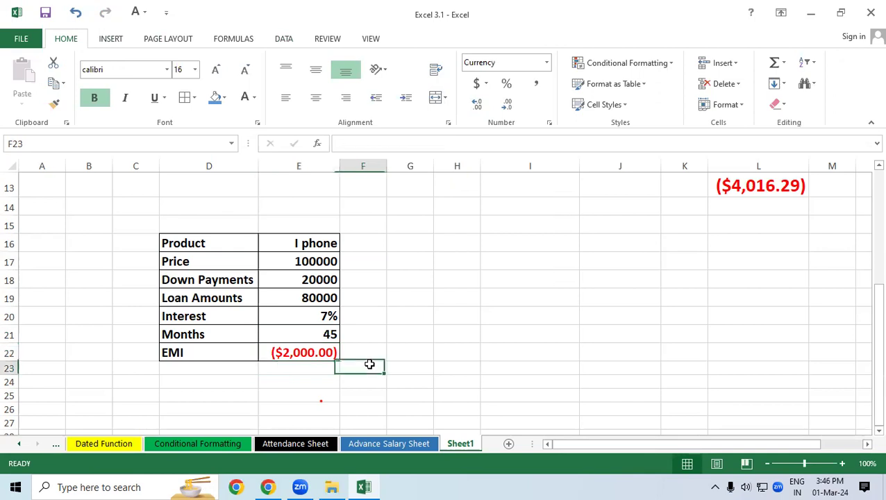
pyautogui.click(314, 334)
pyautogui.scroll(1, 403, 341)
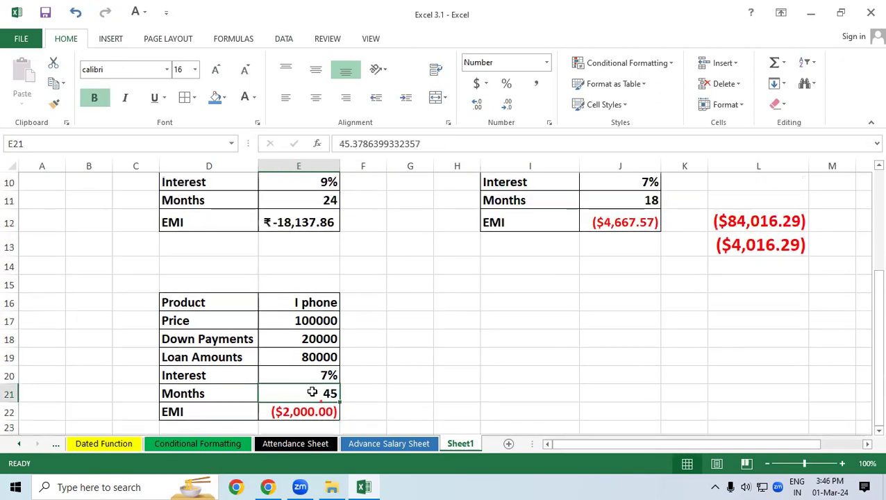
pyautogui.click(305, 413)
pyautogui.click(332, 392)
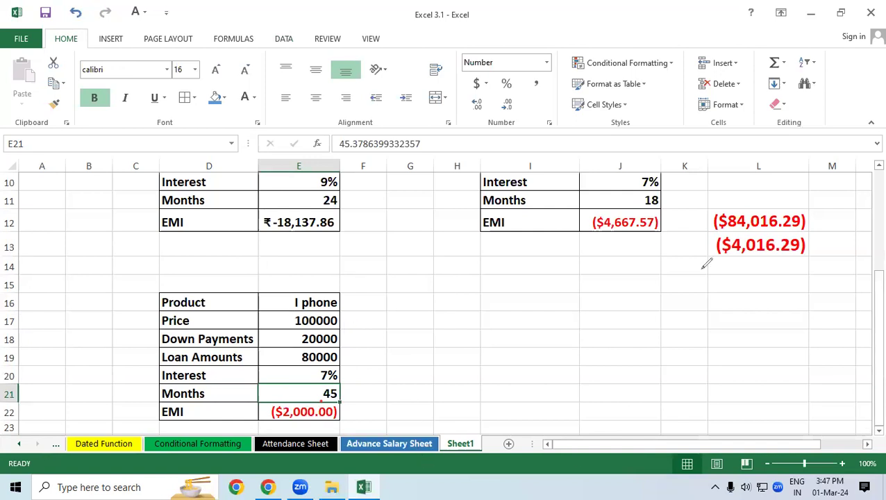
pyautogui.moveTo(708, 217); pyautogui.dragTo(709, 249)
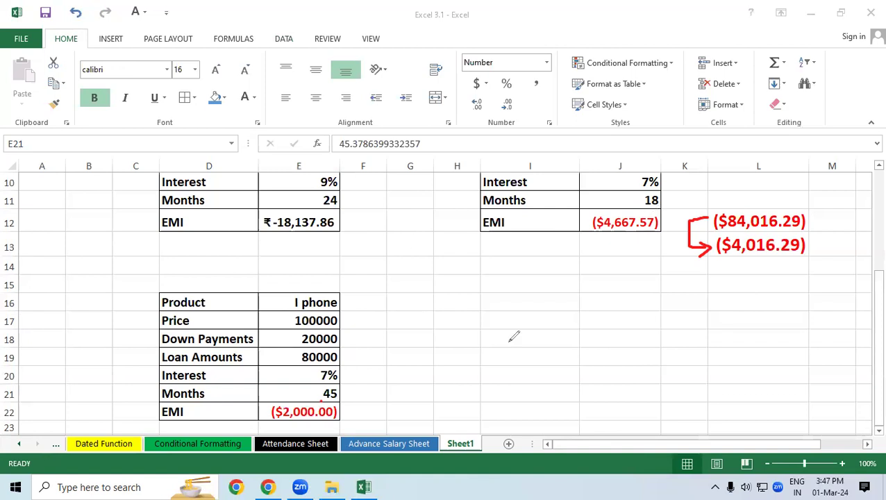
pyautogui.moveTo(469, 305)
pyautogui.mouseDown()
pyautogui.moveTo(490, 301)
pyautogui.moveTo(506, 354)
pyautogui.moveTo(501, 326)
pyautogui.moveTo(555, 298)
pyautogui.moveTo(563, 305)
pyautogui.mouseUp()
pyautogui.moveTo(561, 279)
pyautogui.mouseDown()
pyautogui.moveTo(566, 272)
pyautogui.moveTo(580, 294)
pyautogui.mouseUp()
pyautogui.moveTo(547, 359)
pyautogui.mouseDown()
pyautogui.moveTo(581, 336)
pyautogui.moveTo(584, 378)
pyautogui.mouseUp()
pyautogui.moveTo(594, 310); pyautogui.dragTo(603, 355)
pyautogui.moveTo(595, 312)
pyautogui.mouseDown()
pyautogui.moveTo(601, 326)
pyautogui.moveTo(619, 312)
pyautogui.moveTo(629, 320)
pyautogui.mouseUp()
pyautogui.moveTo(629, 279)
pyautogui.mouseDown()
pyautogui.moveTo(645, 263)
pyautogui.moveTo(652, 299)
pyautogui.mouseUp()
pyautogui.click(603, 382)
pyautogui.moveTo(622, 361); pyautogui.dragTo(658, 320)
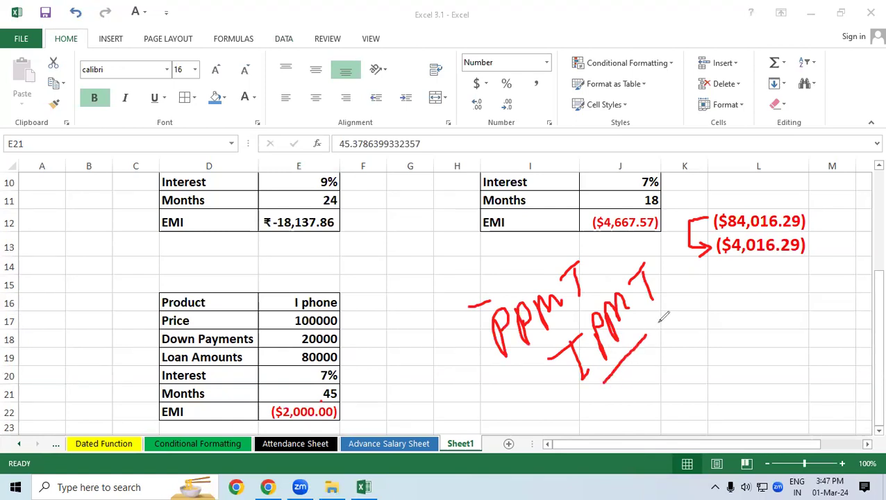
pyautogui.moveTo(519, 349); pyautogui.dragTo(577, 297)
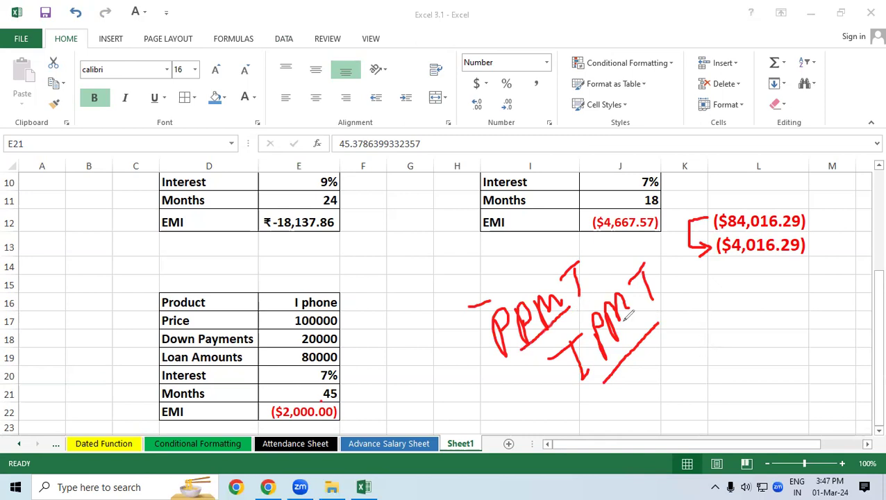
pyautogui.moveTo(273, 415); pyautogui.dragTo(336, 417)
pyautogui.moveTo(486, 351)
pyautogui.mouseDown()
pyautogui.moveTo(547, 375)
pyautogui.moveTo(542, 386)
pyautogui.mouseUp()
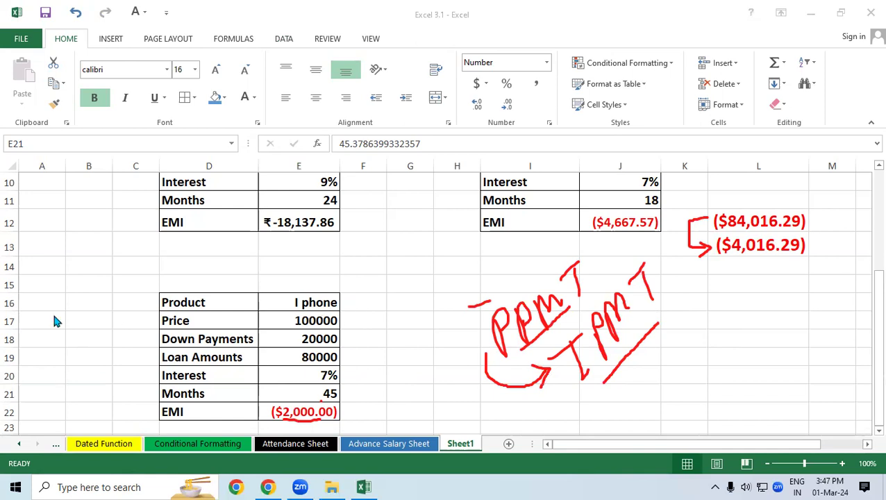
pyautogui.press('Escape')
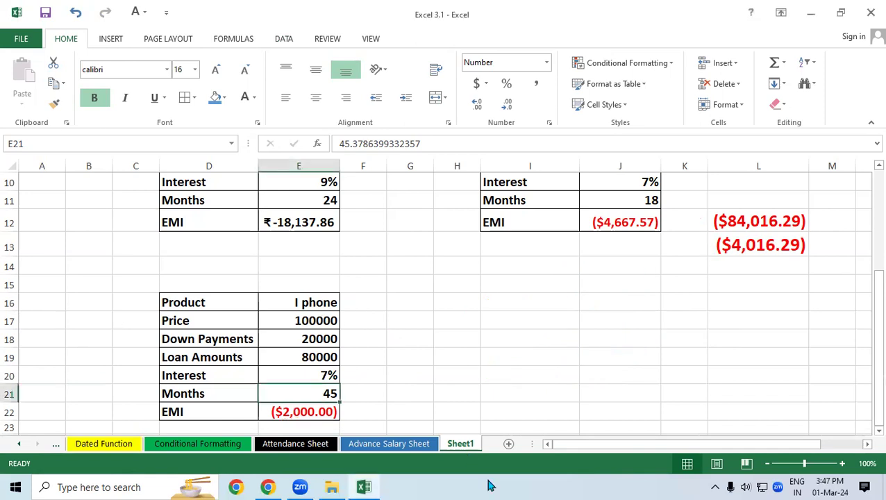